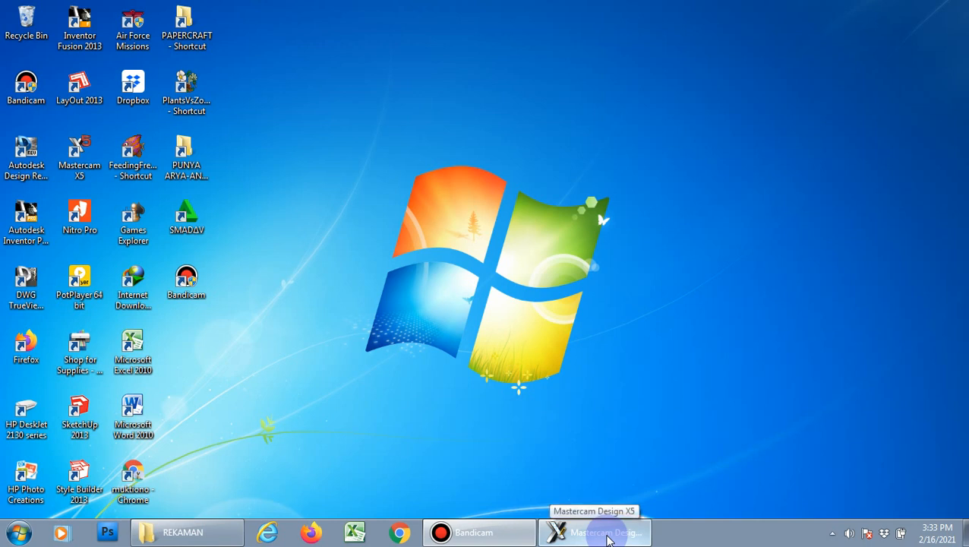
Step: Switch to Mastercam Design X5 and change the system configuration to mcamxm.config <Metric>
left_click(607, 537)
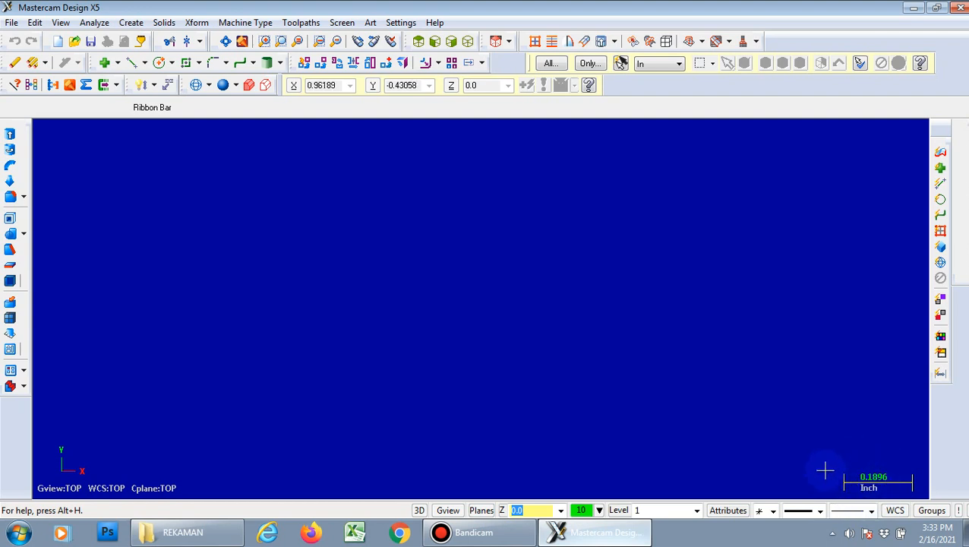
left_click(397, 22)
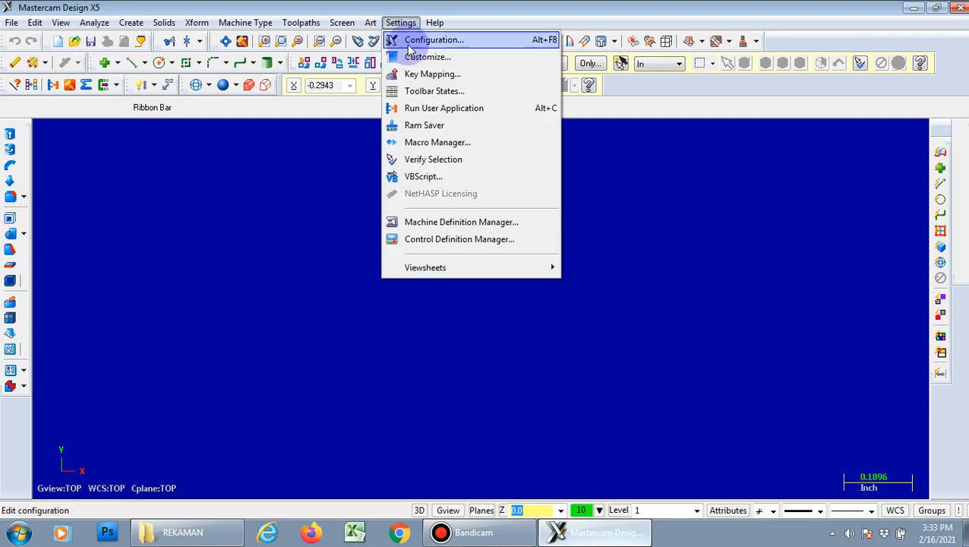
left_click(429, 42)
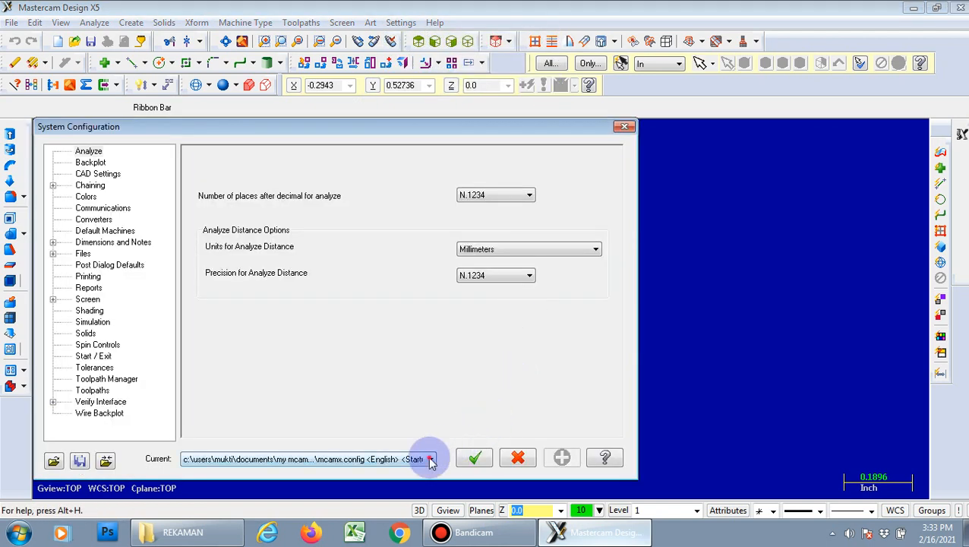
left_click(431, 459)
left_click(413, 476)
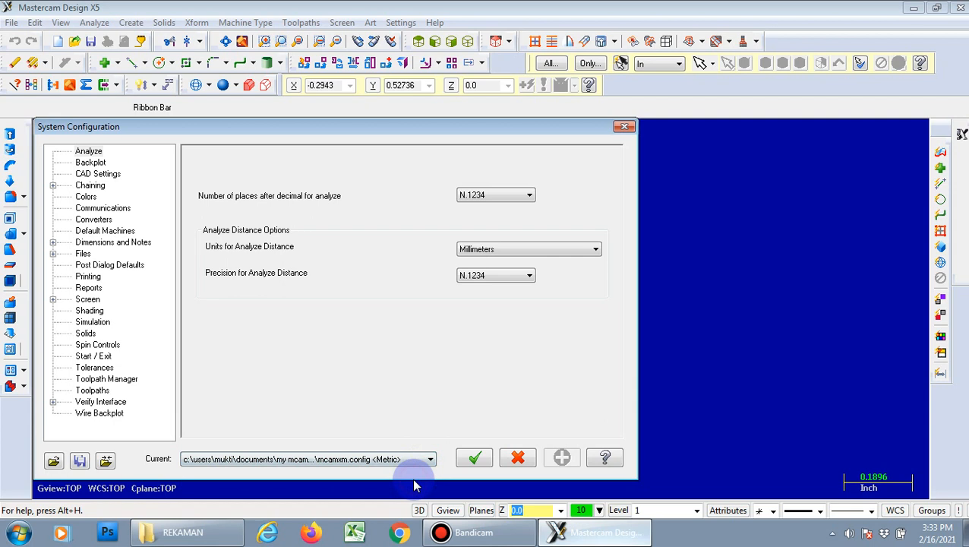
left_click(474, 458)
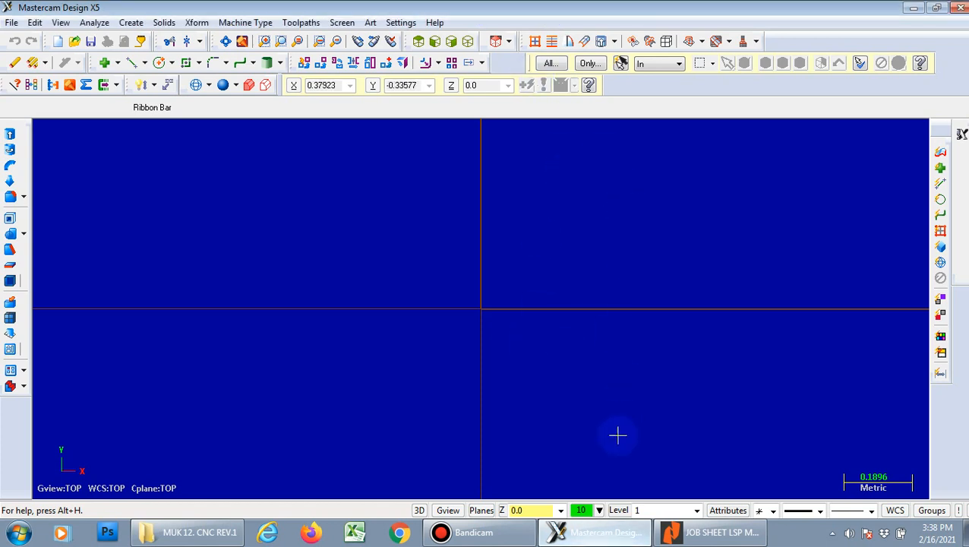
Step: Examine the part's isometric, front and top views with their dimensions in the JOB SHEET LSP MILLING PDF in Nitro Pro
left_click(713, 533)
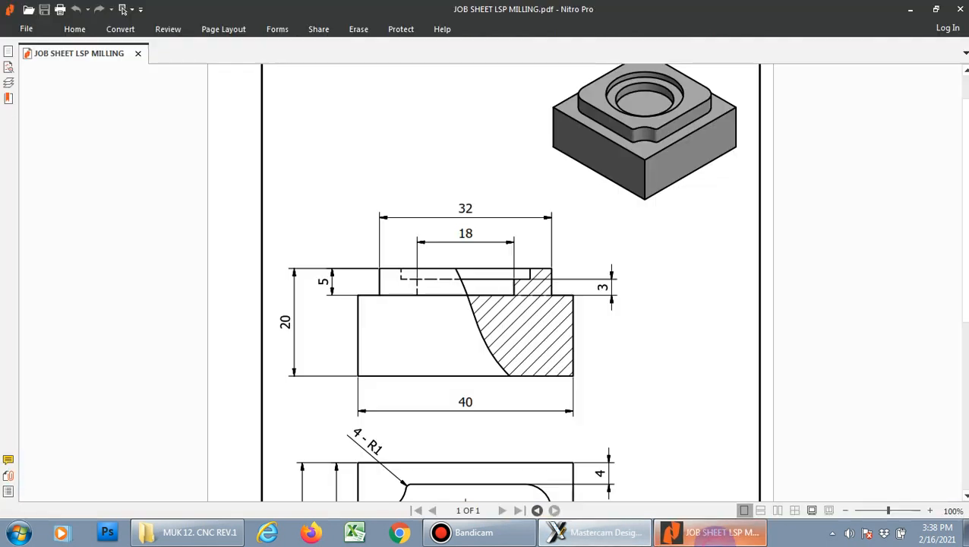
scroll(698, 314, "down", 1)
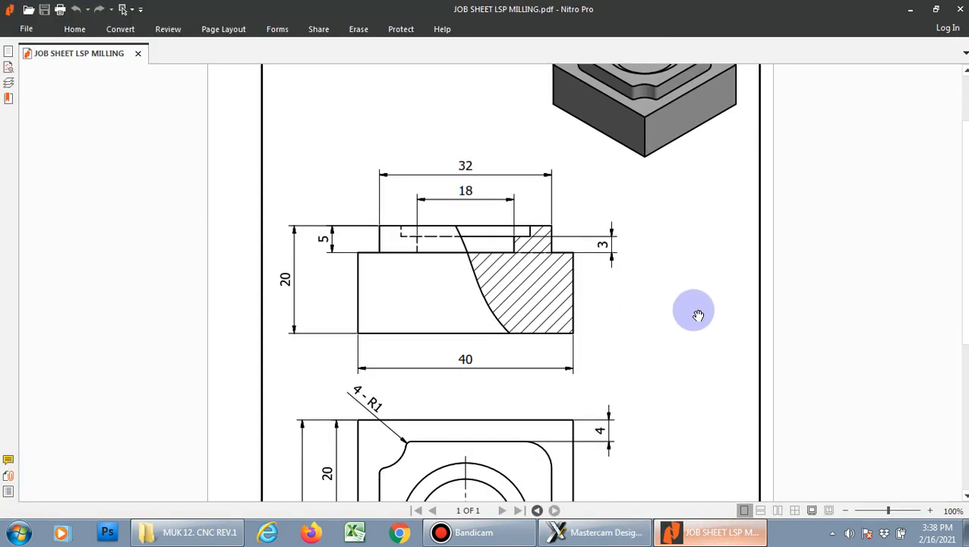
scroll(696, 313, "up", 1)
scroll(697, 315, "up", 1)
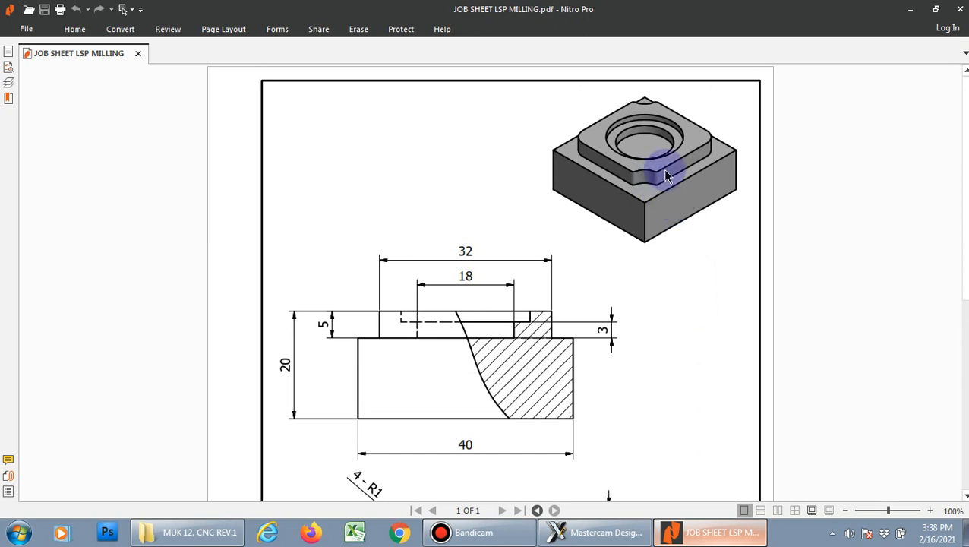
scroll(659, 346, "down", 1)
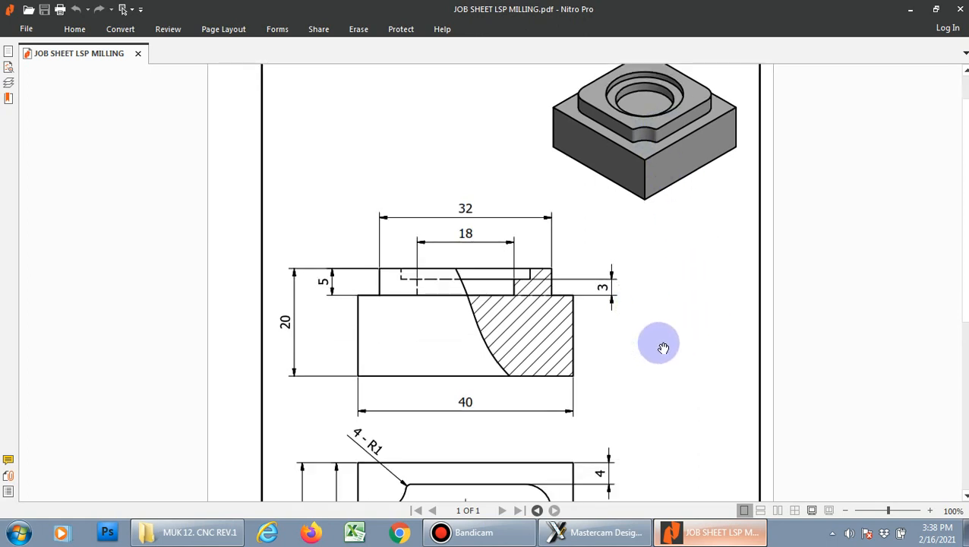
scroll(659, 346, "down", 1)
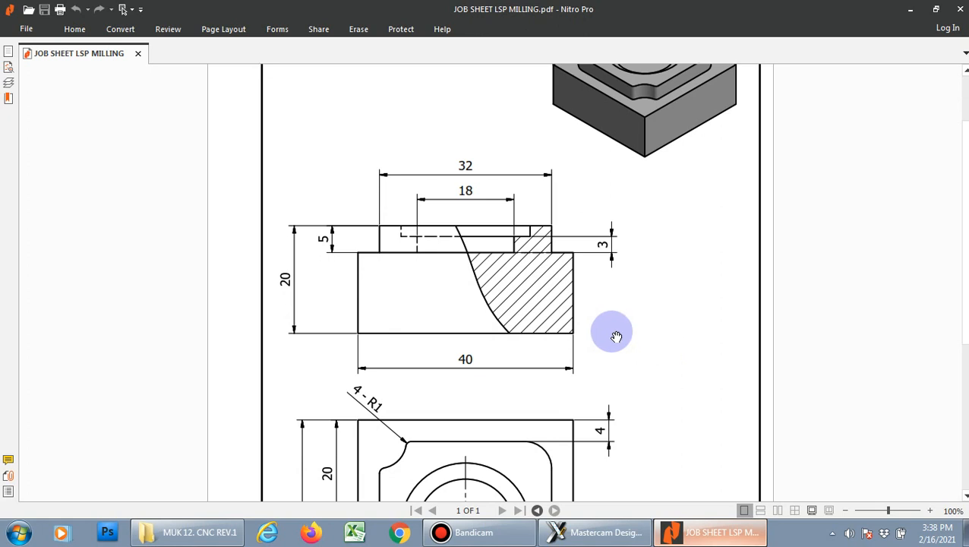
scroll(585, 319, "down", 1)
scroll(585, 319, "down", 5)
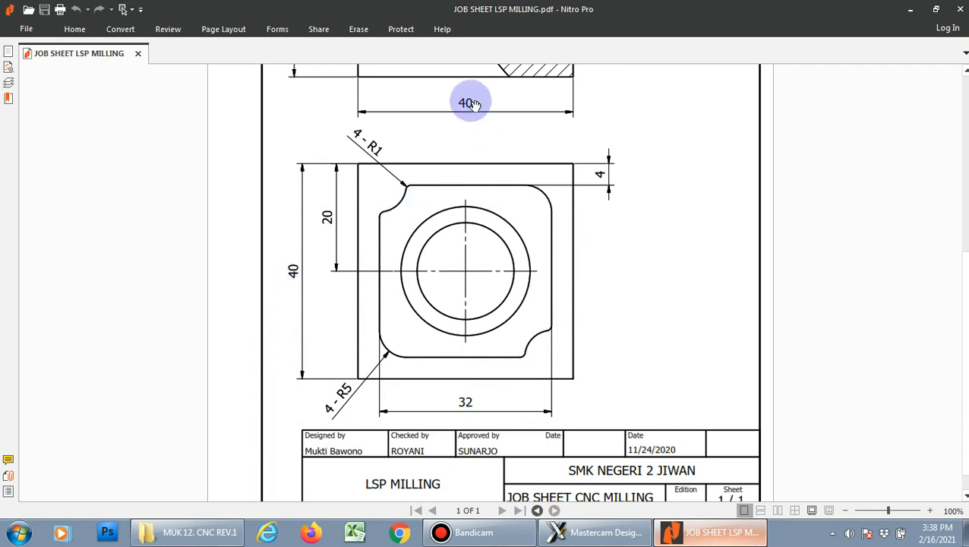
scroll(581, 270, "up", 1)
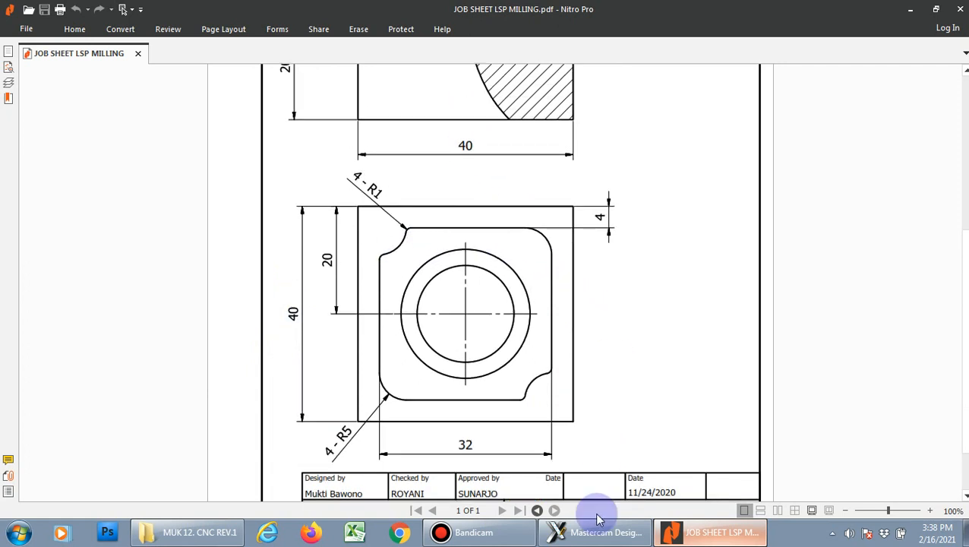
left_click(586, 535)
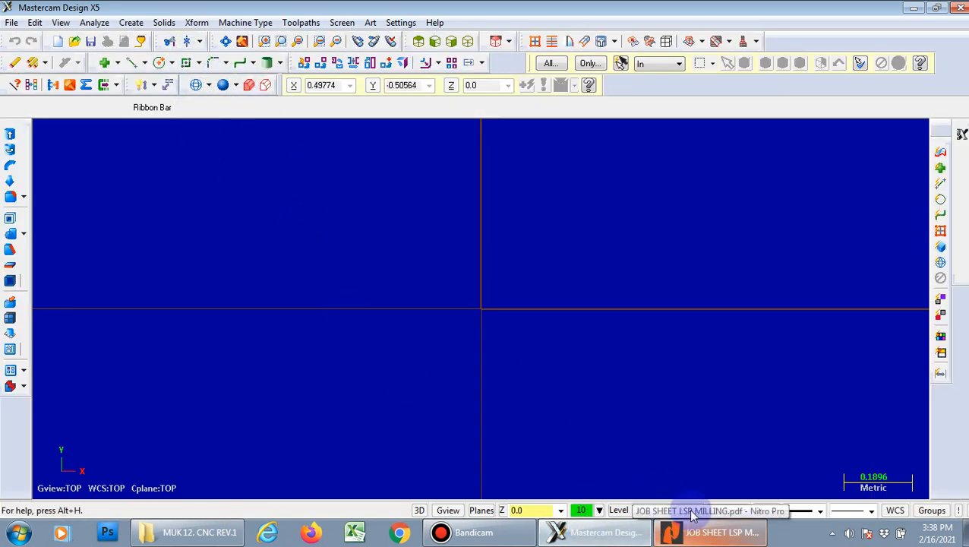
left_click(743, 533)
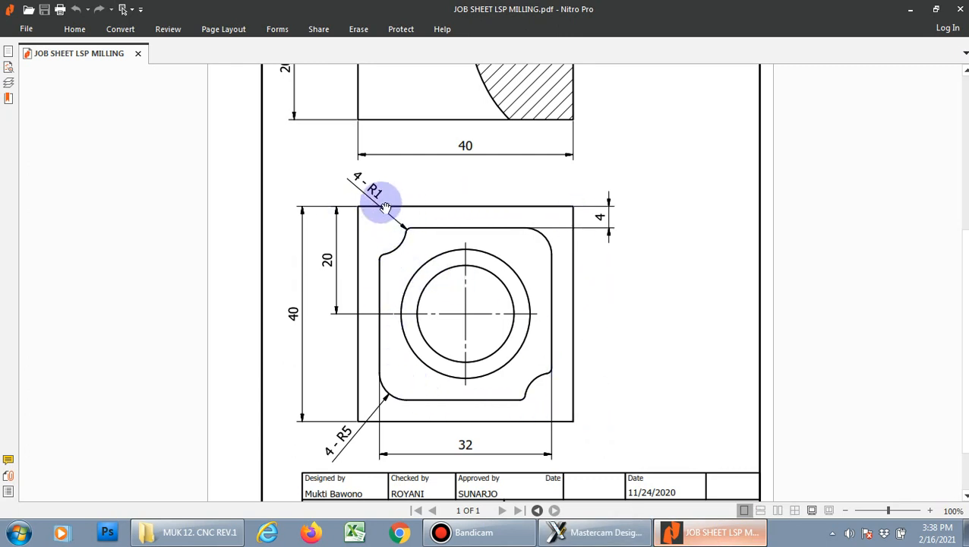
Step: Switch back to Mastercam and create a 40 by 40 mm rectangle anchored by its center at the origin
left_click(599, 532)
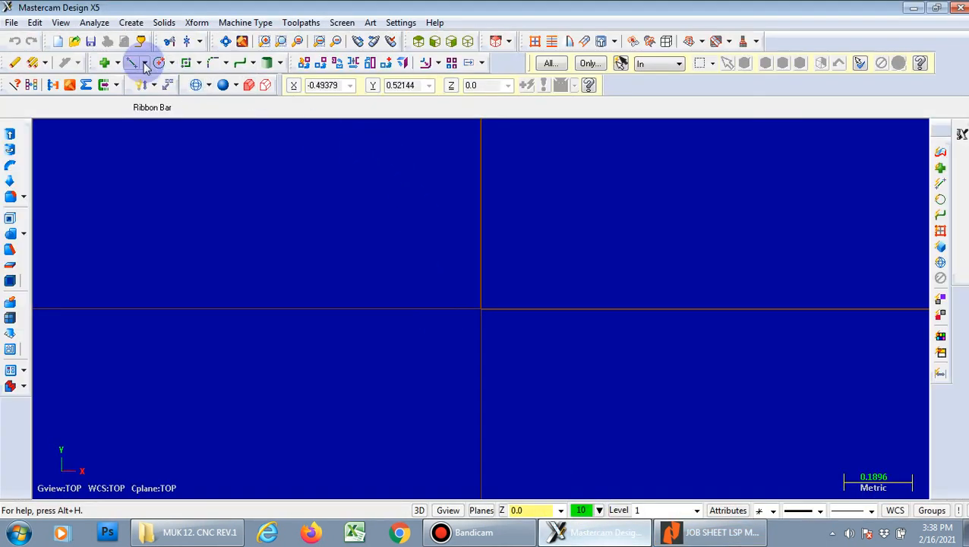
left_click(185, 65)
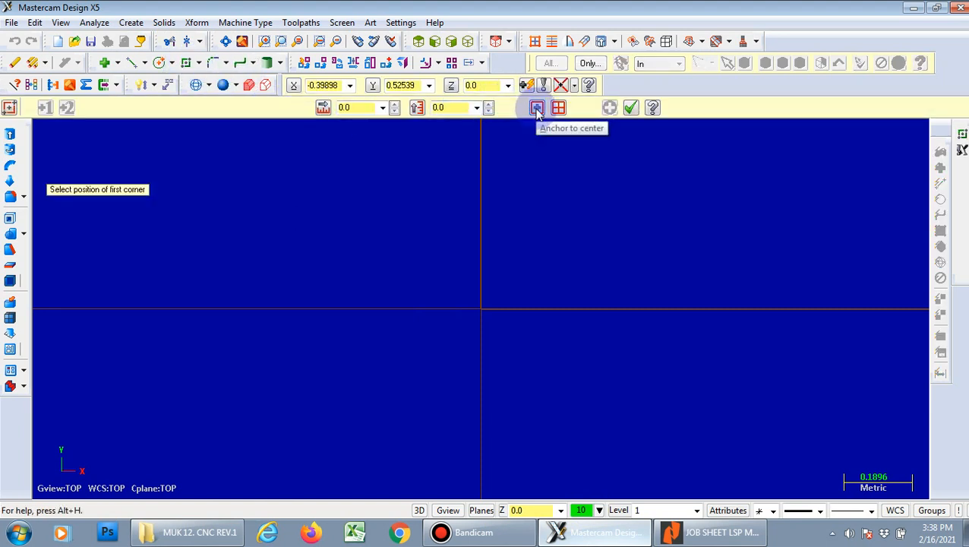
left_click(537, 108)
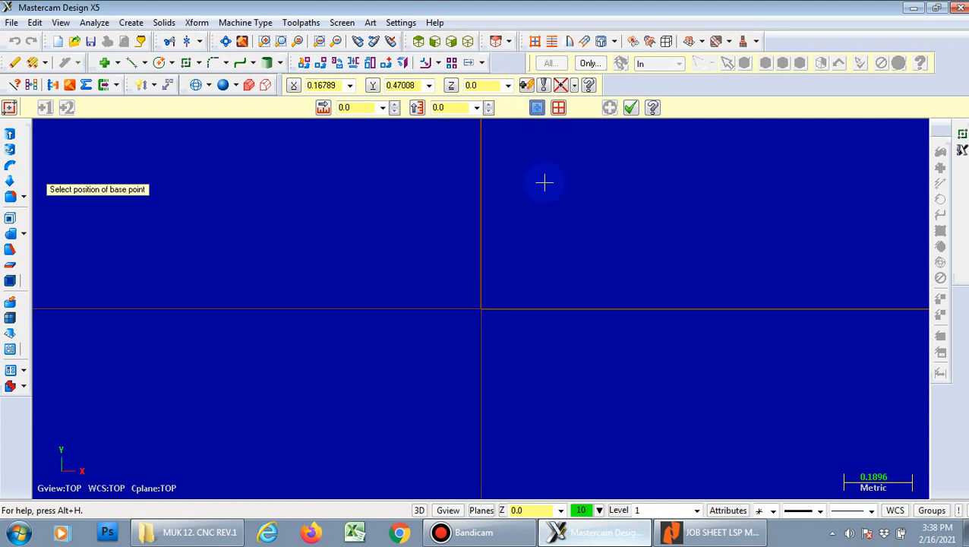
left_click(357, 107)
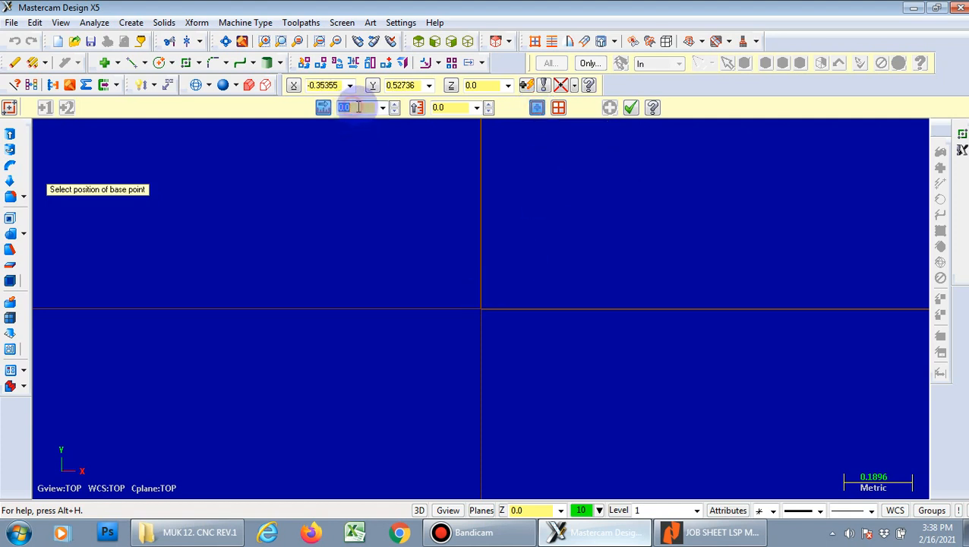
type("40")
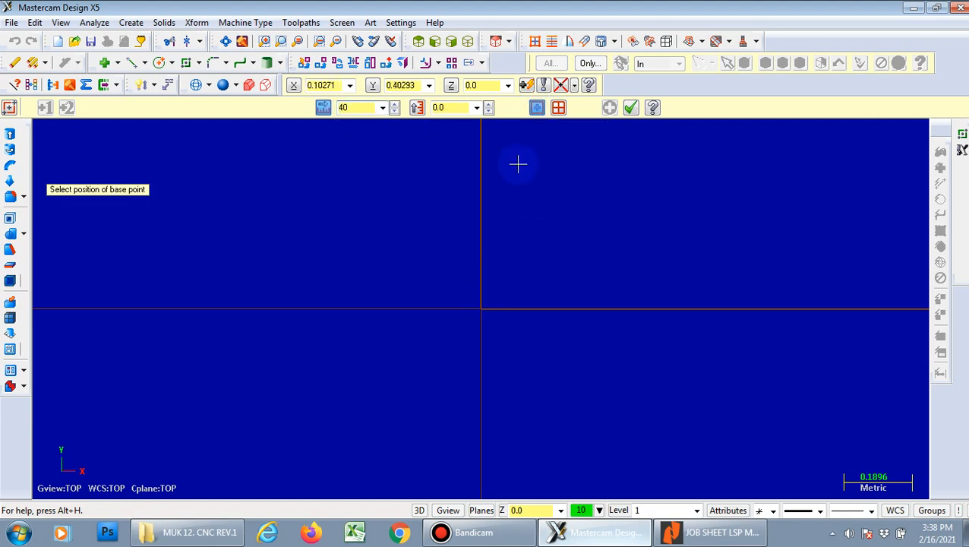
left_click(458, 108)
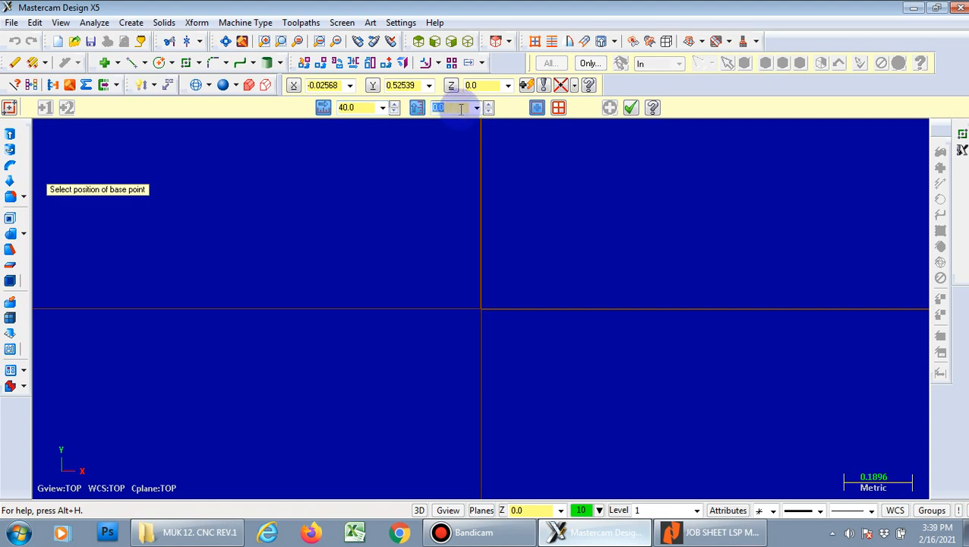
type("4")
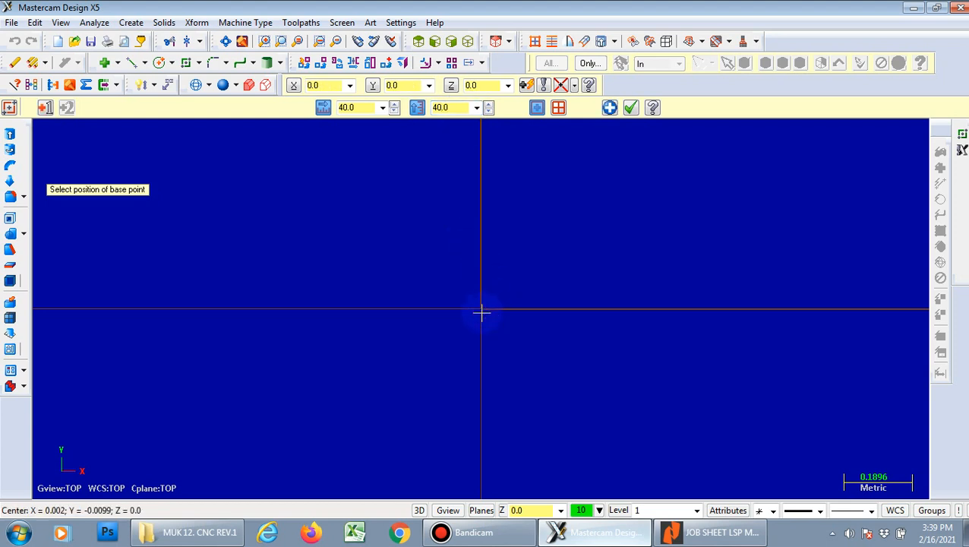
scroll(542, 312, "down", 3)
scroll(541, 312, "down", 10)
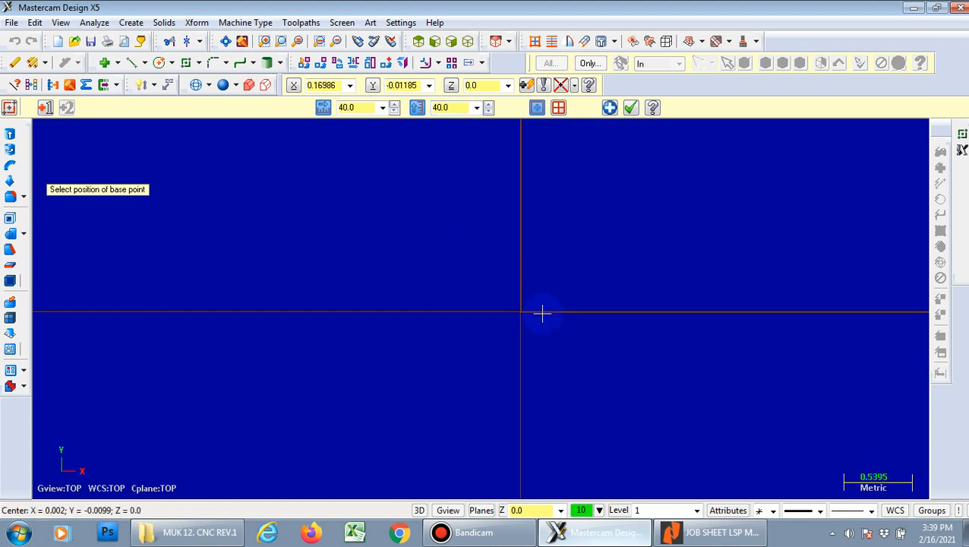
scroll(543, 319, "down", 8)
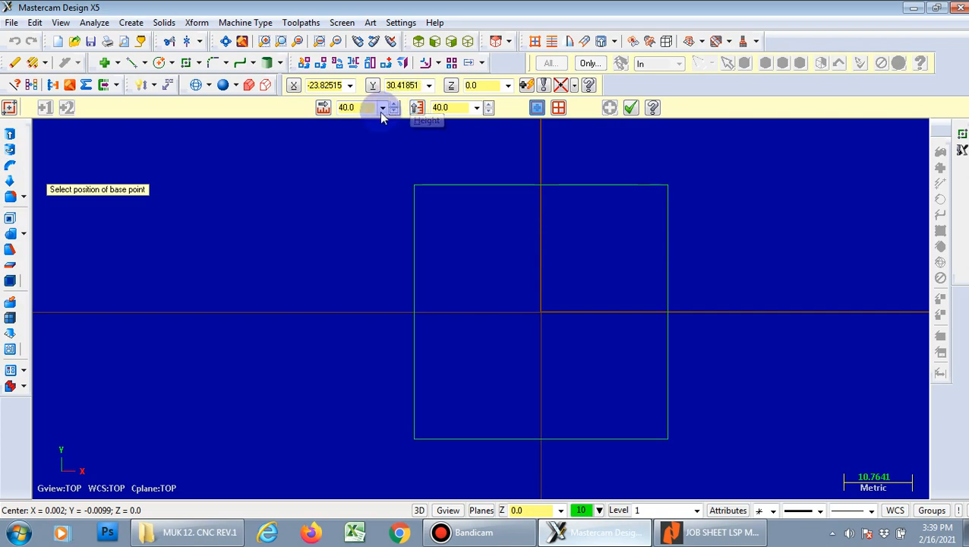
Step: Check the inner profile's size on the job sheet, then create a center-anchored 32 by 32 mm rectangle at the origin in Mastercam
left_click(714, 531)
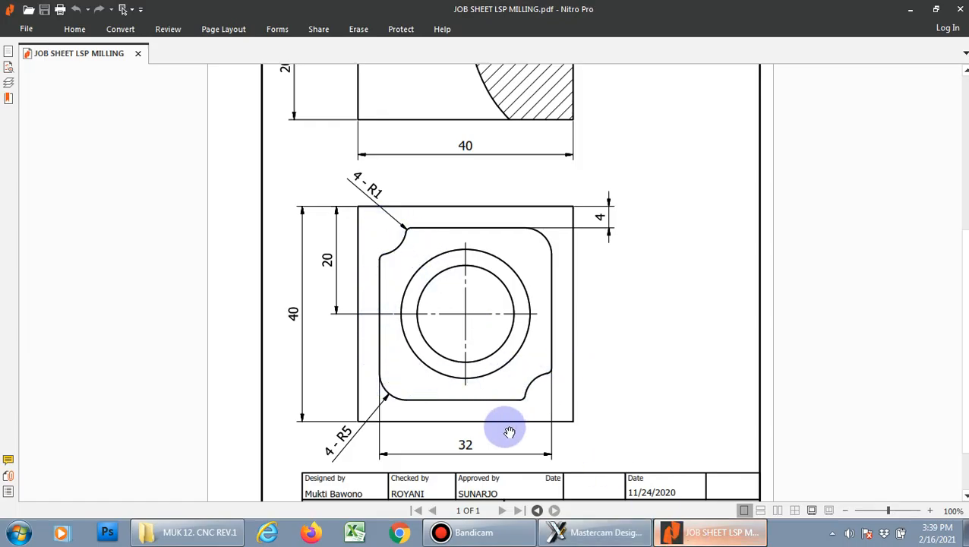
left_click(595, 532)
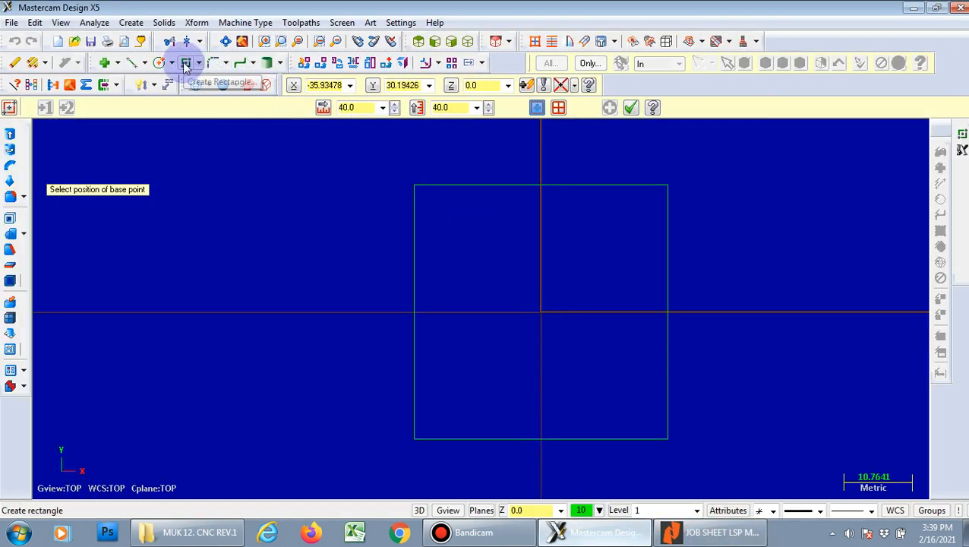
left_click(343, 108)
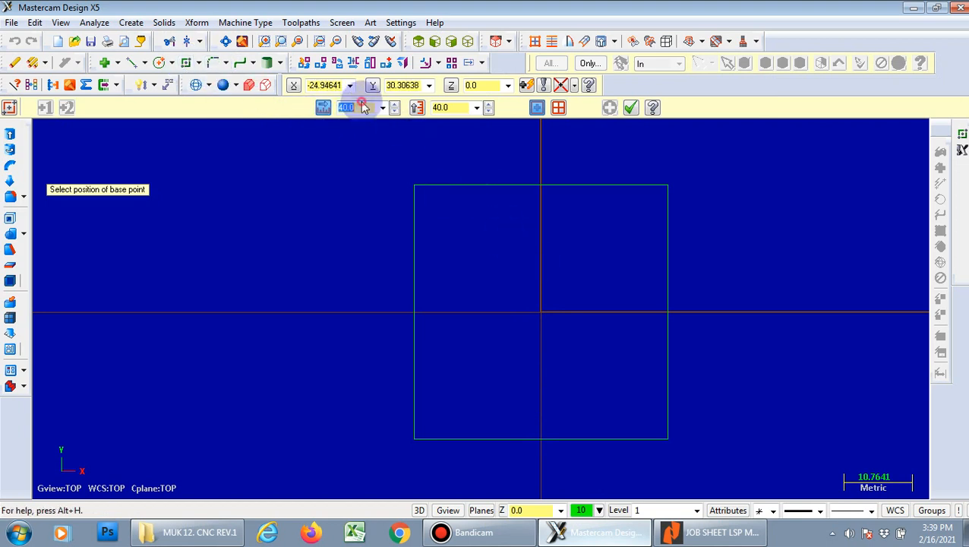
type("32")
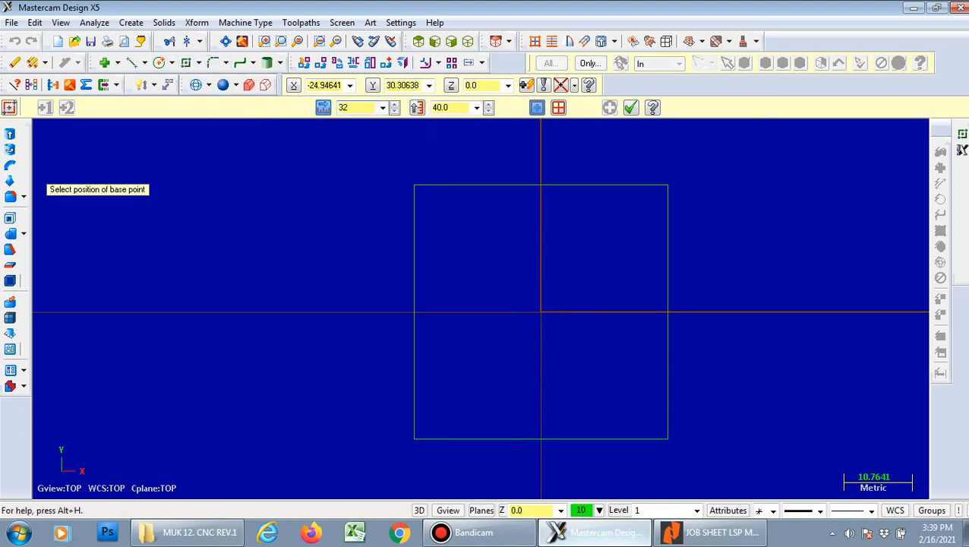
left_click(459, 108)
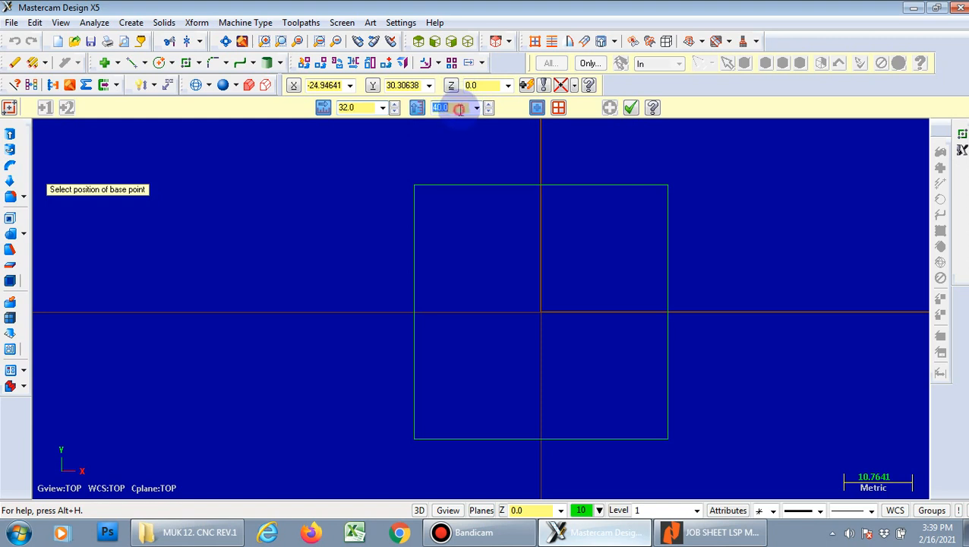
type("32")
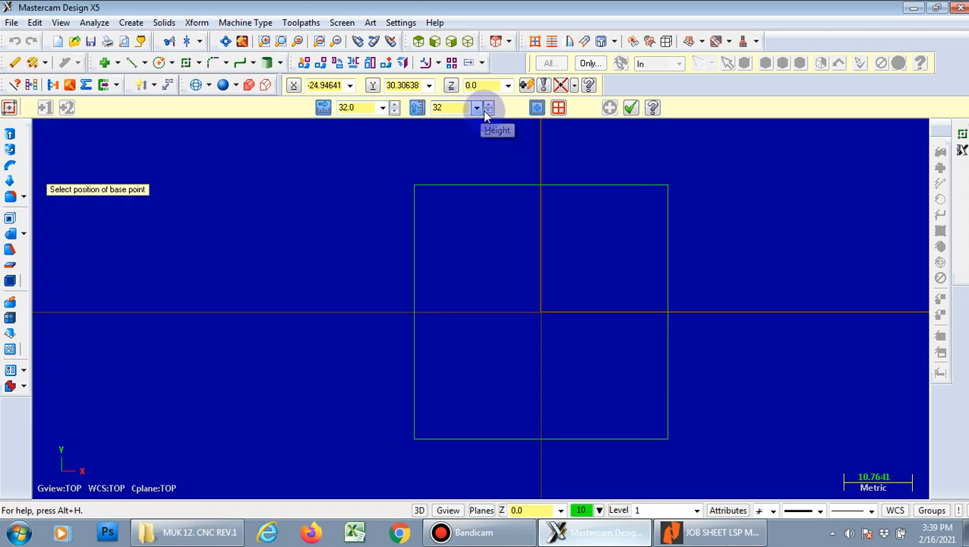
left_click(537, 314)
key("Return")
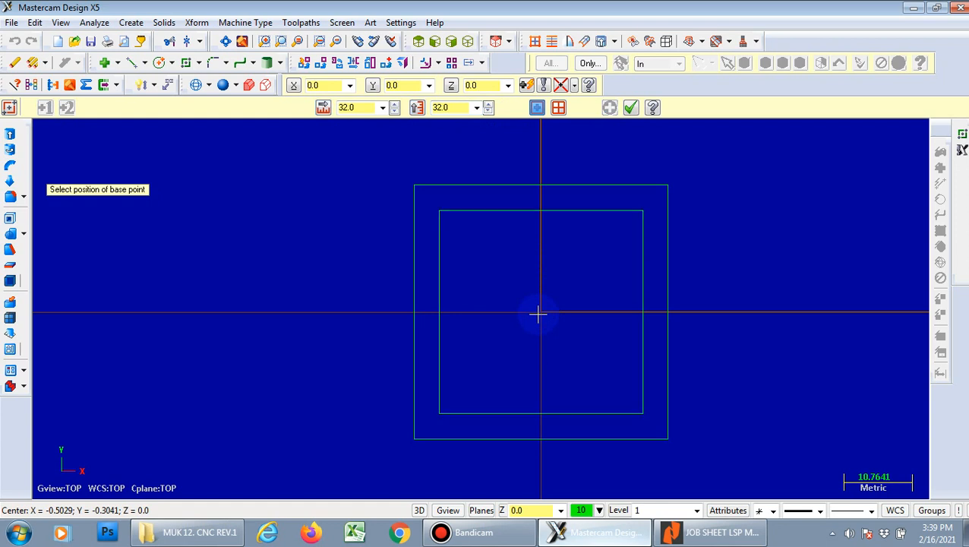
Step: Consult the job sheet's corner radii, then fillet the inner square's upper-right and lower-left corners in Mastercam with normal 5 mm fillets
left_click(721, 532)
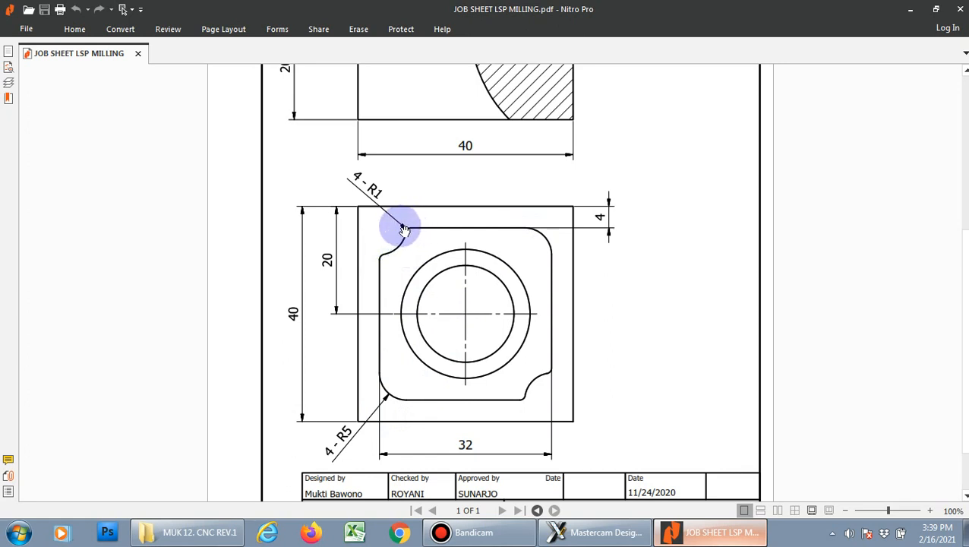
left_click(579, 532)
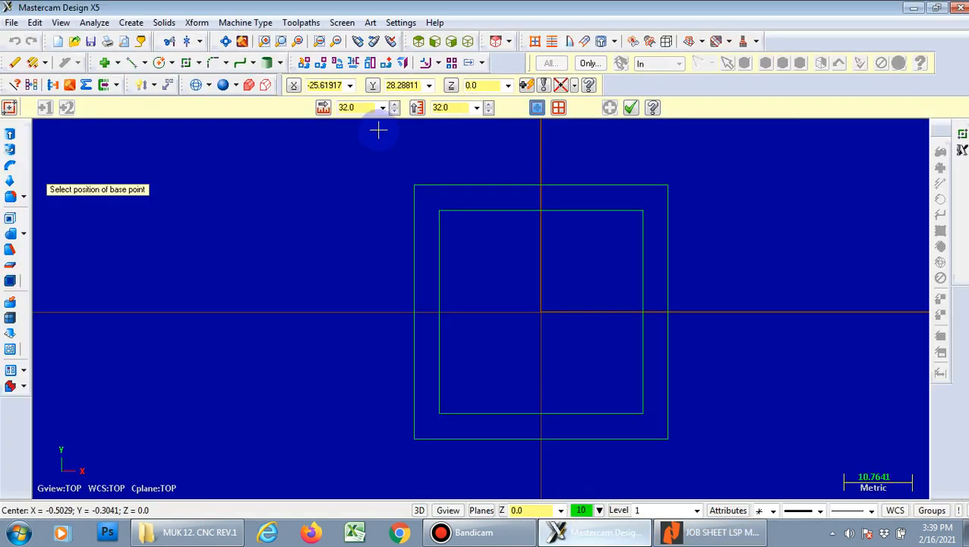
left_click(214, 63)
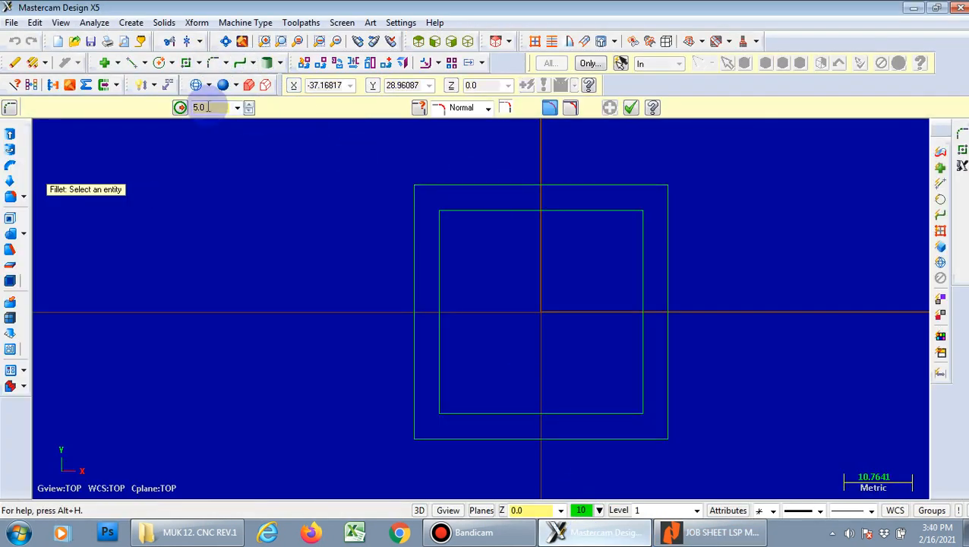
left_click(605, 210)
left_click(643, 249)
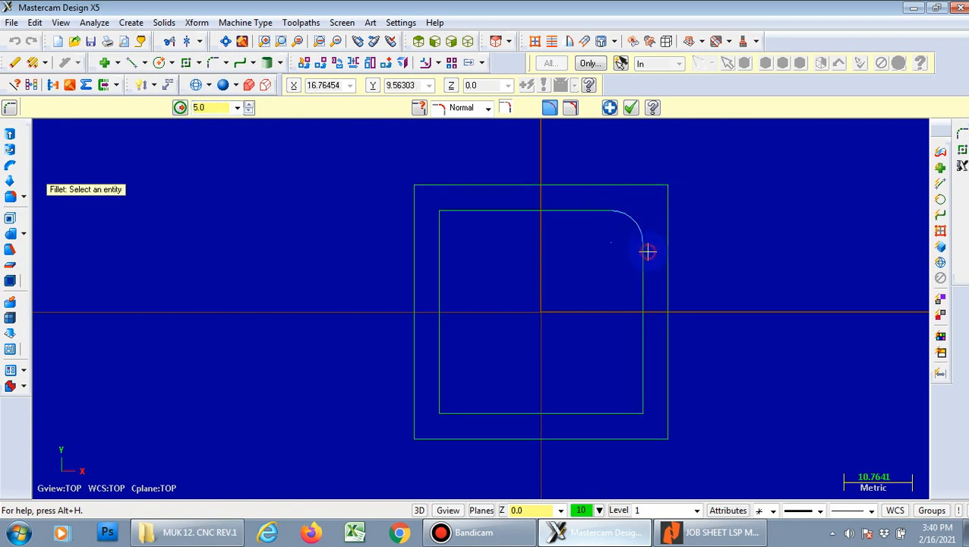
left_click(440, 369)
left_click(489, 412)
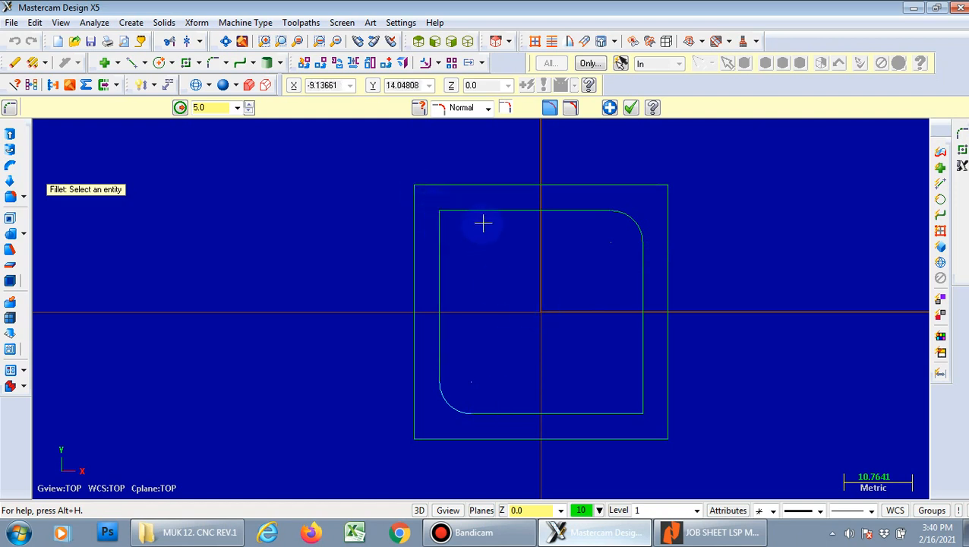
Step: Create two circles of radius 5 mm centered on the inner square's upper-left and lower-right corners
left_click(160, 64)
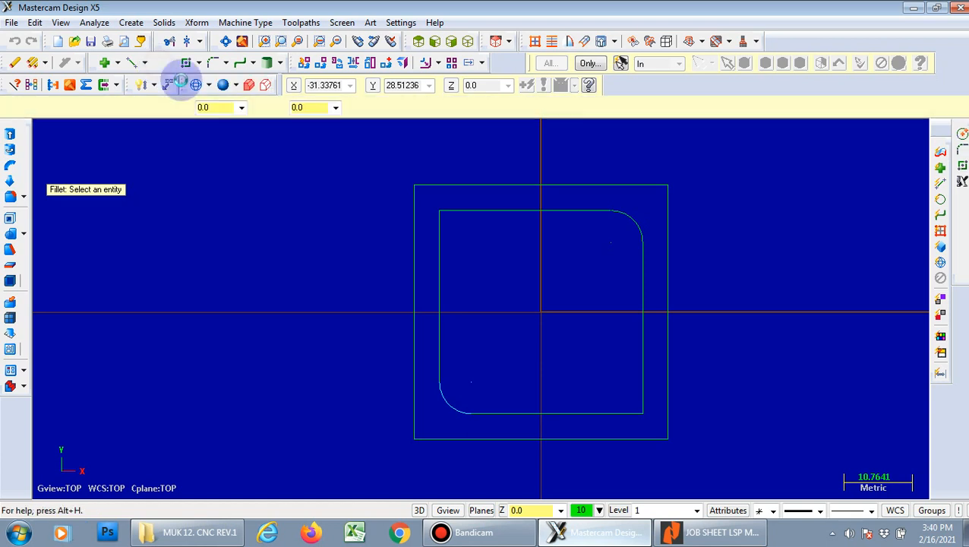
left_click(223, 107)
type("5")
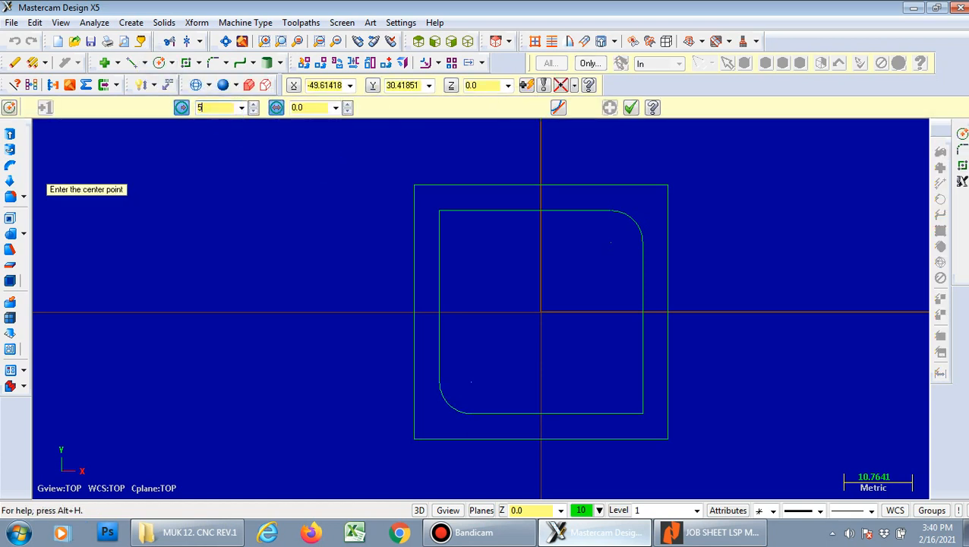
key("Return")
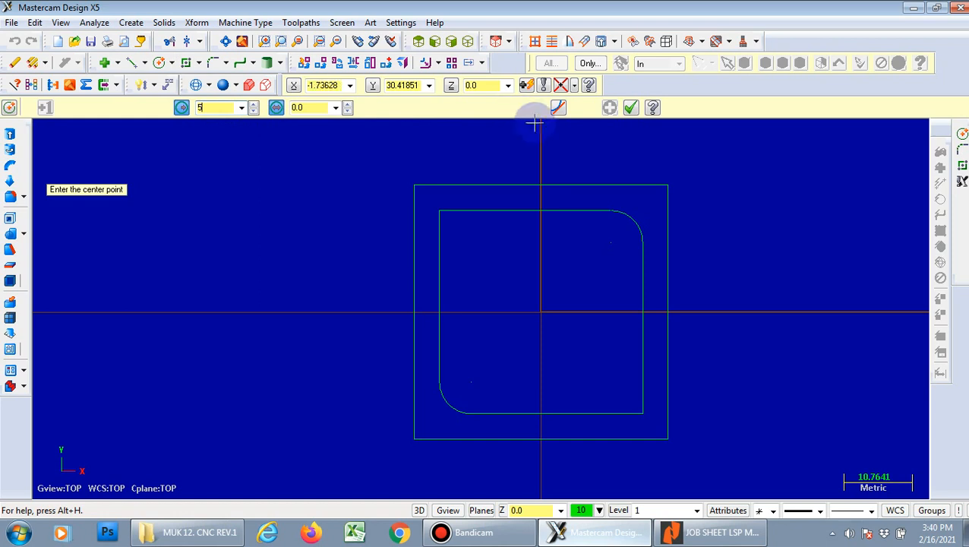
left_click(441, 214)
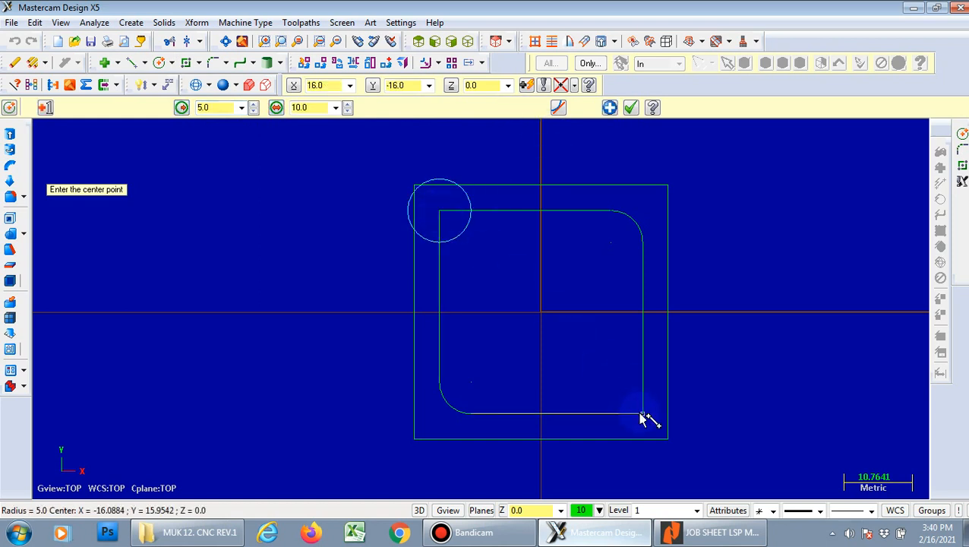
left_click(642, 414)
left_click(217, 107)
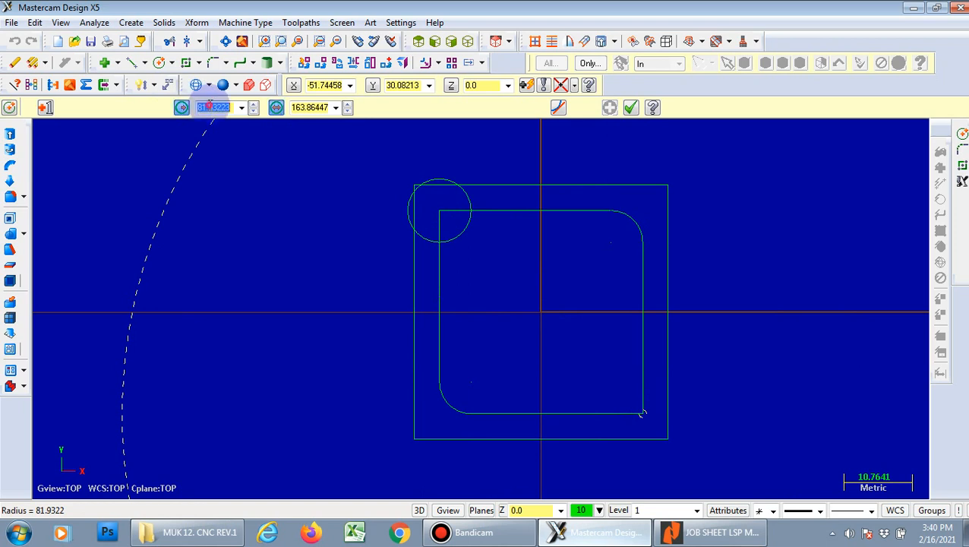
type("5")
key("Return")
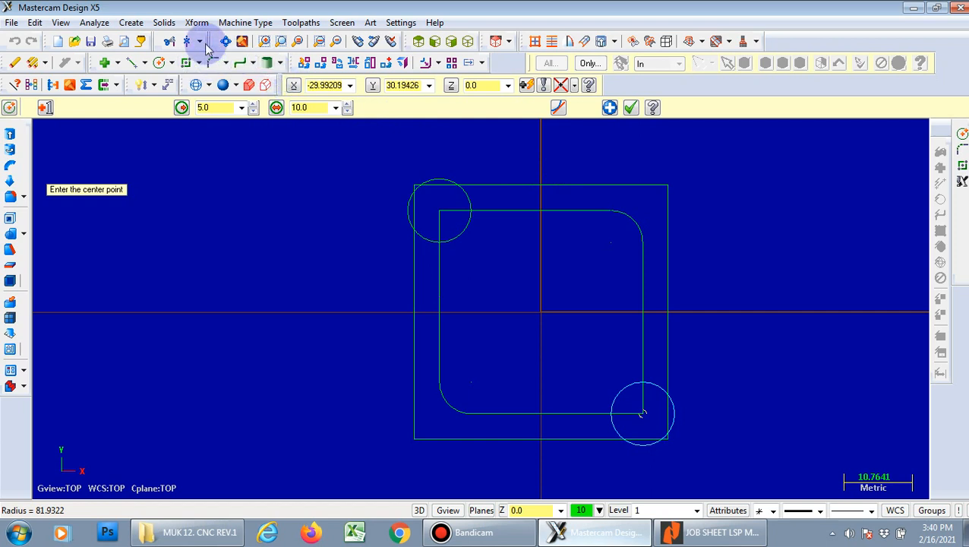
Step: Trim the inner square's upper-left corner with divide/delete, removing the corner line ends and outer circle arcs to leave a concave notch
left_click(176, 43)
left_click(110, 107)
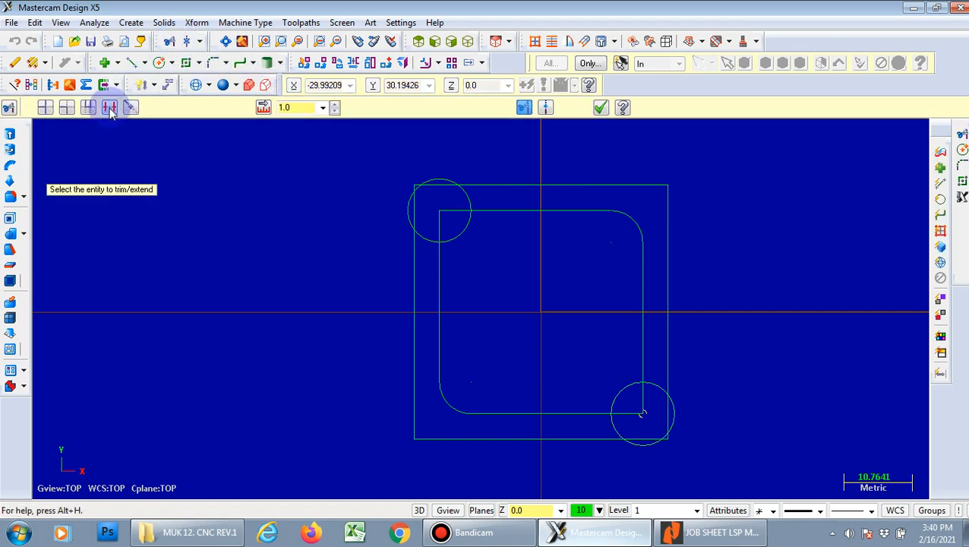
left_click(110, 110)
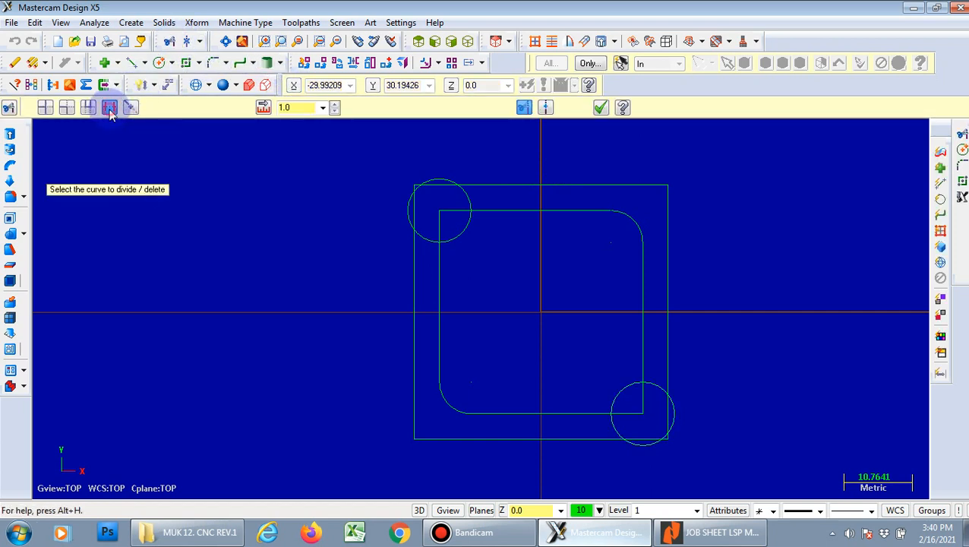
scroll(373, 224, "up", 2)
left_click(444, 173)
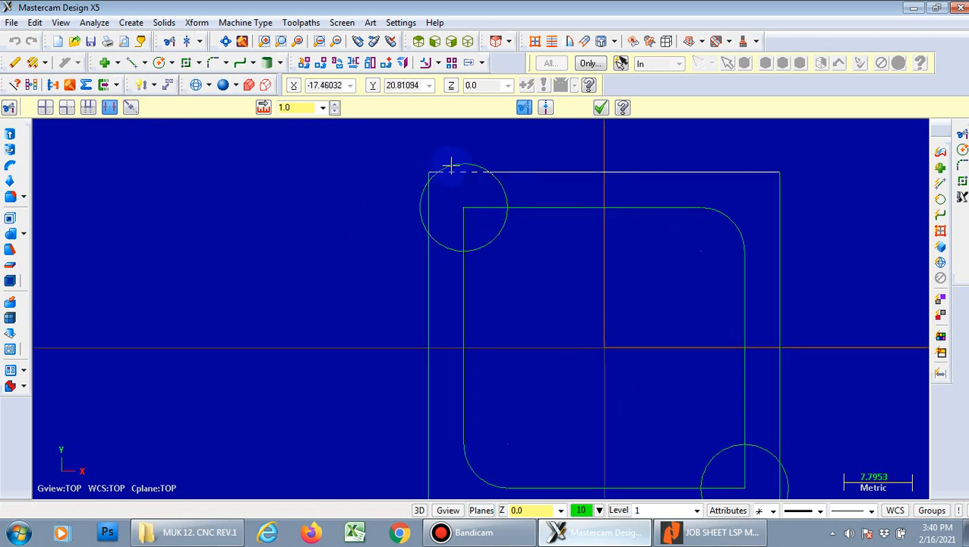
left_click(493, 203)
left_click(464, 221)
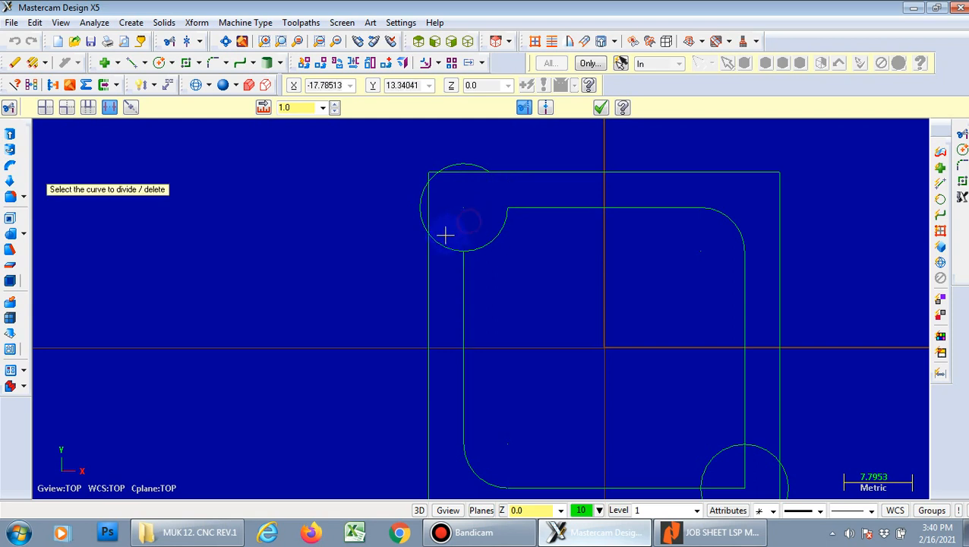
left_click(444, 242)
left_click(444, 241)
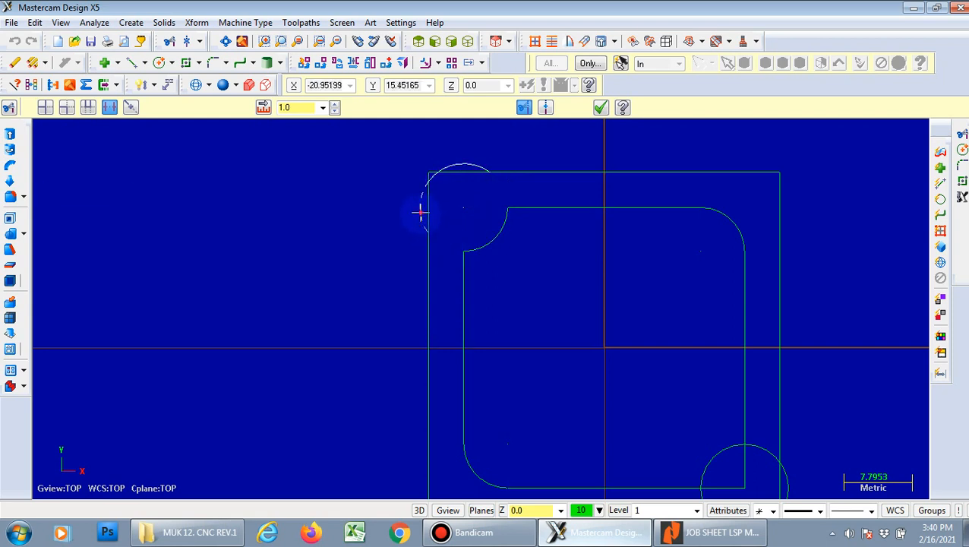
left_click(419, 200)
left_click(456, 159)
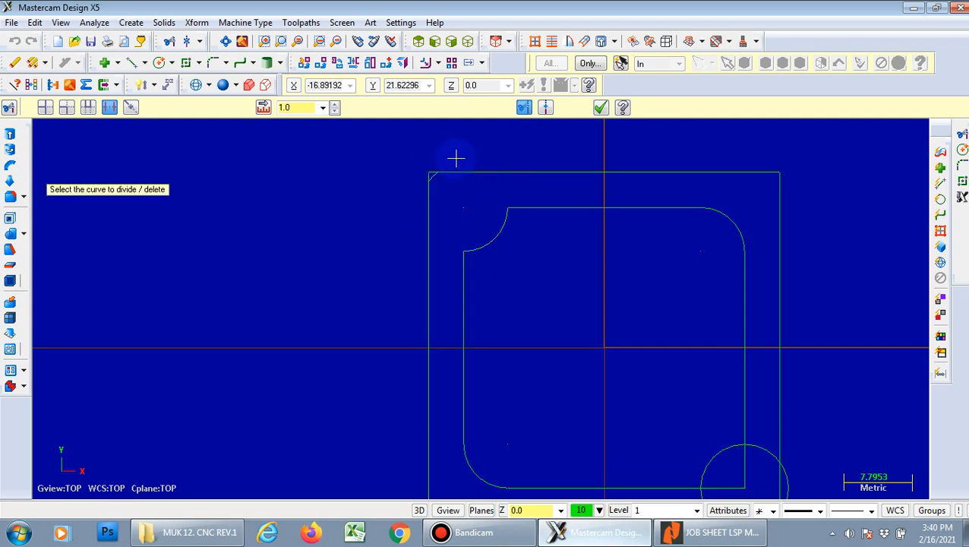
scroll(455, 159, "up", 2)
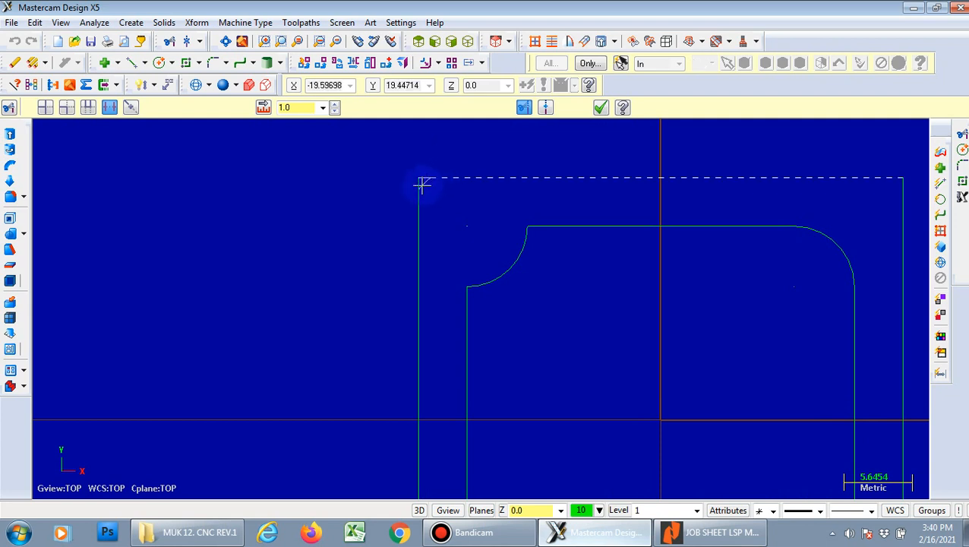
scroll(425, 182, "up", 2)
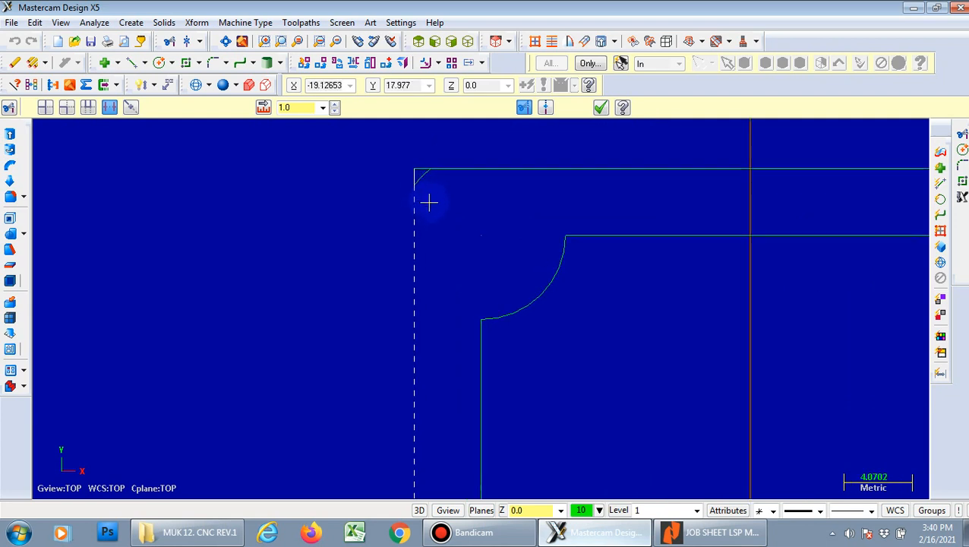
Step: Divide/delete the lower-right corner's line ends and outer circle arcs, leaving only the concave notch arc
scroll(477, 210, "down", 3)
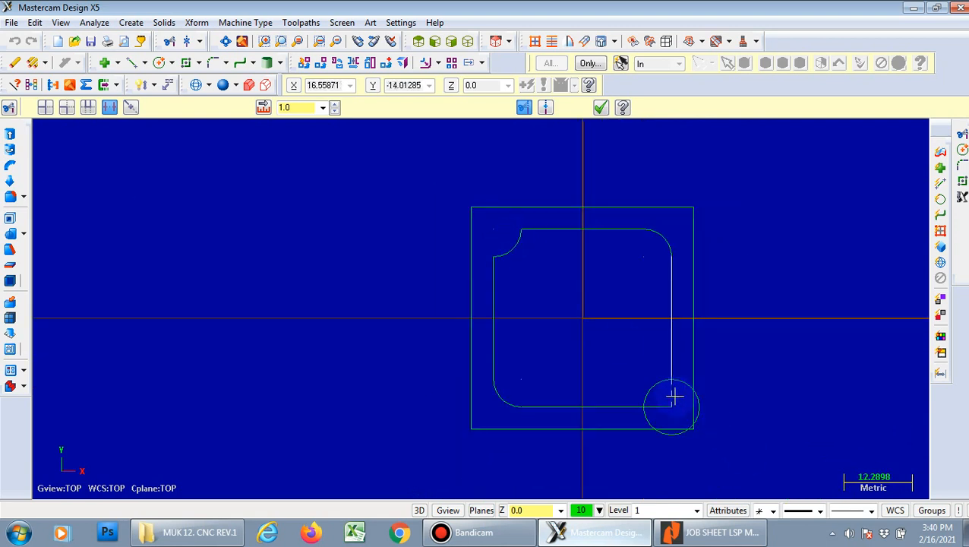
left_click(675, 396)
left_click(667, 406)
left_click(652, 420)
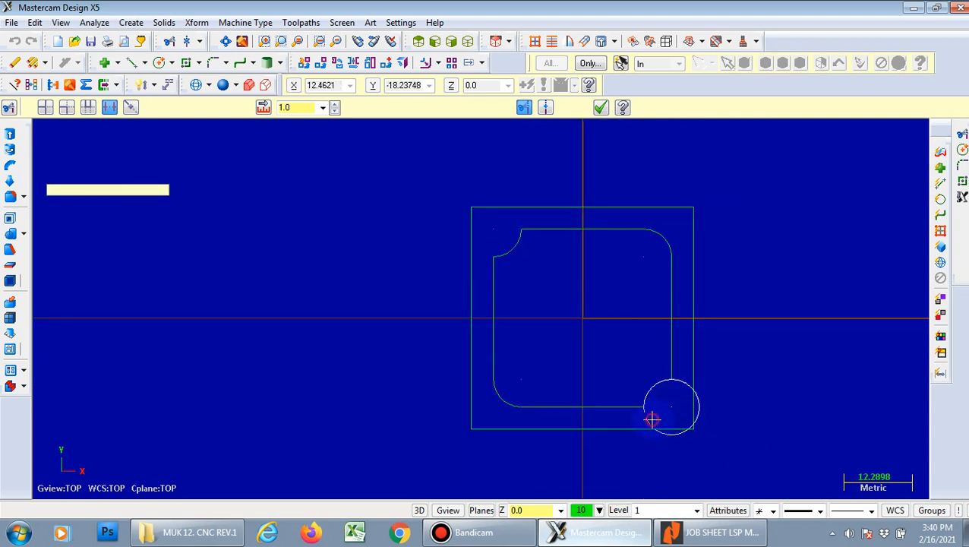
left_click(666, 438)
scroll(718, 420, "up", 1)
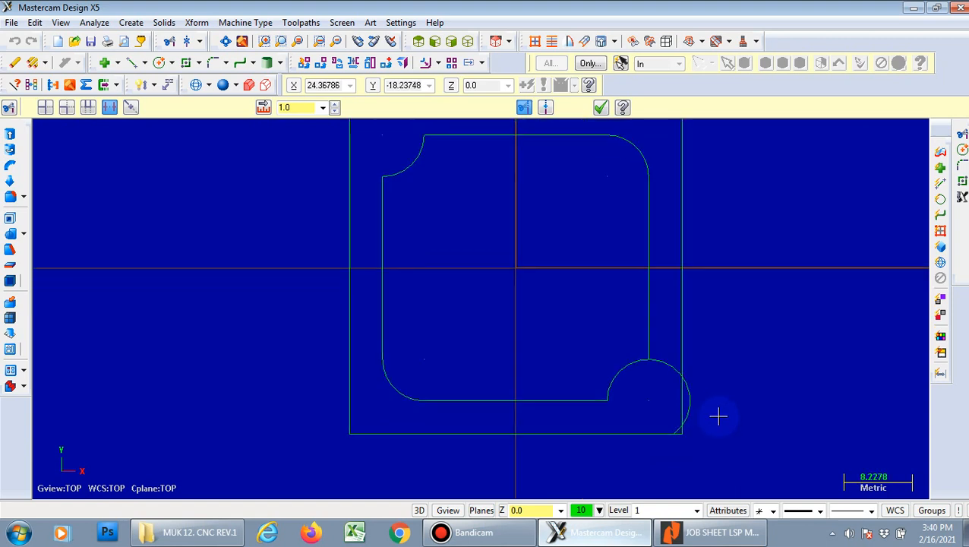
left_click(688, 403)
left_click(659, 366)
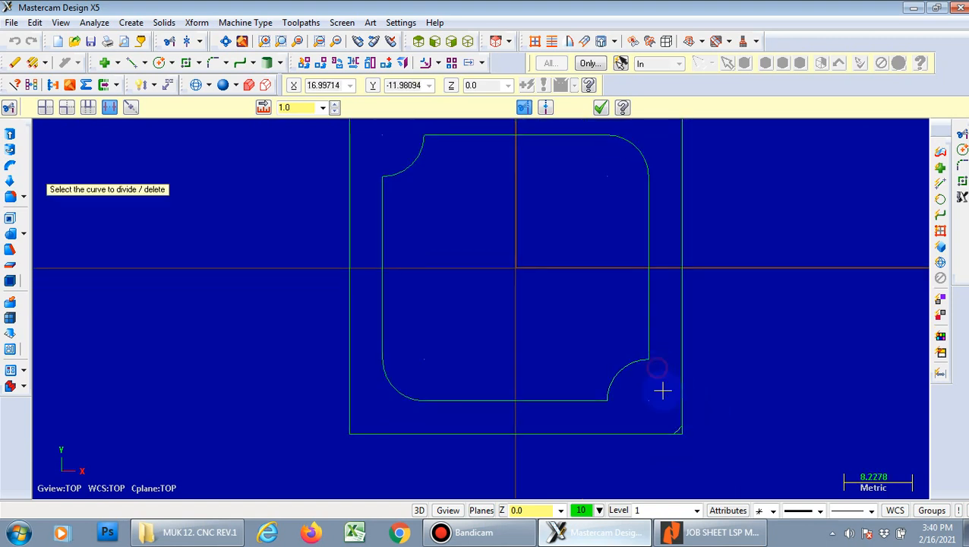
scroll(665, 419, "up", 1)
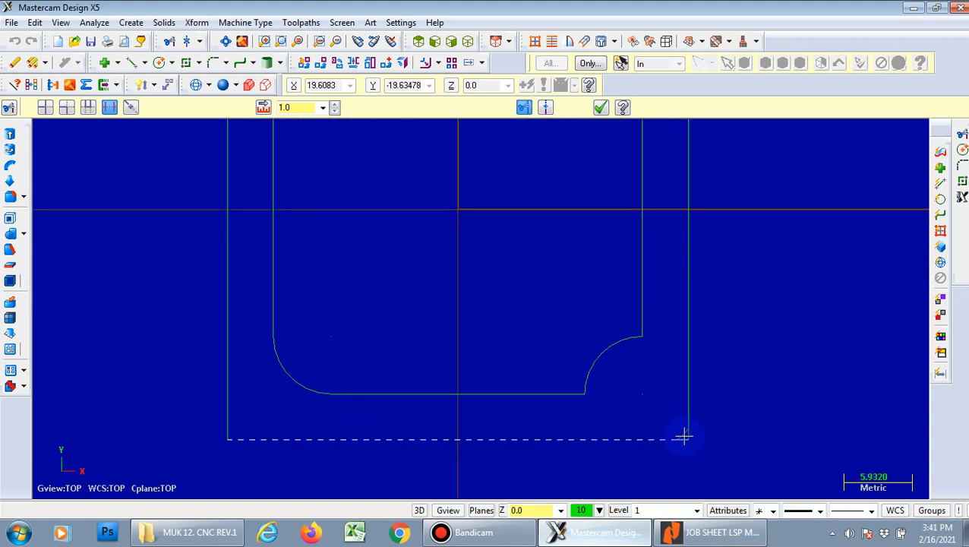
scroll(675, 421, "up", 1)
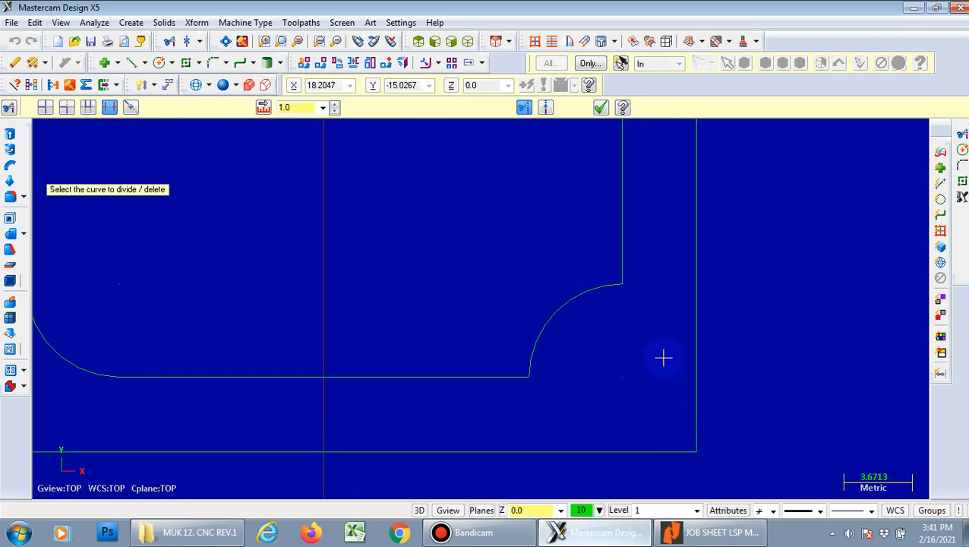
scroll(670, 415, "down", 5)
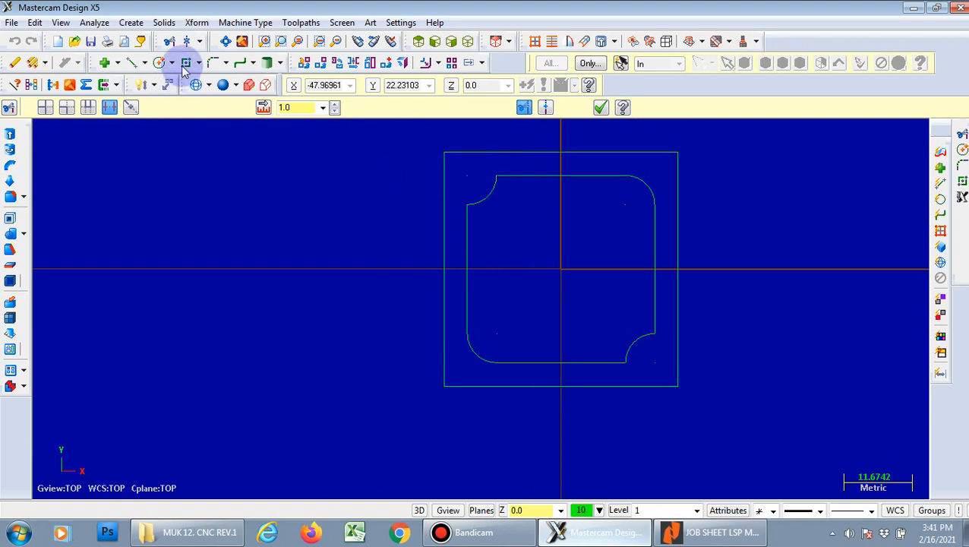
Step: Fillet both ends of the upper-left notch where it meets the inner profile's edges with normal 1 mm fillets
left_click(212, 63)
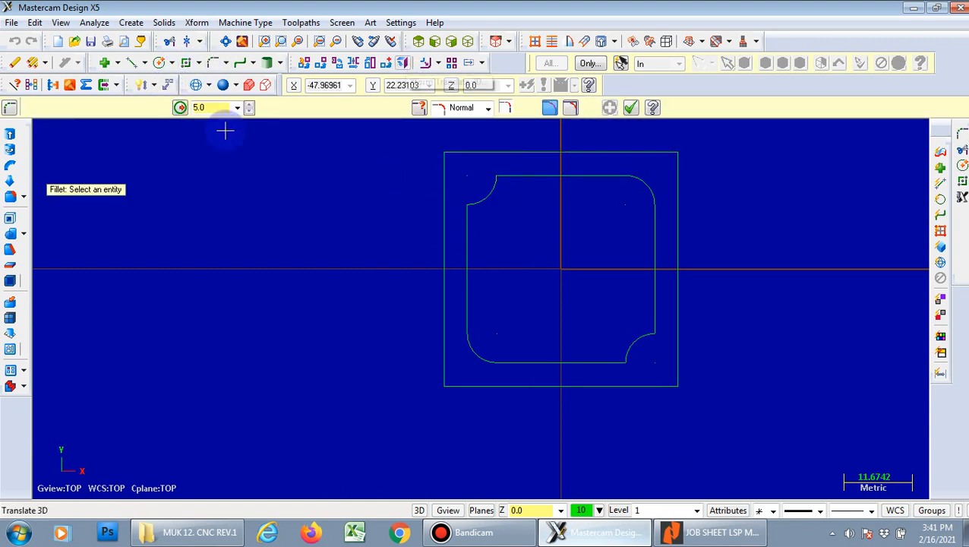
left_click(215, 107)
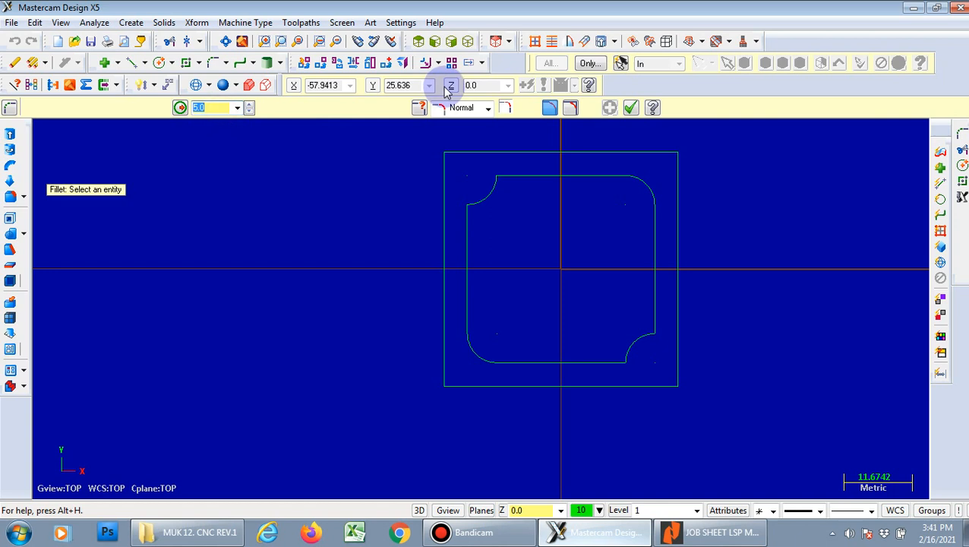
type("1")
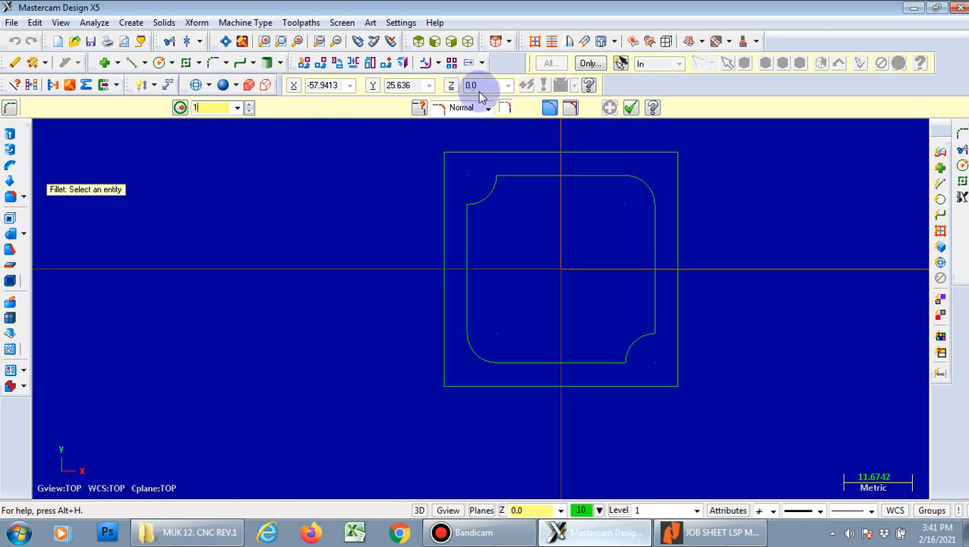
left_click(500, 182)
left_click(499, 187)
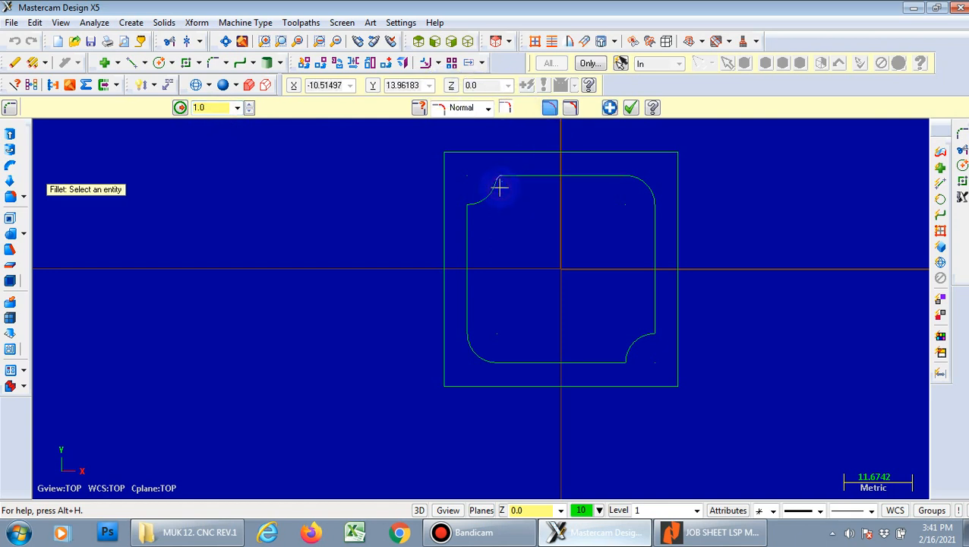
left_click(489, 197)
left_click(471, 214)
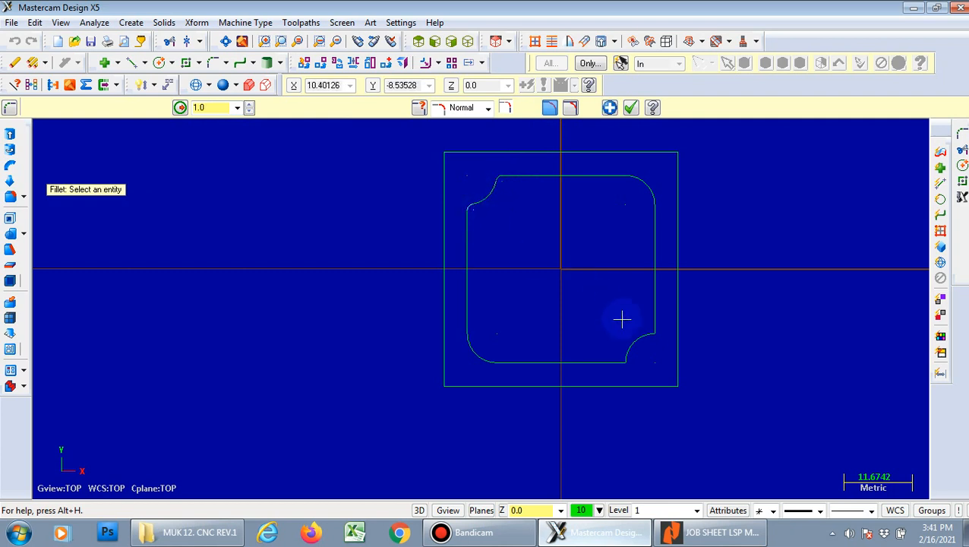
Step: Apply the same 1 mm fillet to both ends of the lower-right notch
scroll(622, 319, "up", 4)
scroll(622, 319, "up", 1)
left_click(655, 347)
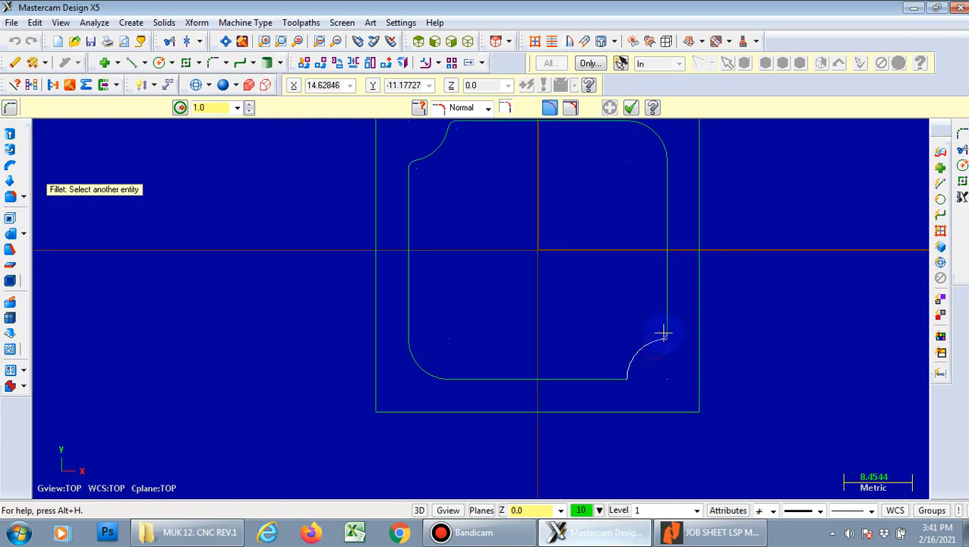
left_click(663, 329)
left_click(626, 365)
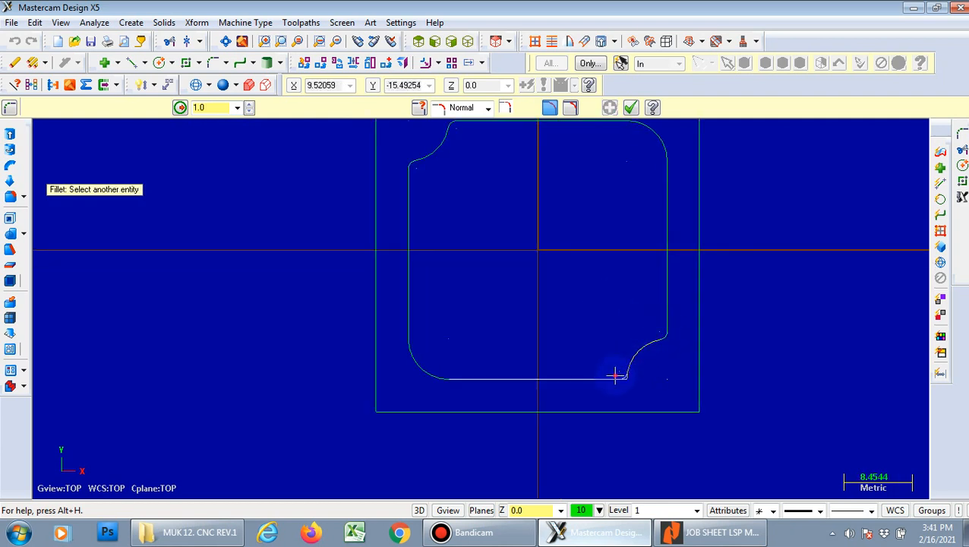
left_click(616, 376)
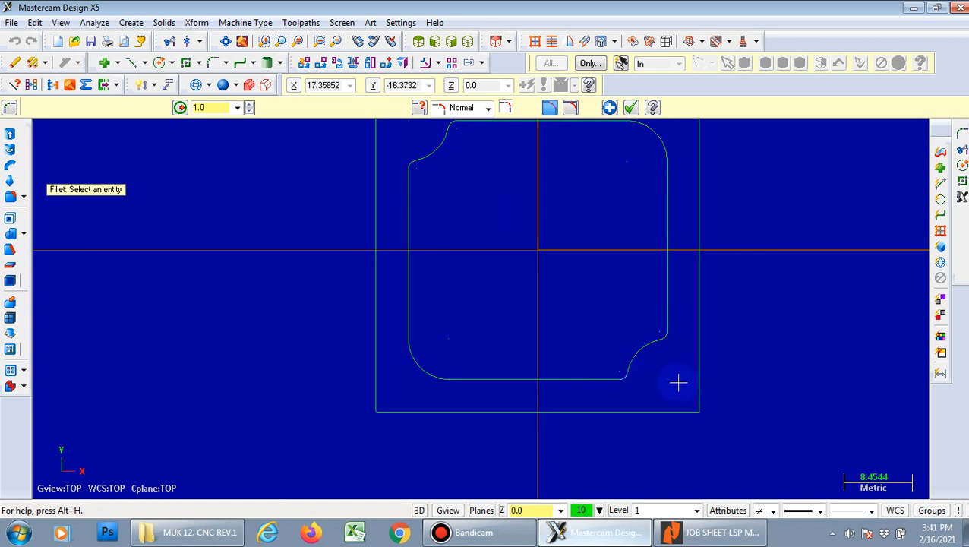
scroll(678, 383, "down", 2)
Step: Check the circle dimensions in the JOB SHEET LSP MILLING PDF, and draw an 18 mm diameter circle centred on the origin in Mastercam
left_click(704, 535)
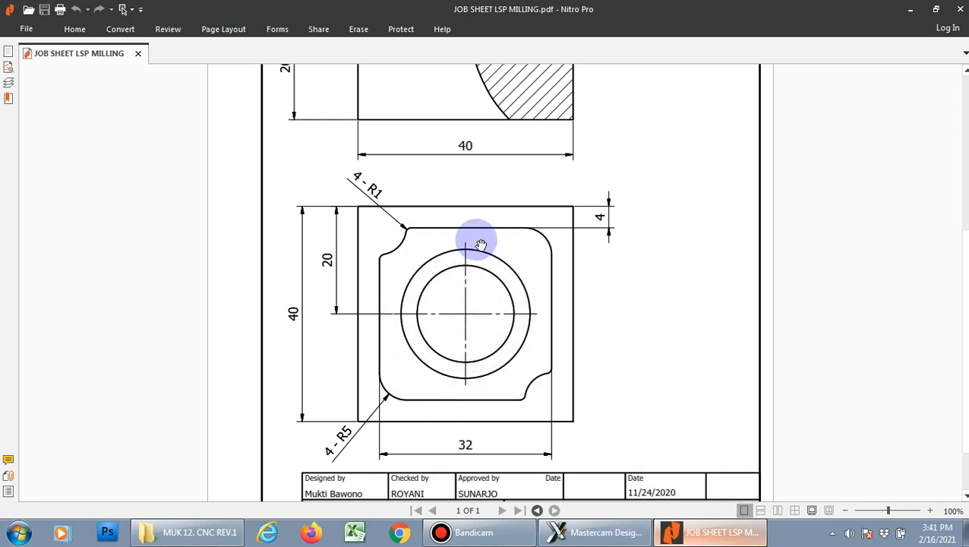
scroll(480, 244, "up", 5)
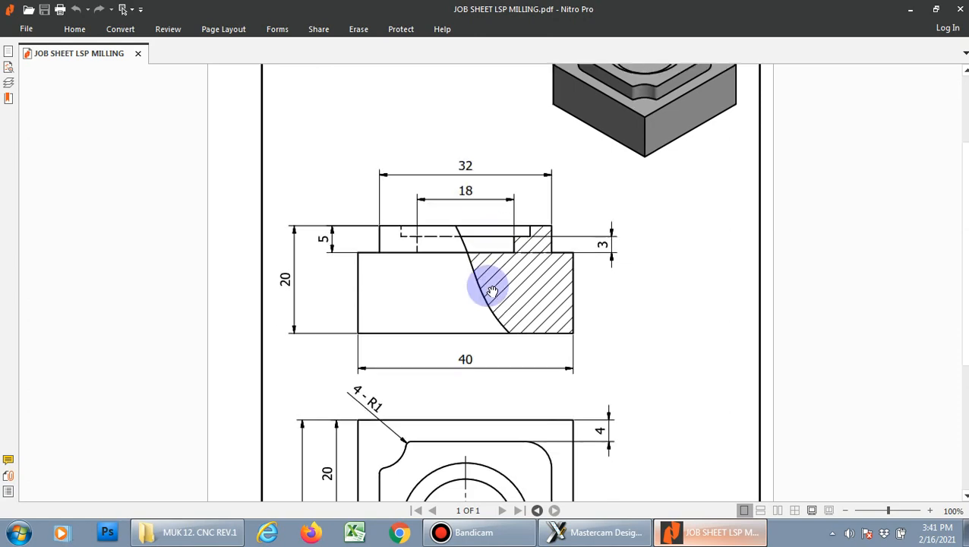
scroll(492, 291, "down", 2)
scroll(492, 290, "down", 4)
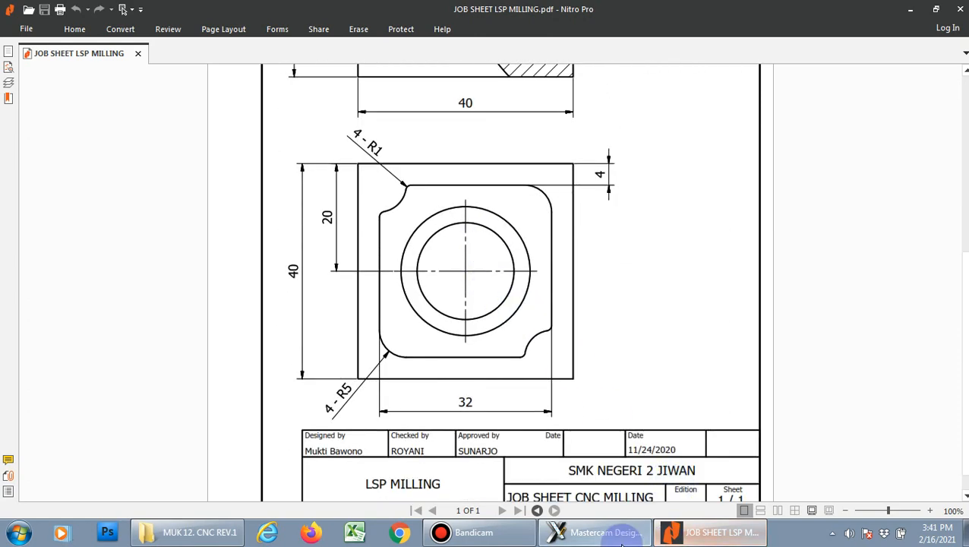
left_click(612, 534)
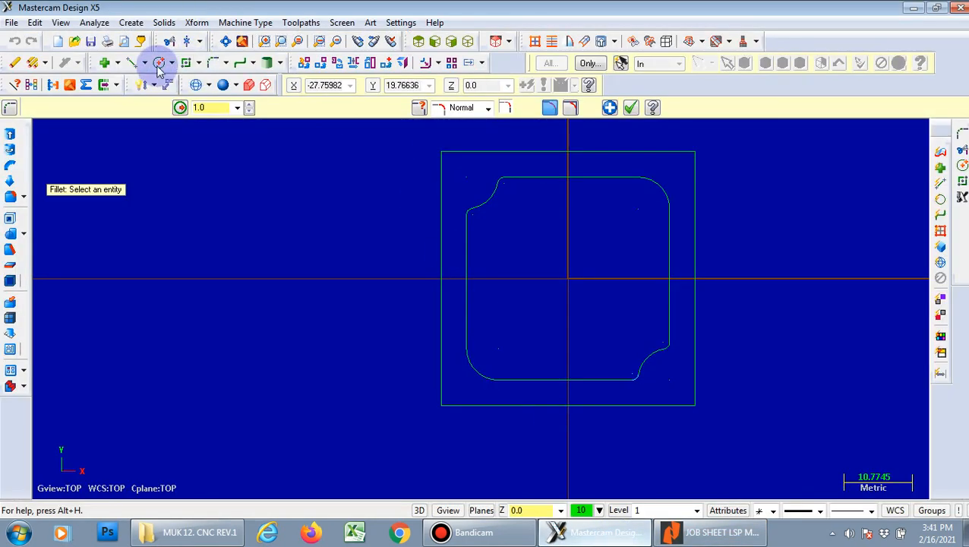
left_click(158, 62)
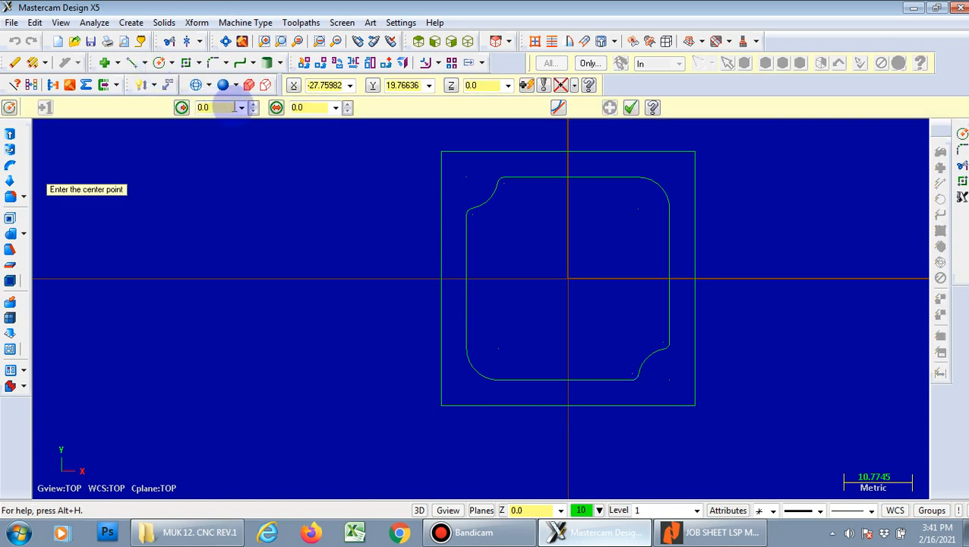
left_click(316, 108)
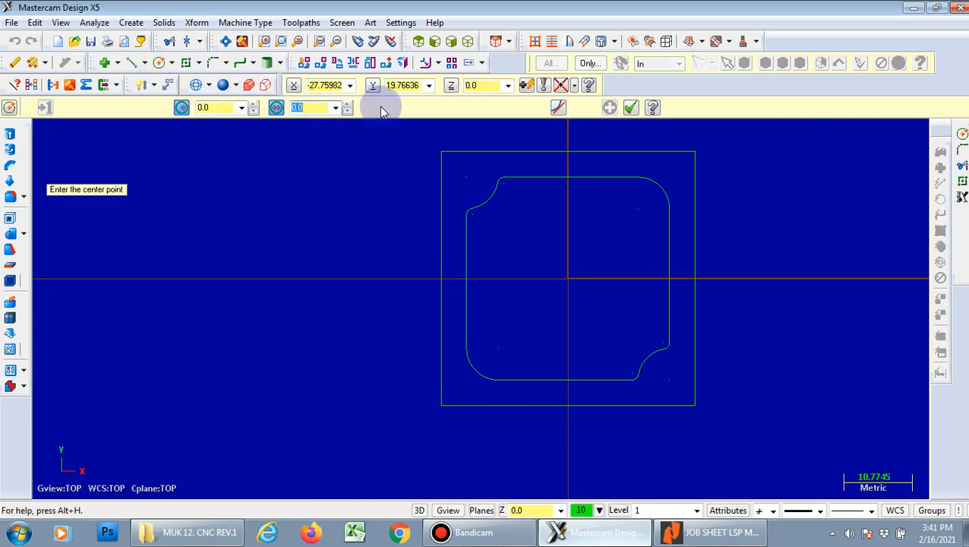
type("18")
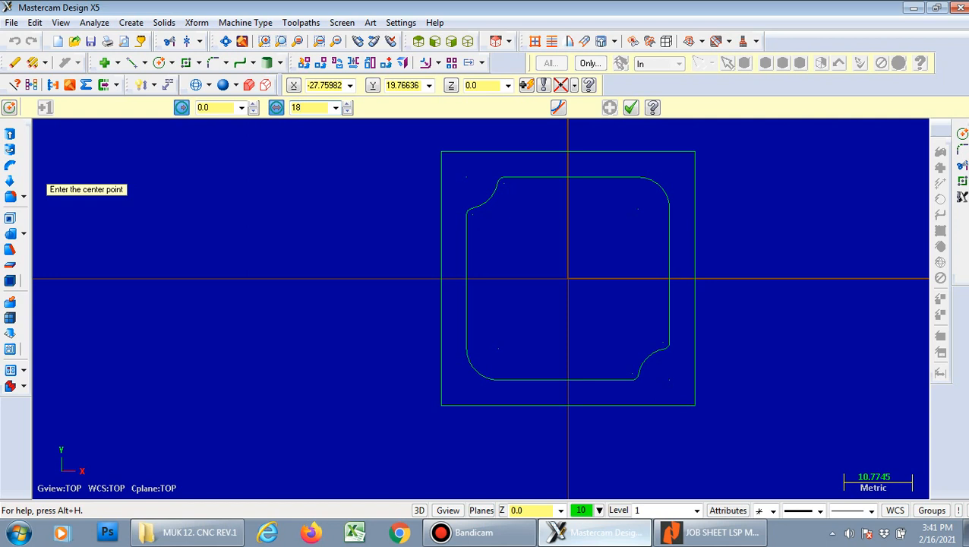
left_click(569, 280)
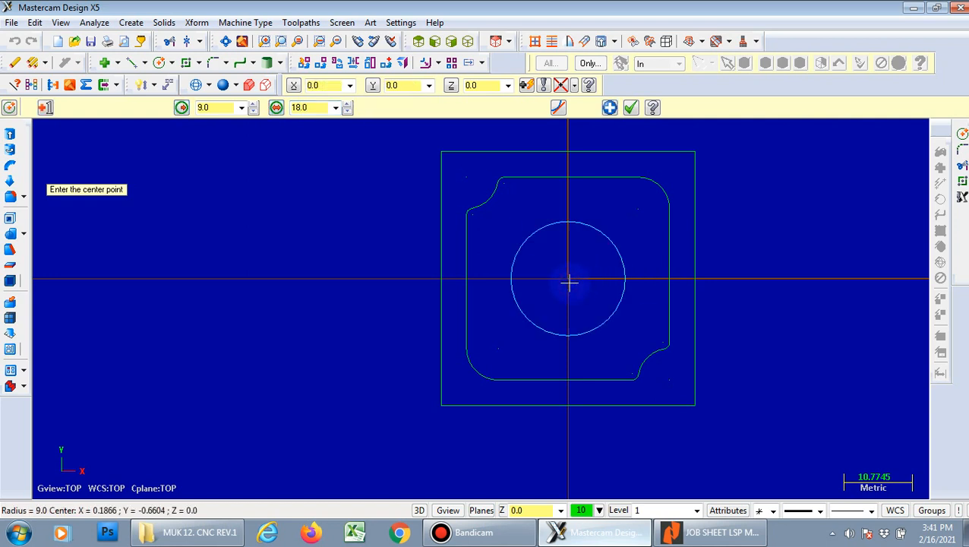
key("Return")
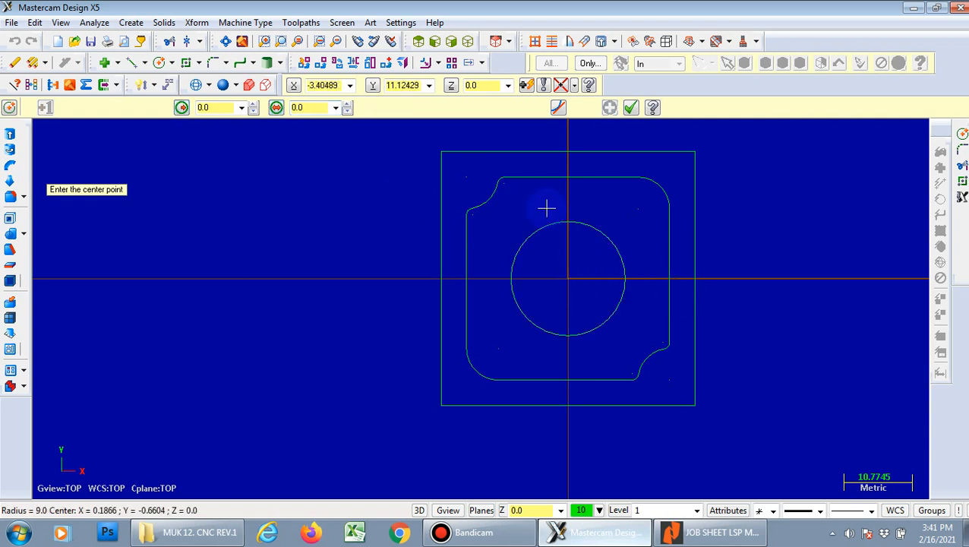
Step: Draw a concentric 22 mm diameter circle centred on the origin and end the circle command
left_click(317, 107)
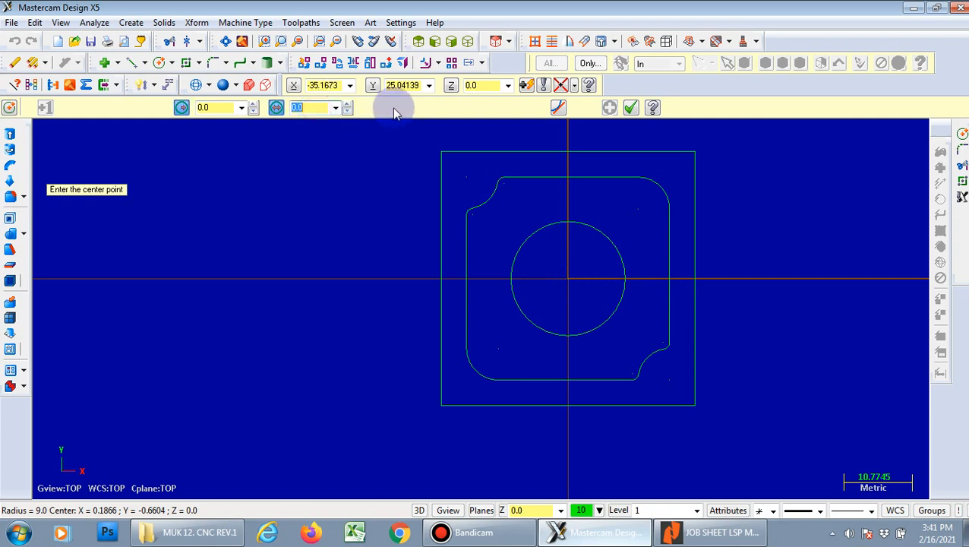
type("22")
left_click(567, 279)
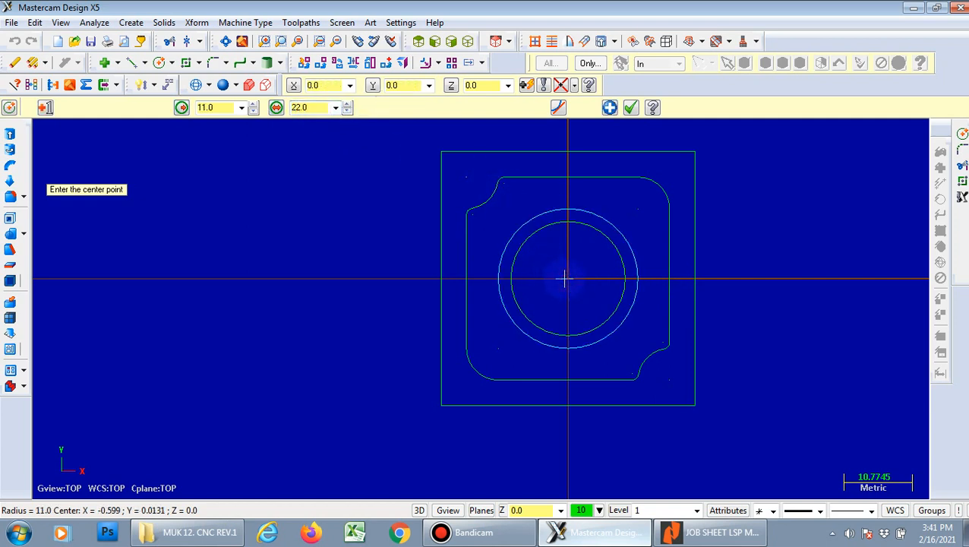
key("Return")
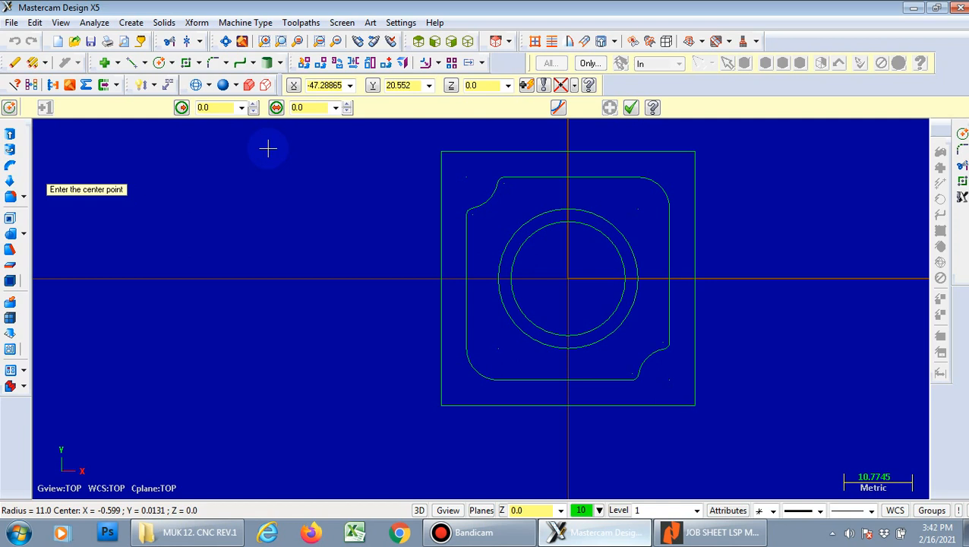
key("Escape")
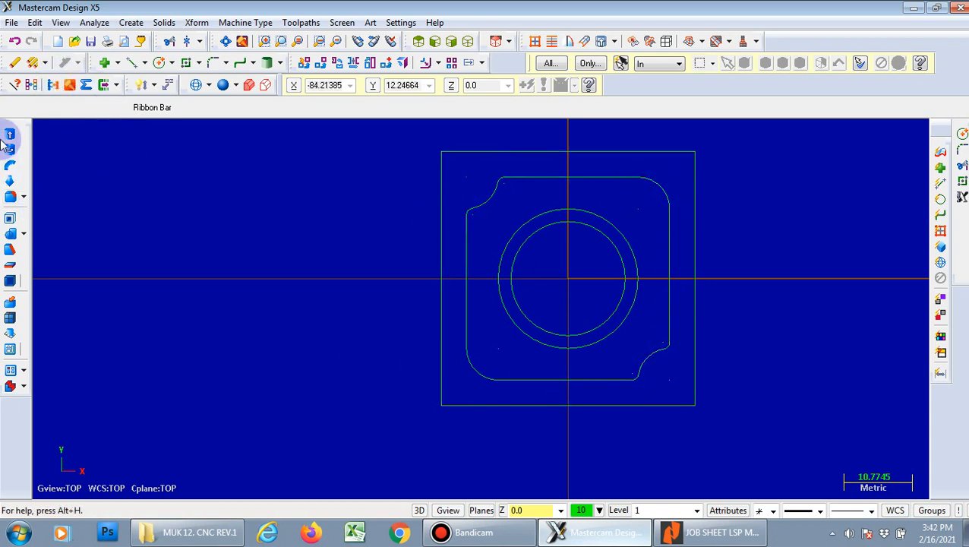
Step: Show the Operations Manager and assign the default mill machine to the part
left_click(61, 23)
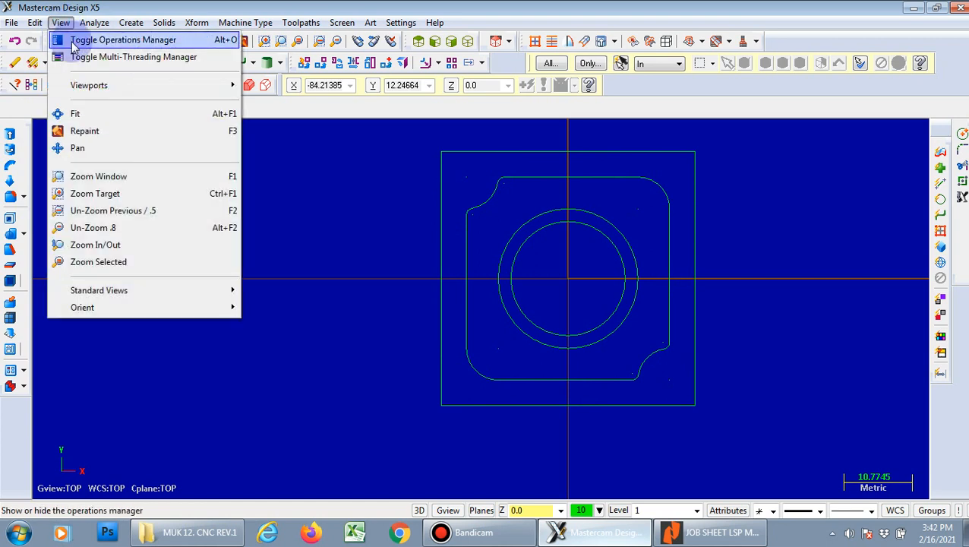
left_click(114, 39)
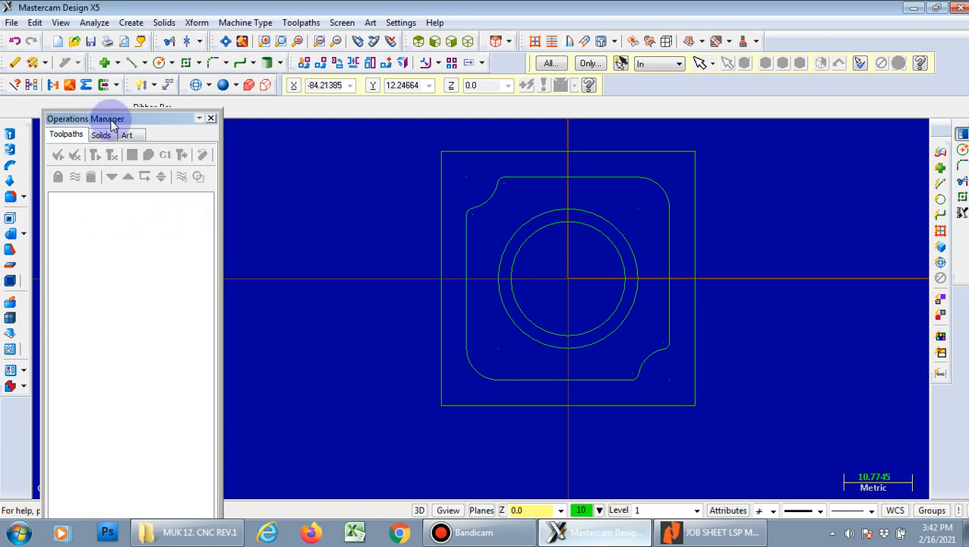
left_click(256, 25)
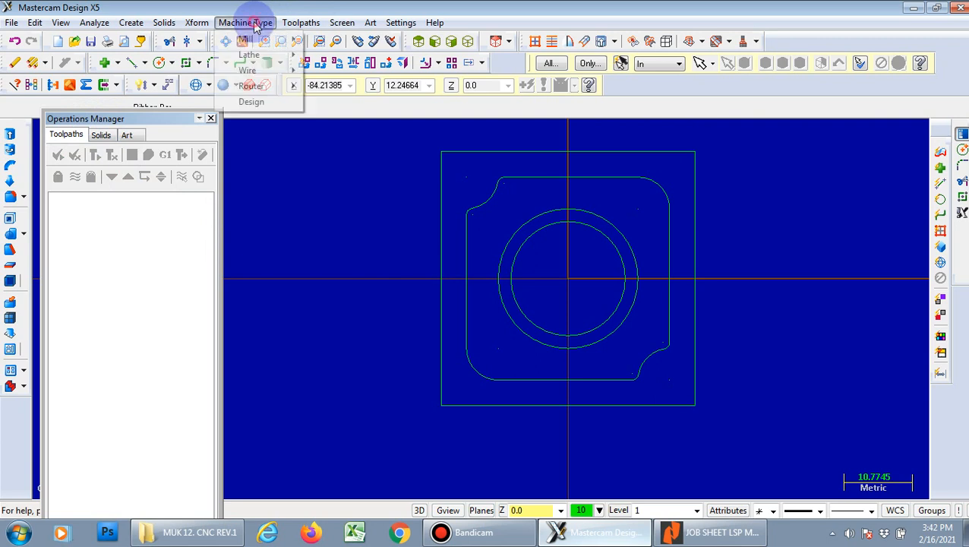
mouse_move(264, 41)
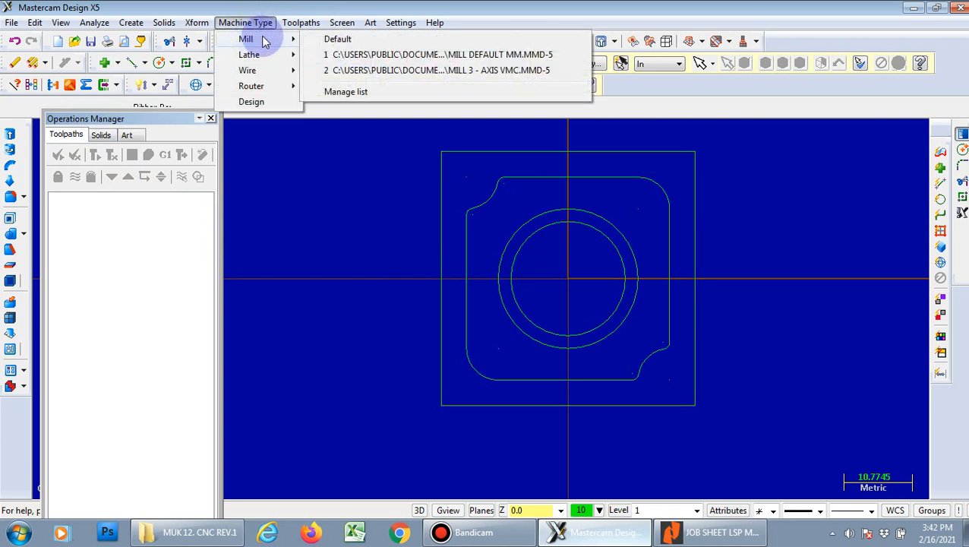
left_click(346, 42)
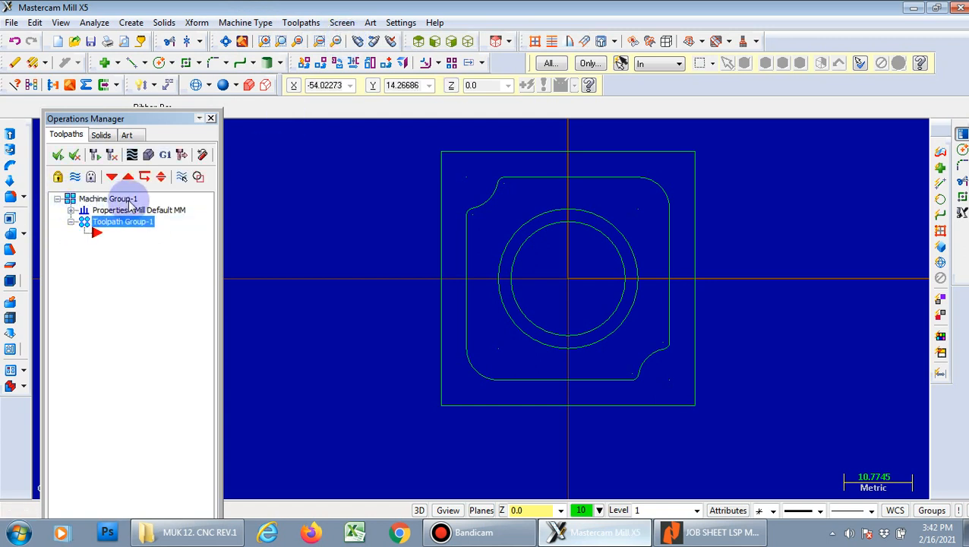
Step: Define rectangular stock in the machine group's stock setup as X 40, Y 40 and Z 20 mm, checking the sizes against the job sheet PDF
left_click(71, 211)
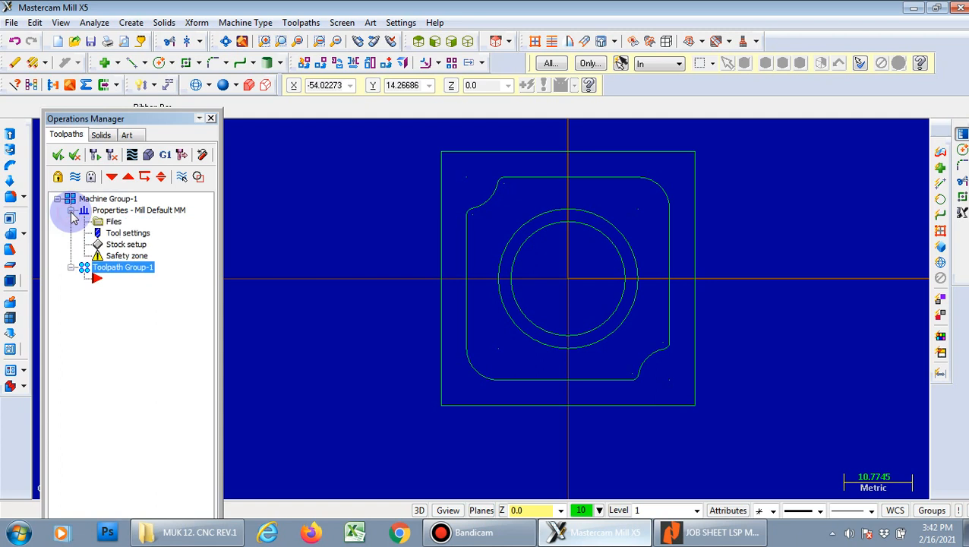
left_click(128, 245)
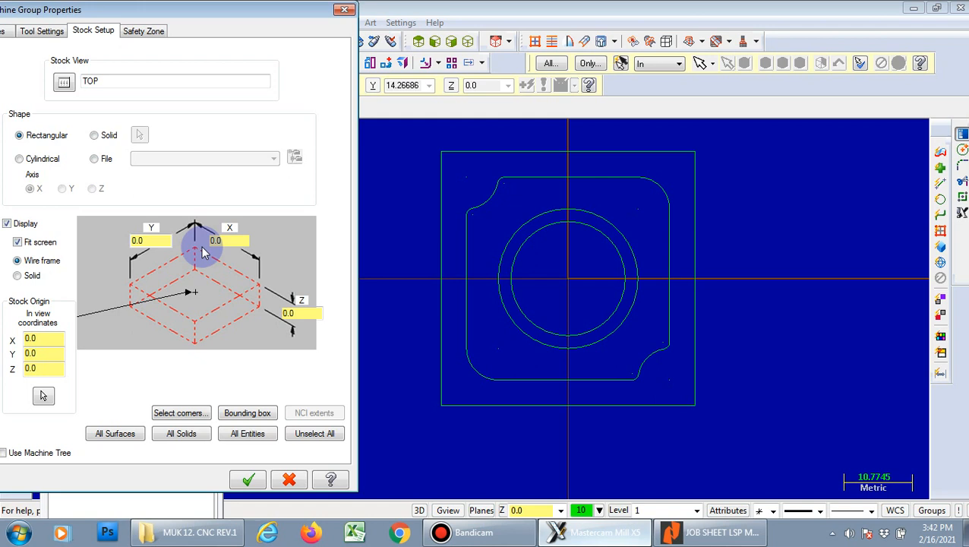
left_click(662, 533)
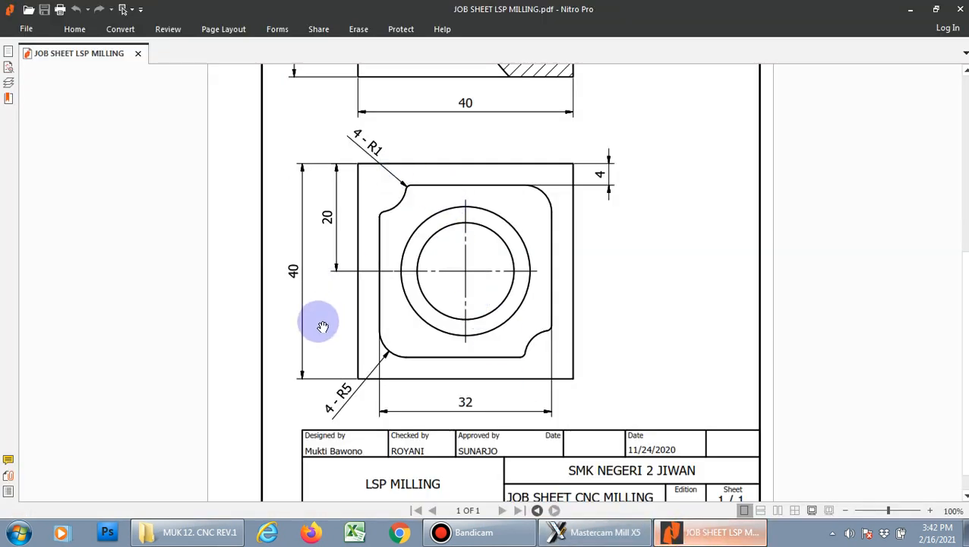
scroll(502, 126, "up", 5)
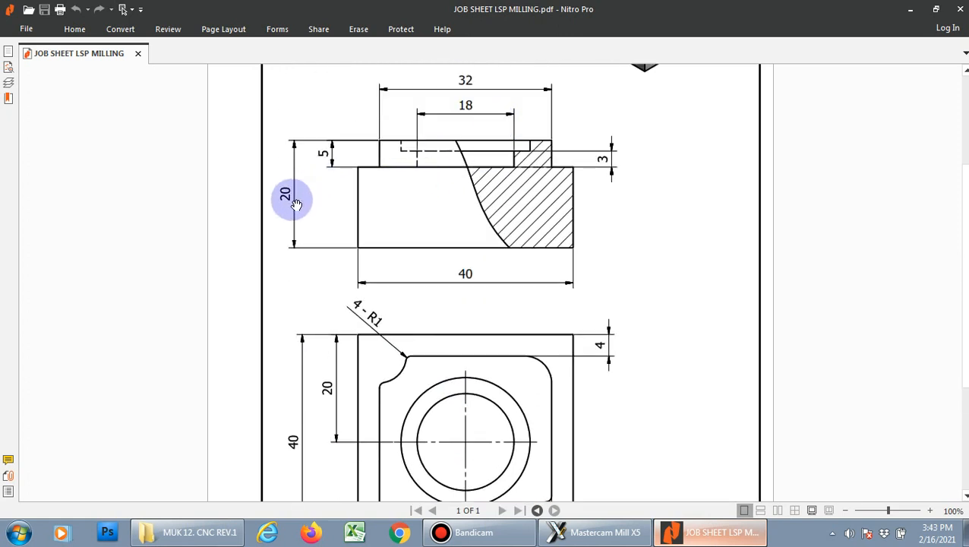
left_click(583, 535)
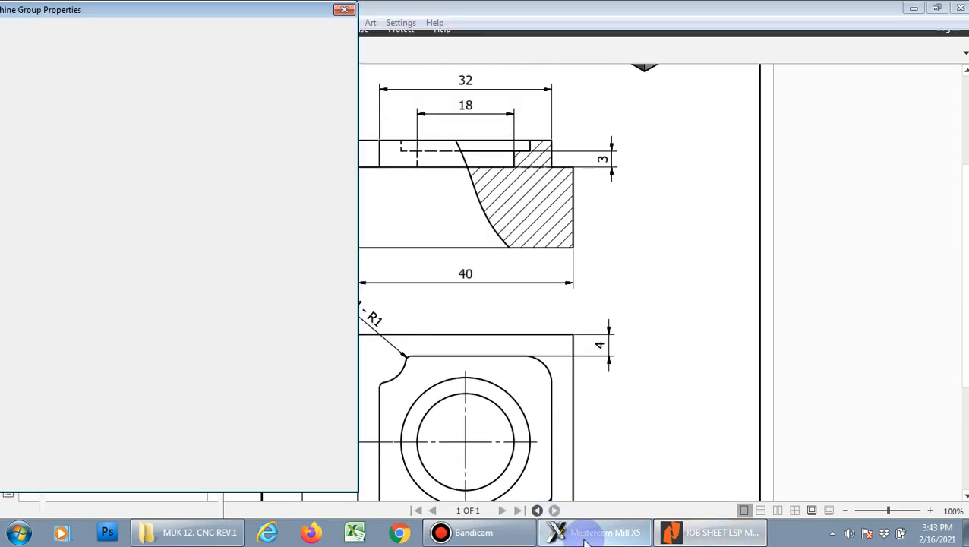
left_click_drag(155, 241, 106, 239)
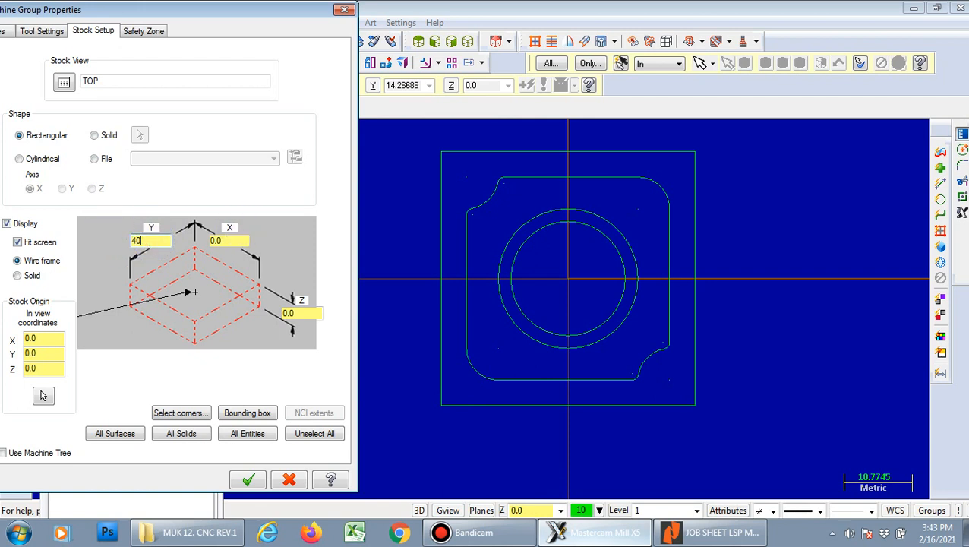
left_click(233, 240)
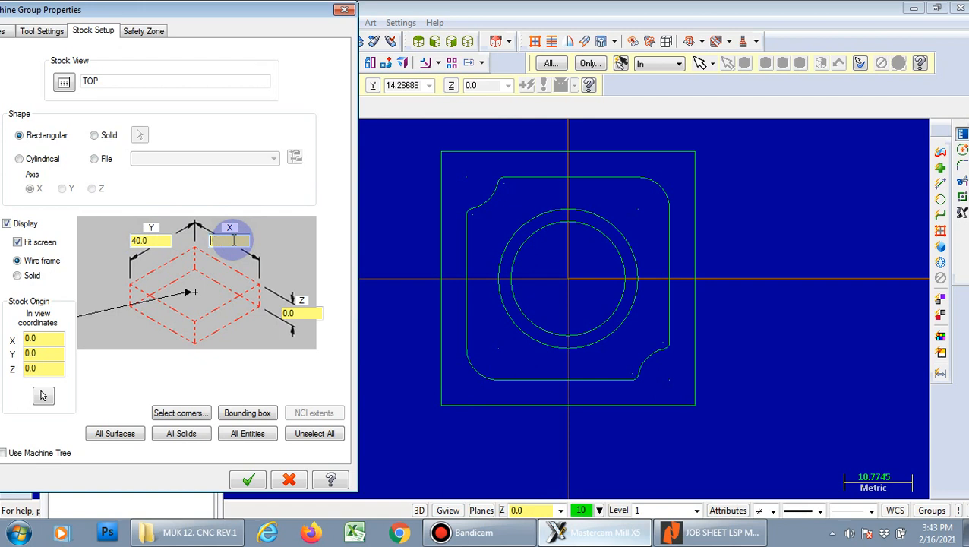
type("40")
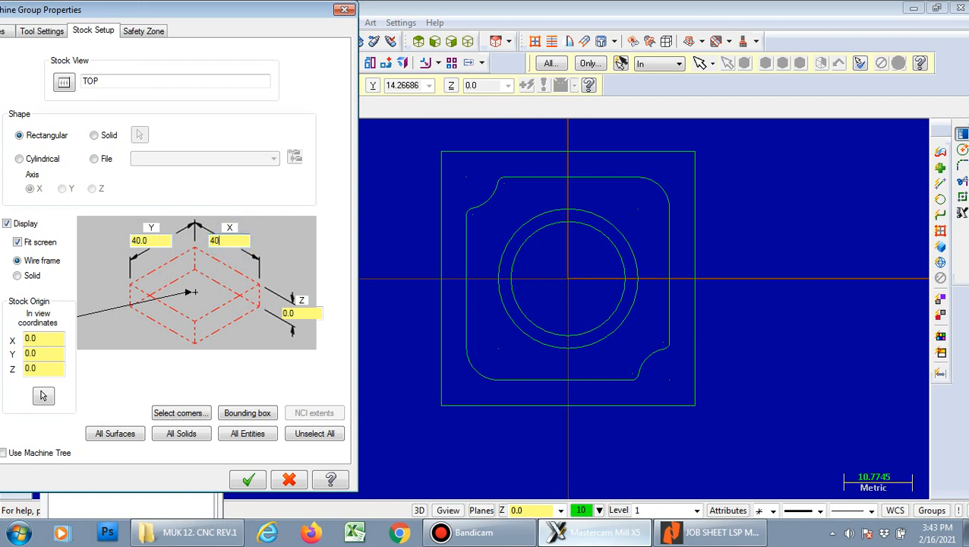
left_click(301, 312)
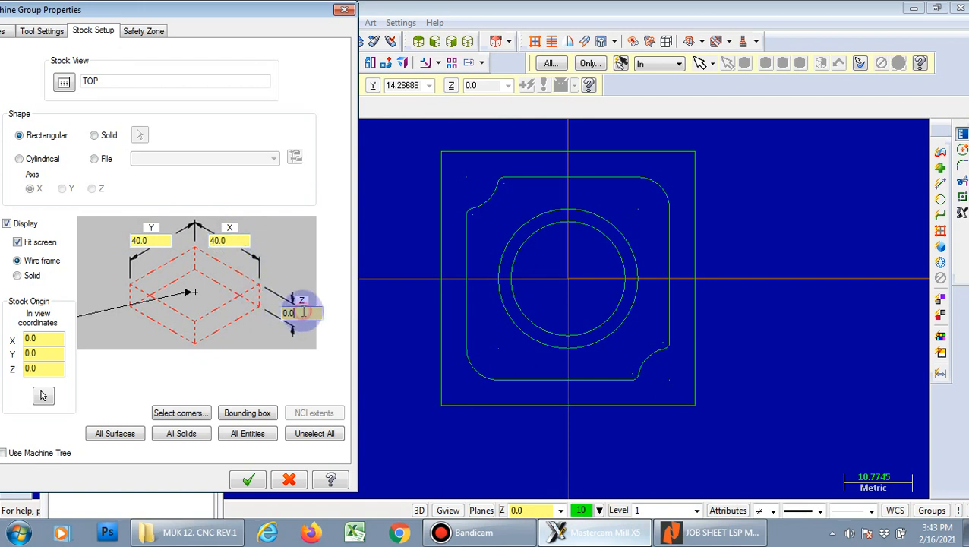
type("20")
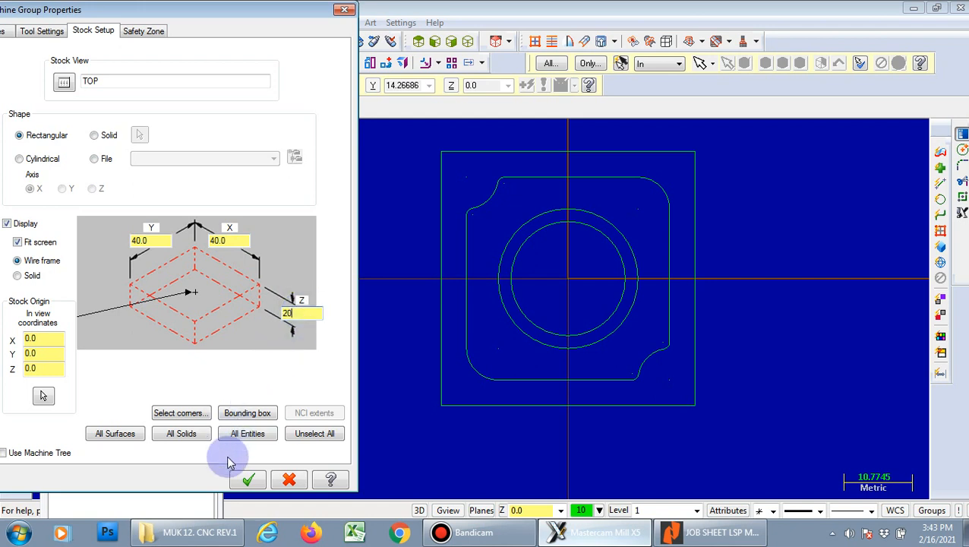
left_click(247, 479)
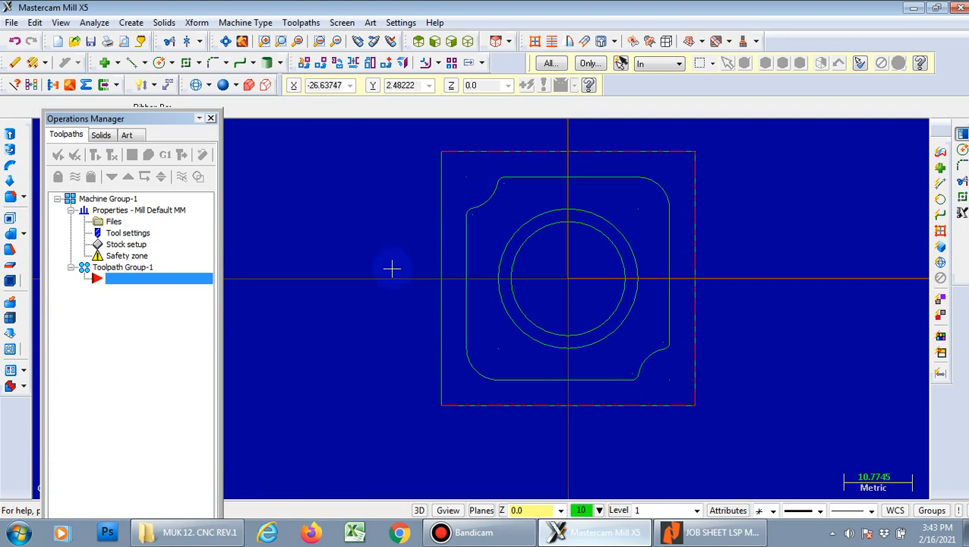
Step: Start a contour mill toolpath in Toolpath Group-1 and name the NC file UJIAN SEKOLAH
left_click(465, 42)
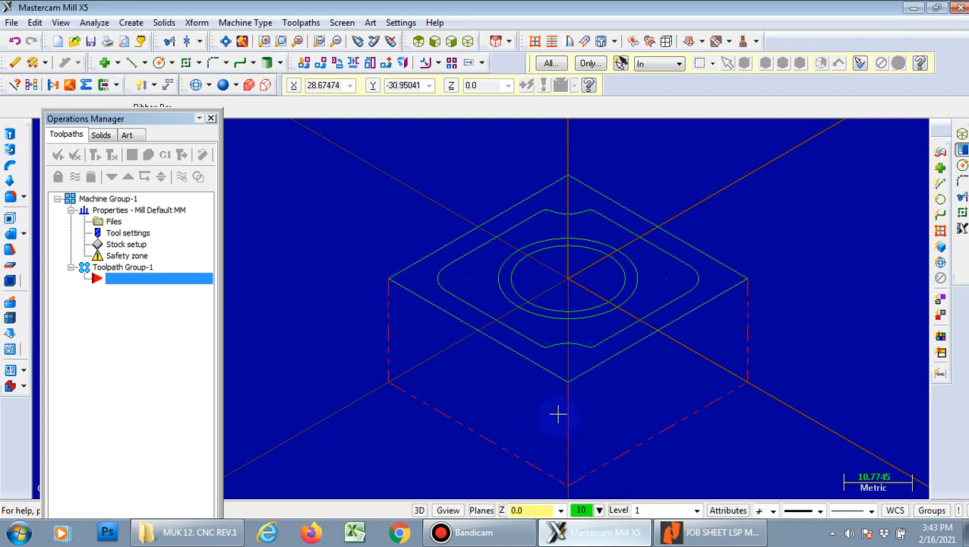
left_click(123, 279)
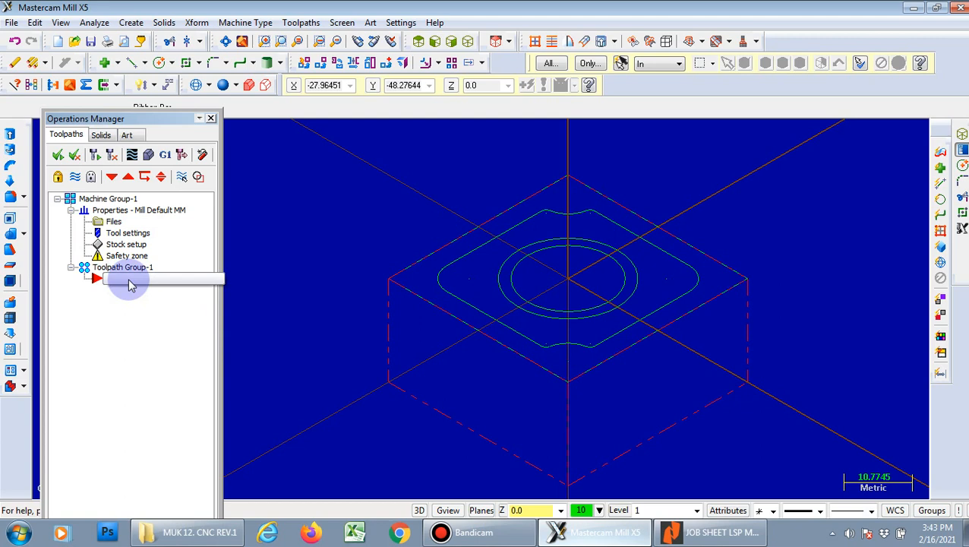
right_click(127, 280)
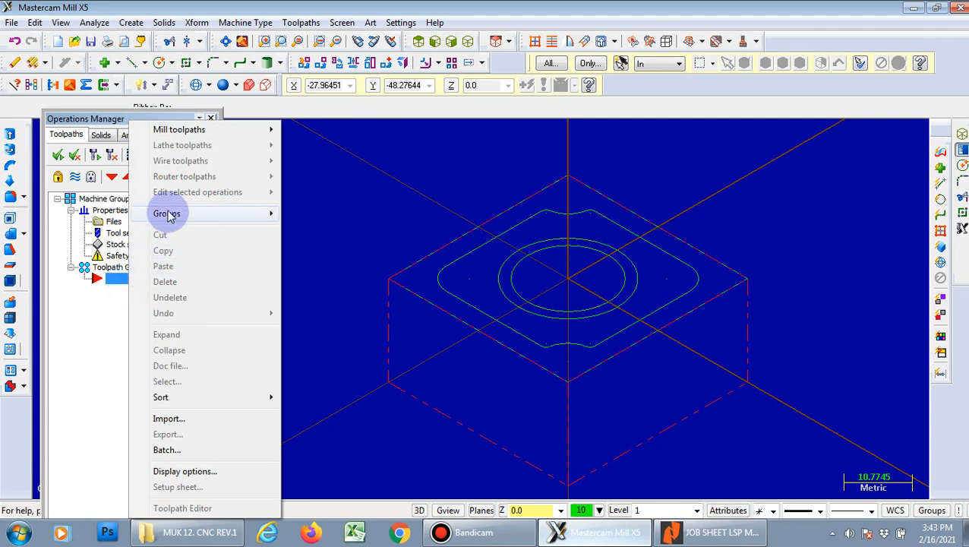
mouse_move(203, 134)
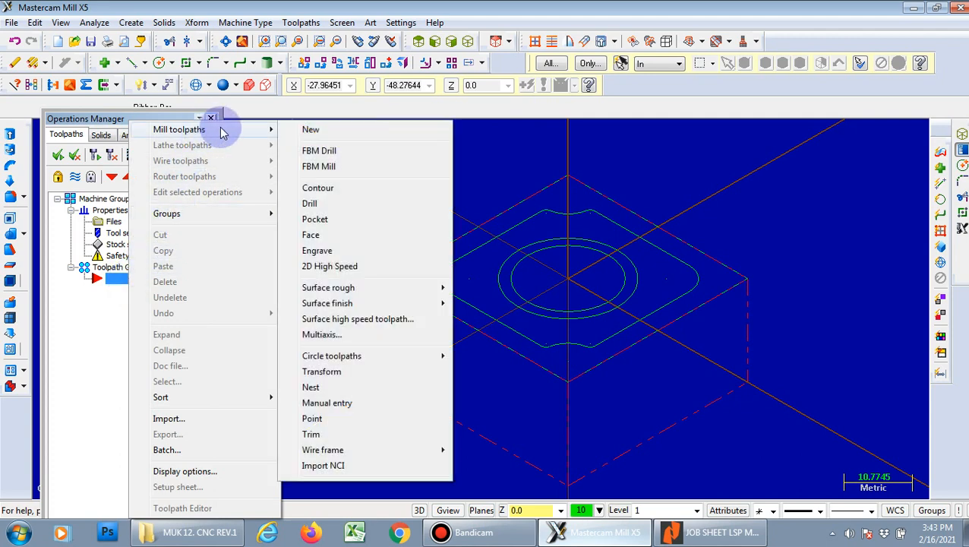
left_click(318, 187)
type("T")
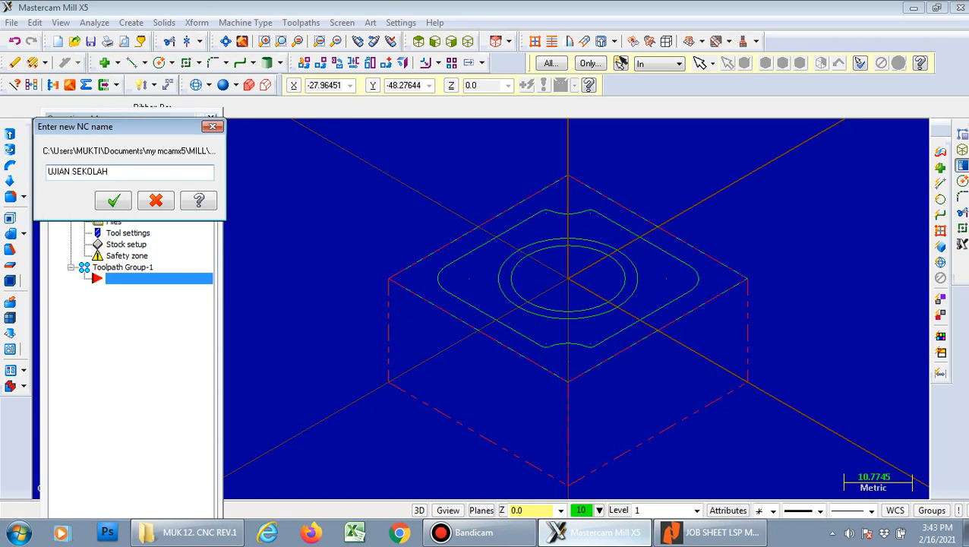
left_click(114, 202)
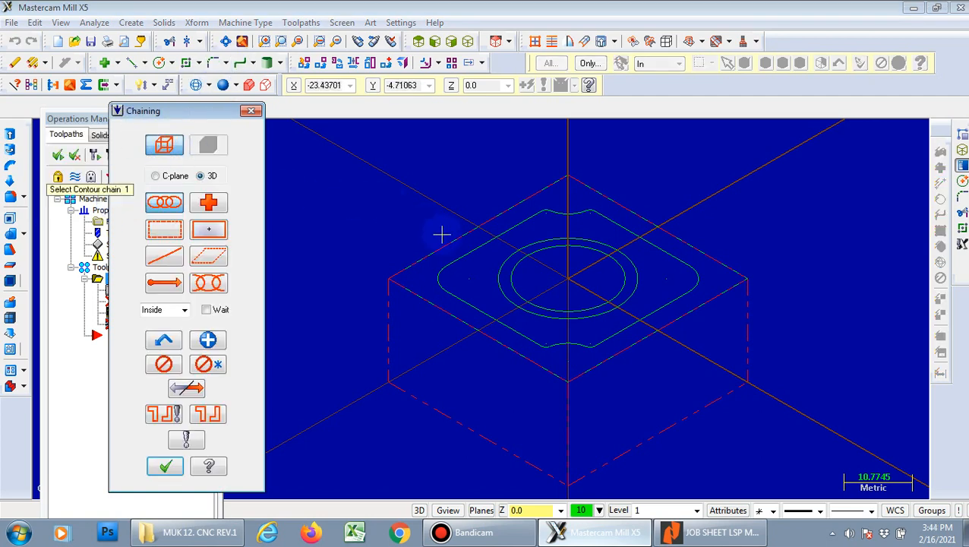
Step: Chain the inner rounded profile with the notched corners as the contour, reverse the chain direction and accept it
left_click(620, 332)
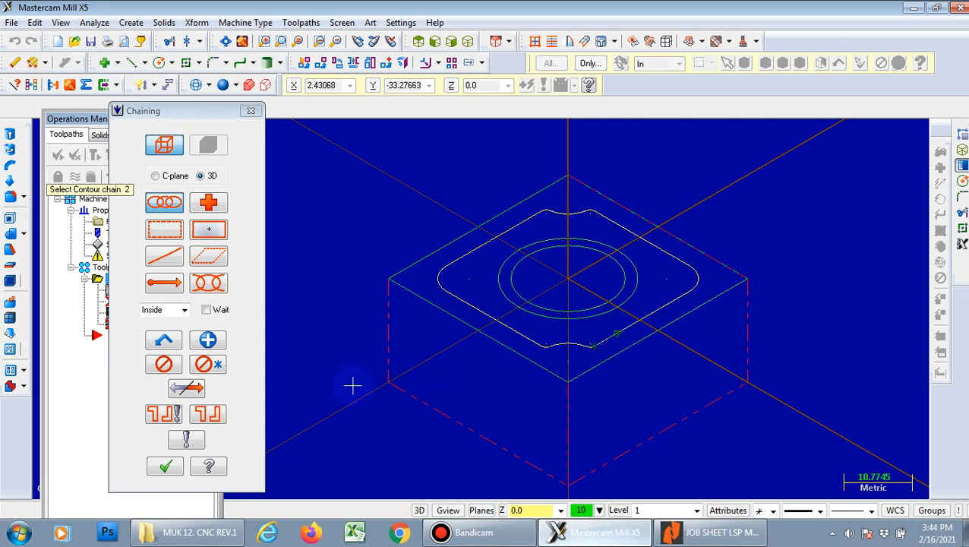
left_click(179, 389)
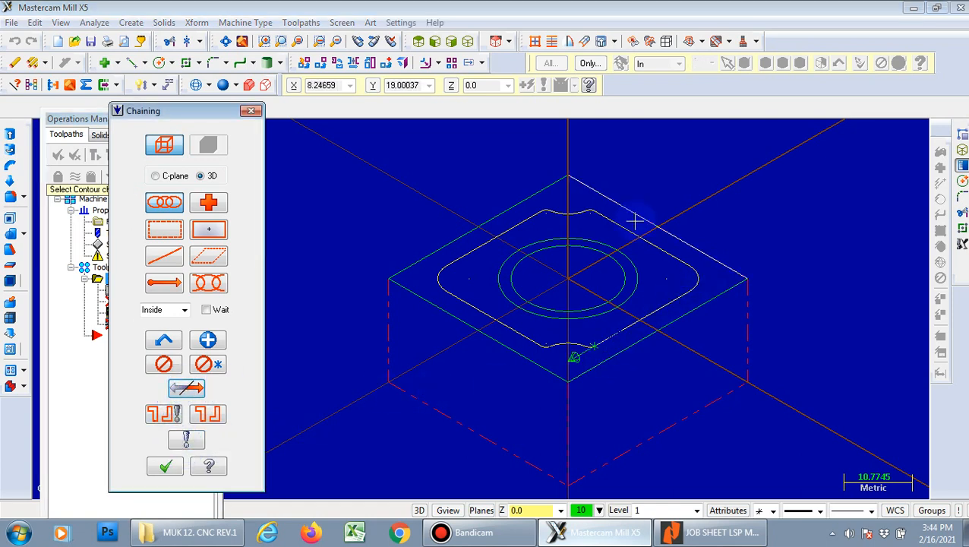
left_click(163, 465)
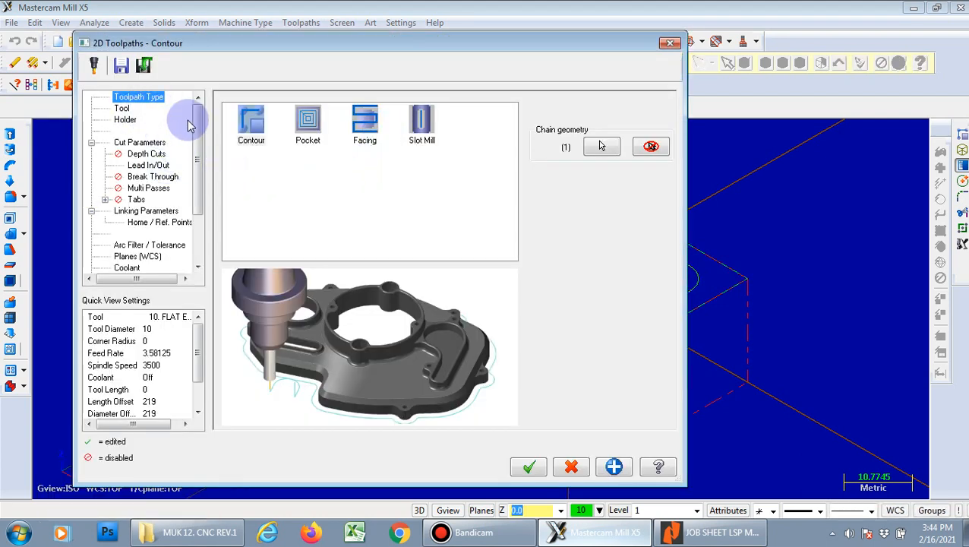
Step: Choose the 8 mm flat endmill from the MILL_MM tool library for the contour toolpath, reviewing the tool list filter
left_click(124, 109)
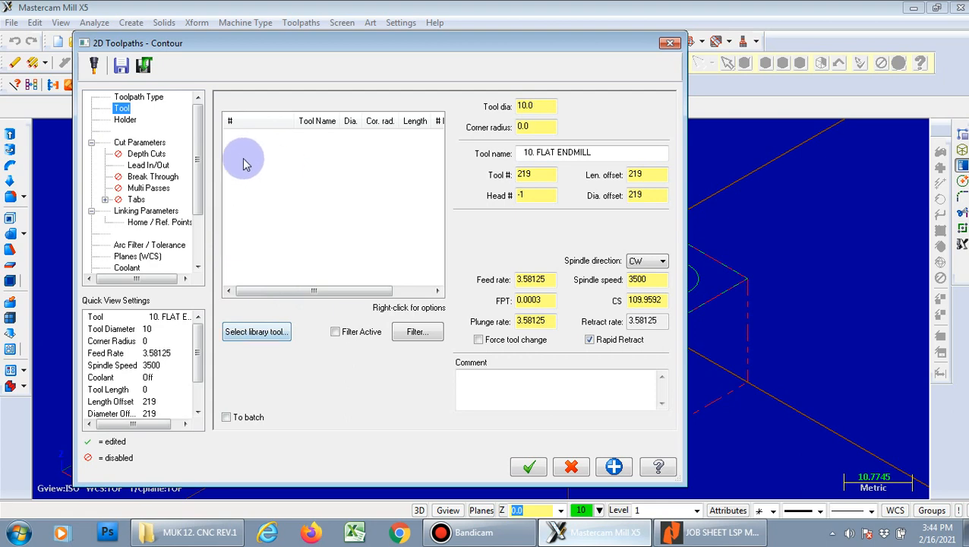
left_click(273, 333)
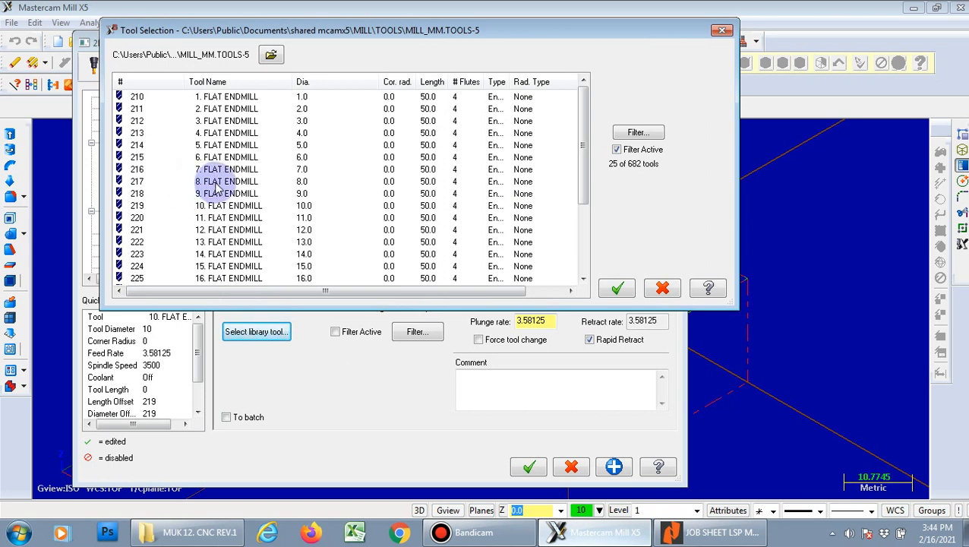
left_click(216, 182)
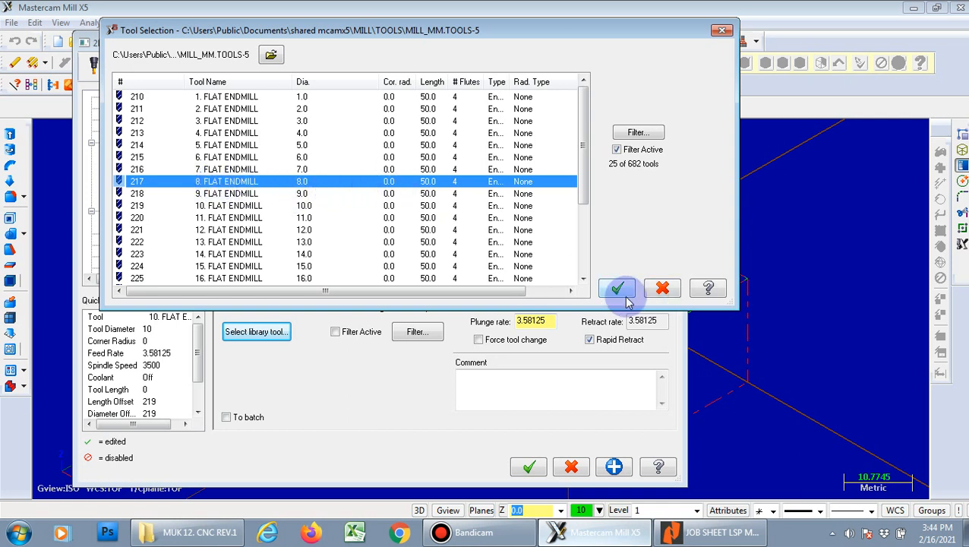
left_click(636, 133)
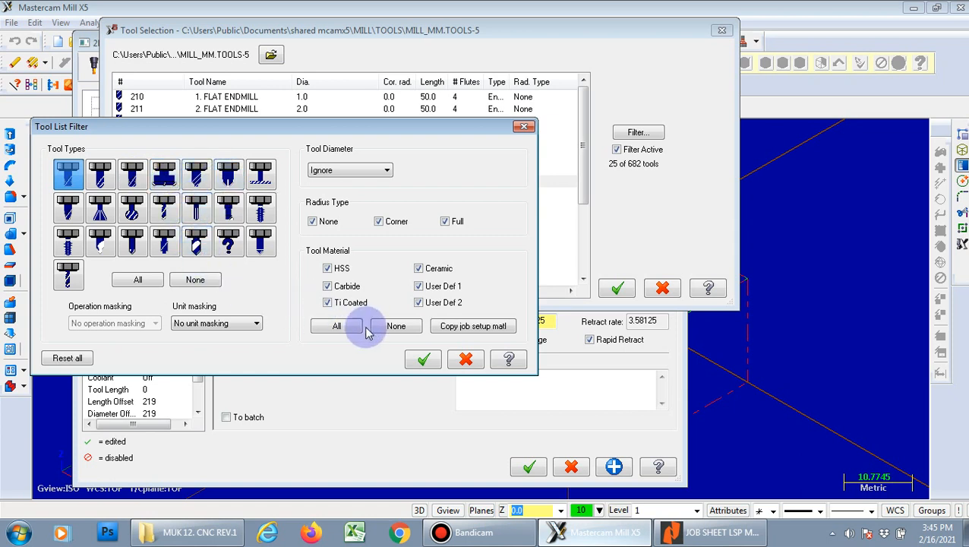
left_click(426, 361)
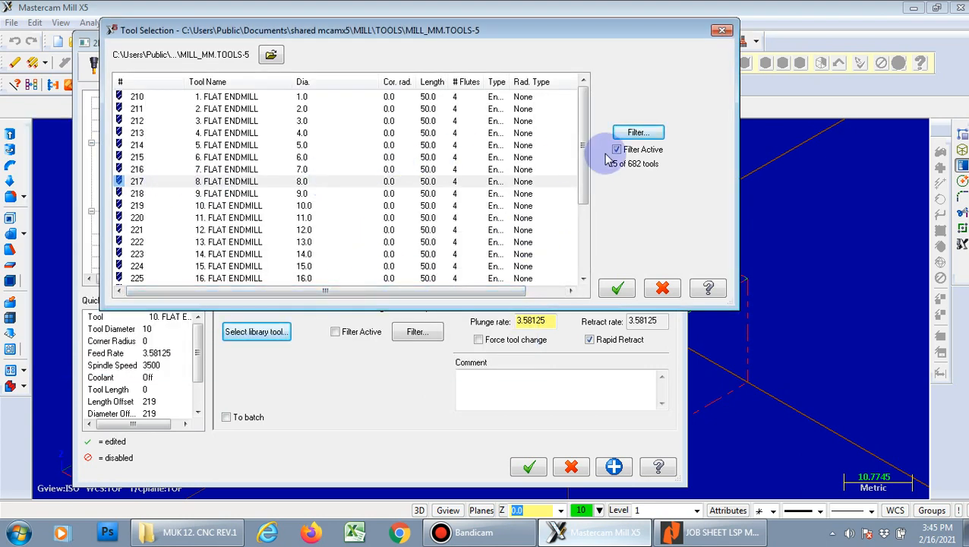
left_click(617, 289)
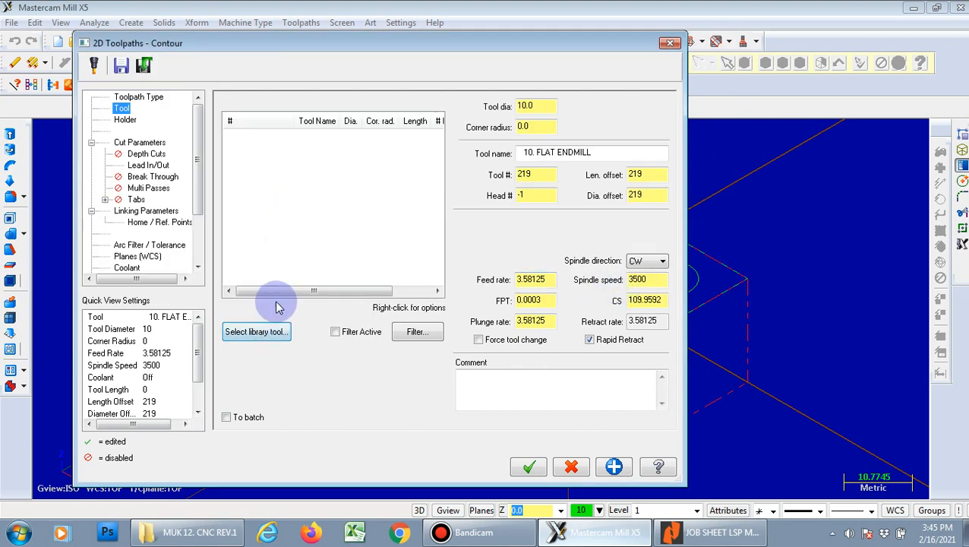
left_click(273, 334)
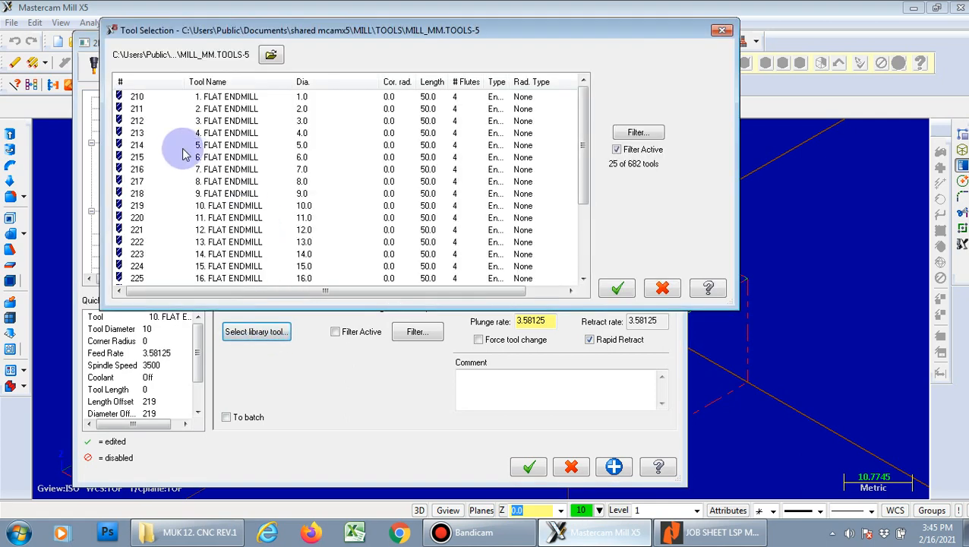
left_click(228, 181)
left_click(616, 289)
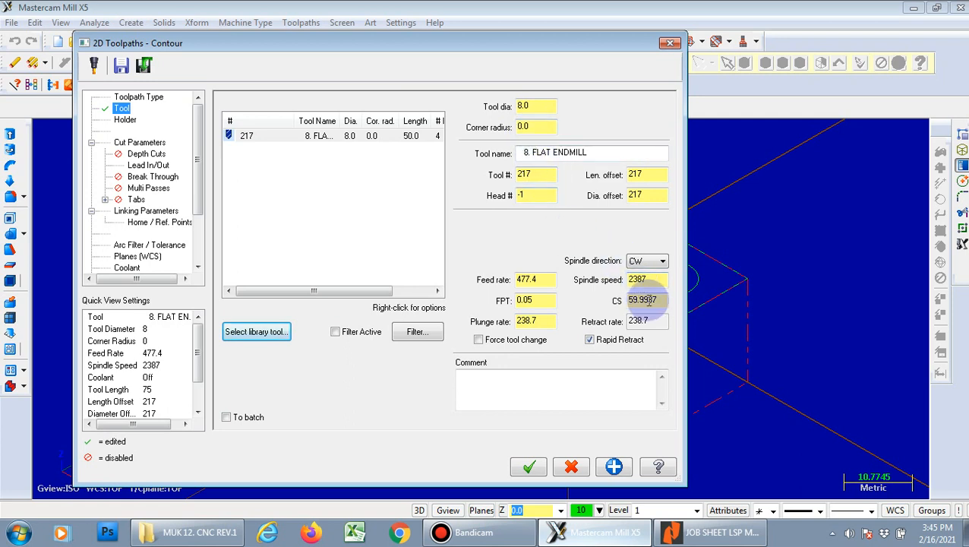
Step: Set the 8 mm flat endmill's cutting speed (CS) to 150
left_click_drag(669, 299, 607, 299)
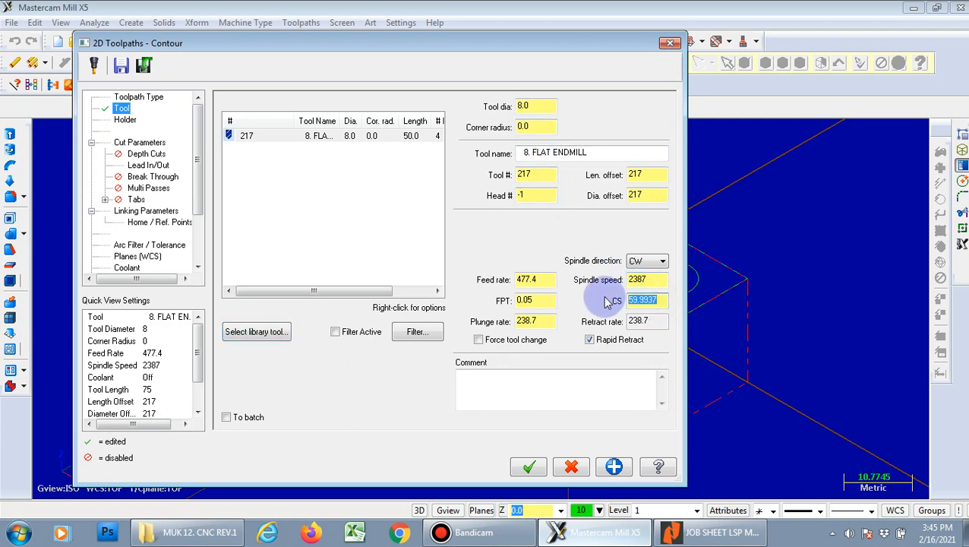
type("150")
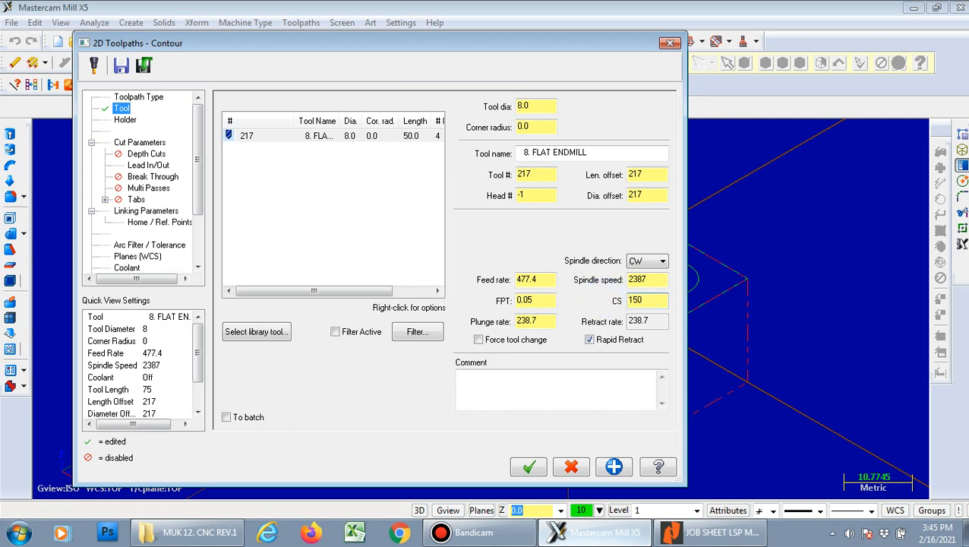
key("Return")
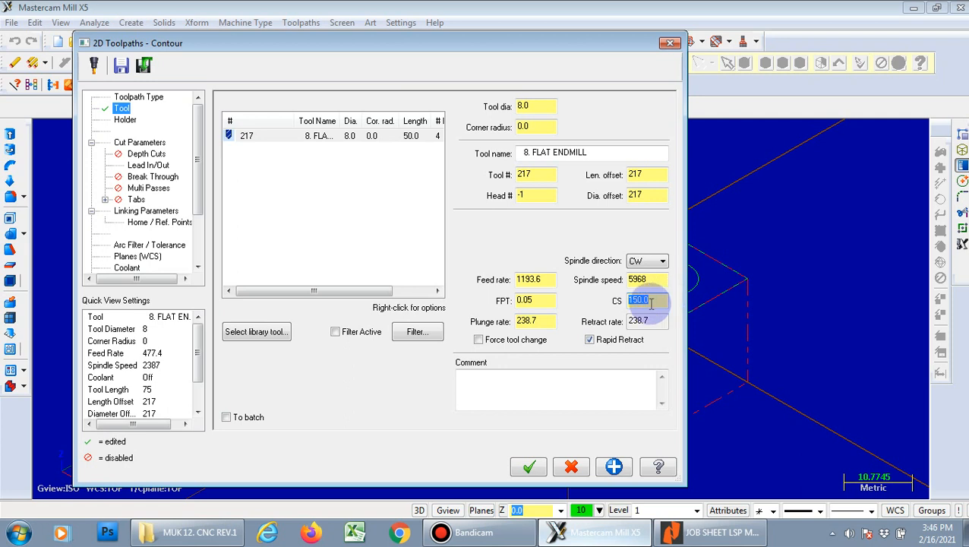
Step: Try Center as the tip compensation in the contour's cut parameters, then restore it to Tip
left_click(144, 142)
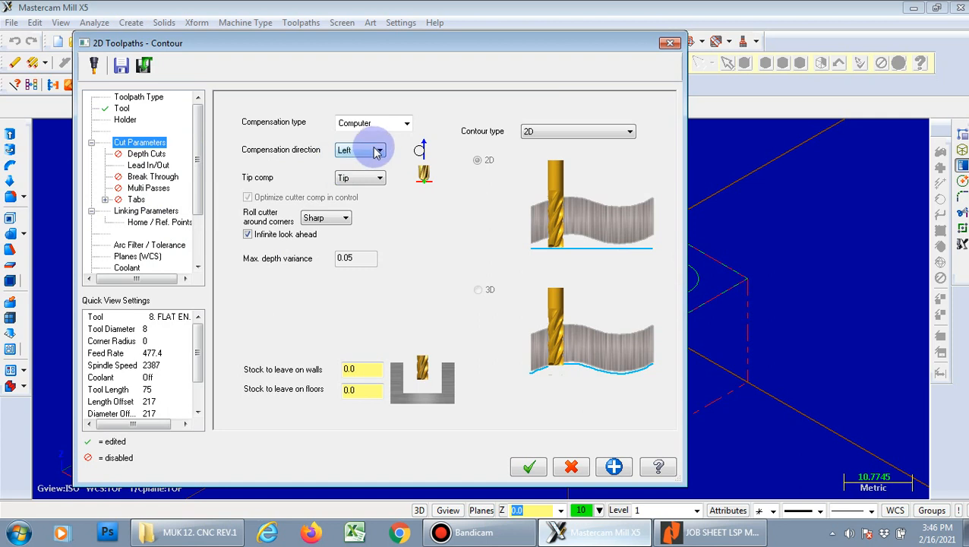
left_click(379, 179)
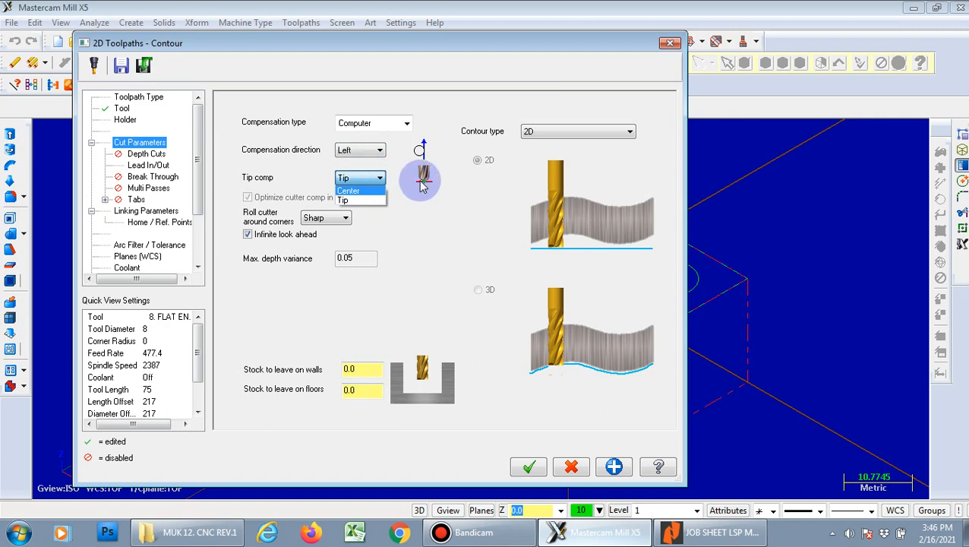
left_click(355, 191)
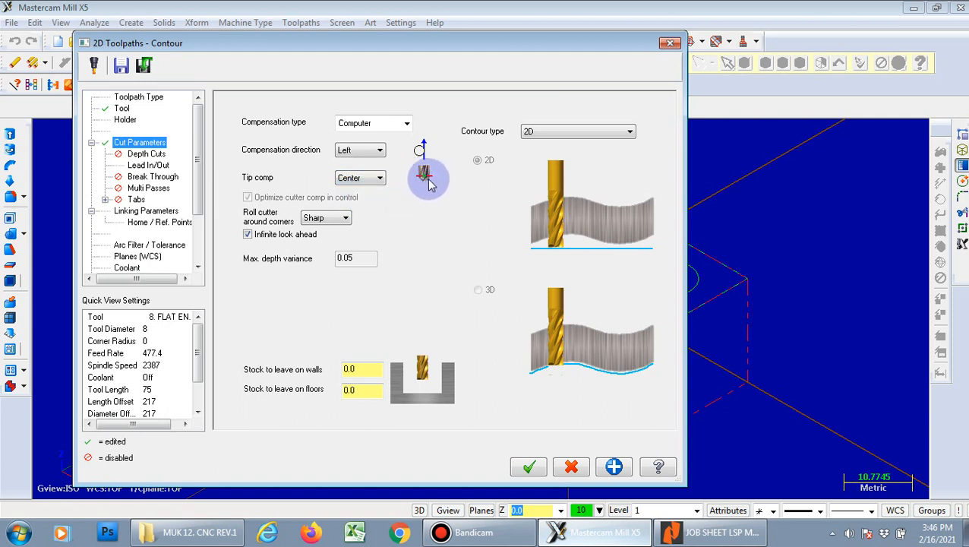
left_click(379, 178)
left_click(367, 201)
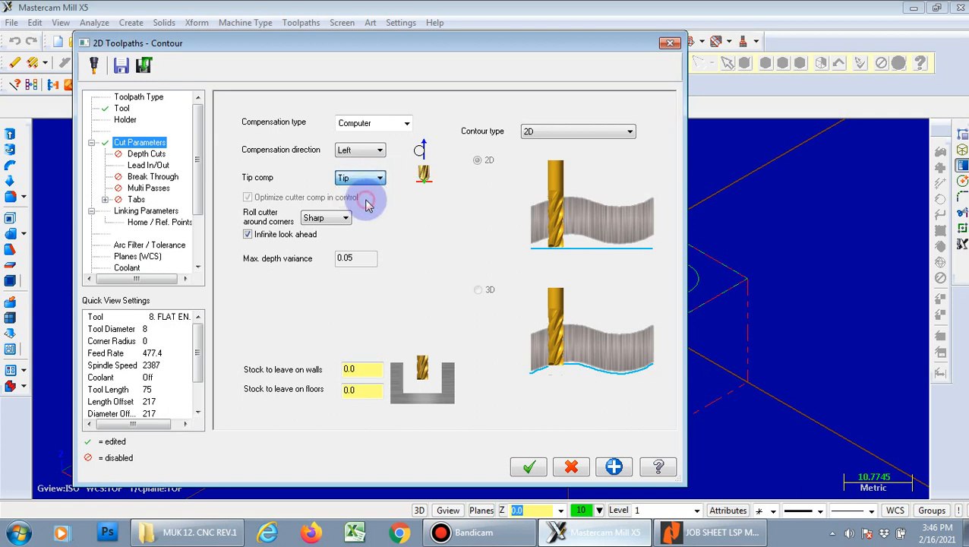
Step: Enable depth cuts with a max rough step of 2 mm, 1 finish cut and a finish step of 0.5 mm
left_click(146, 154)
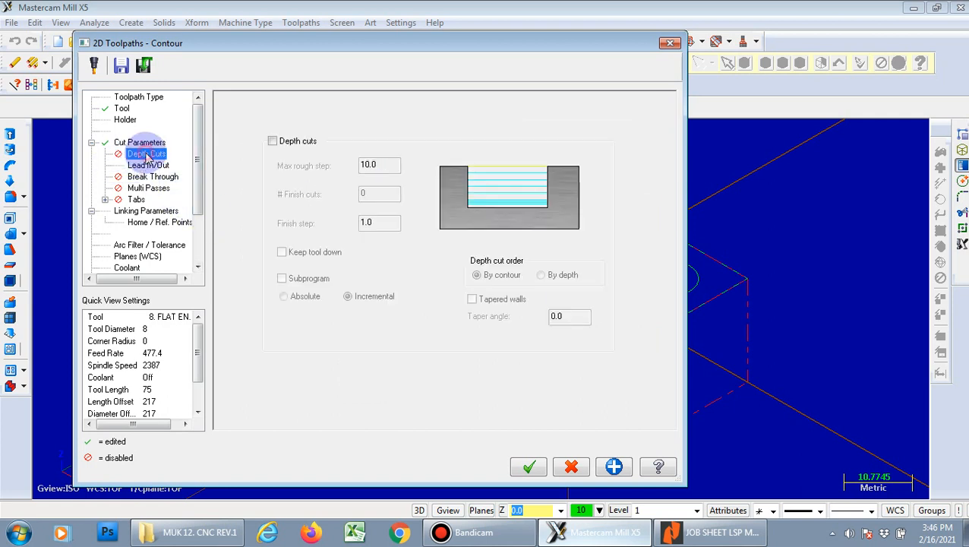
left_click(275, 143)
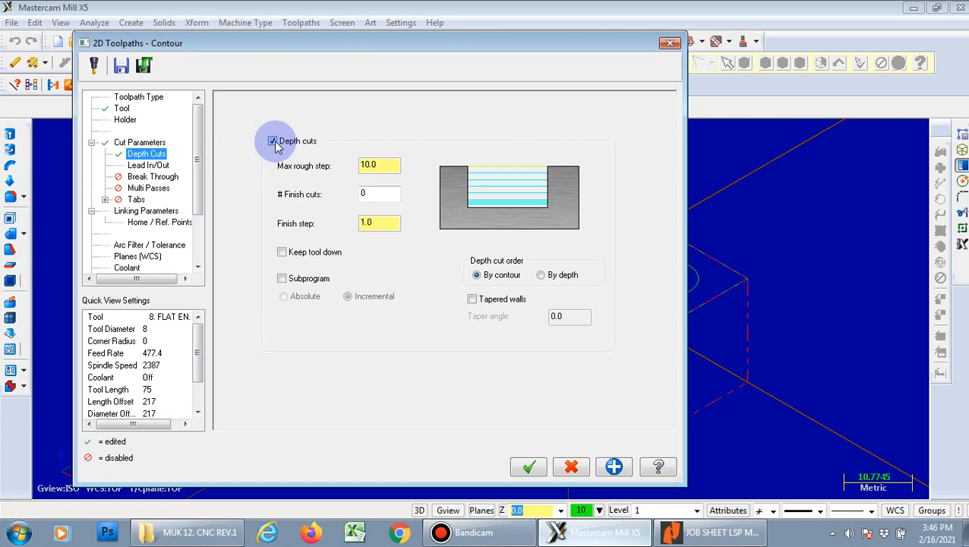
double_click(380, 165)
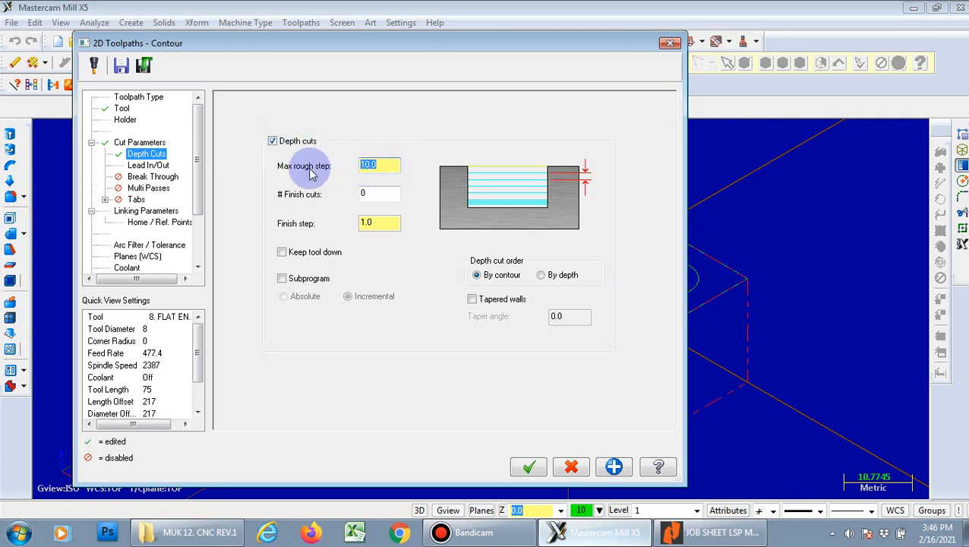
type("2")
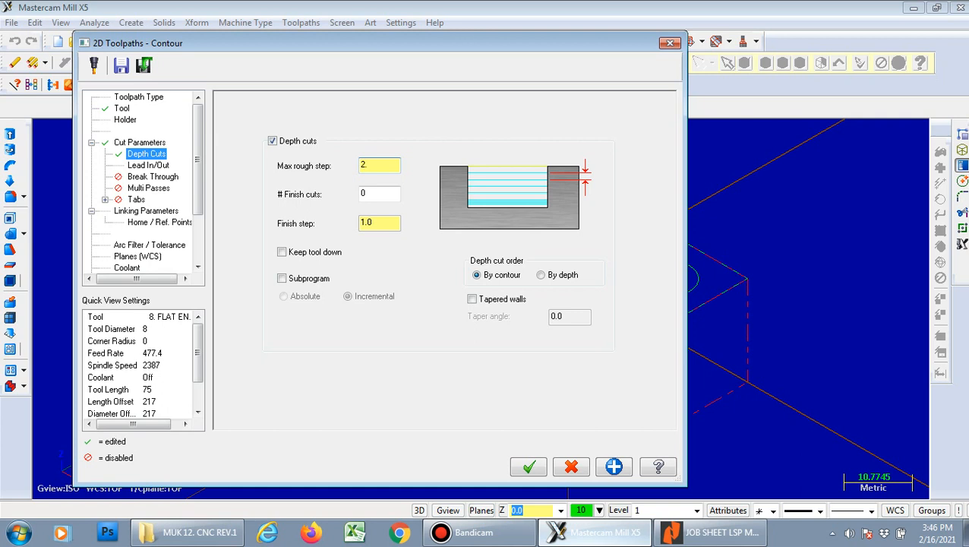
type(".")
left_click(360, 193)
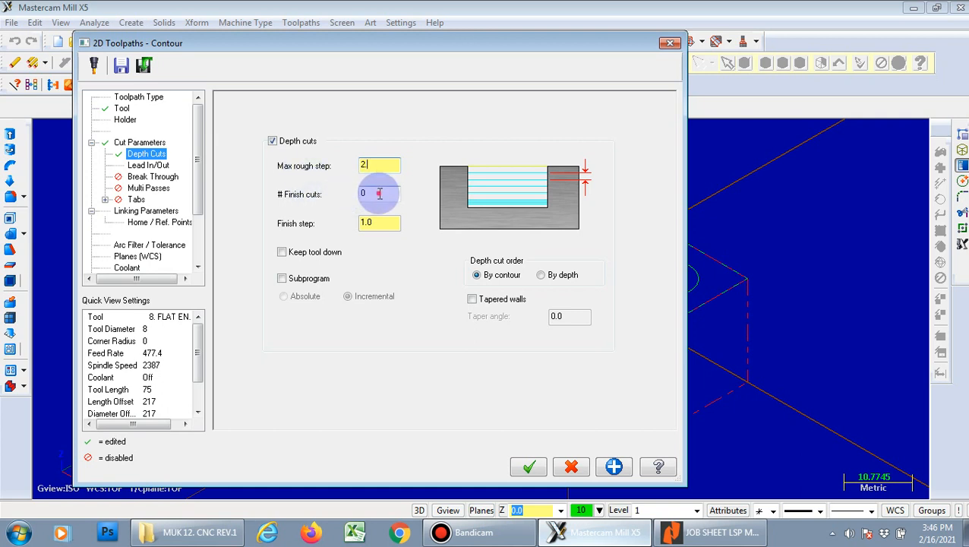
type("1")
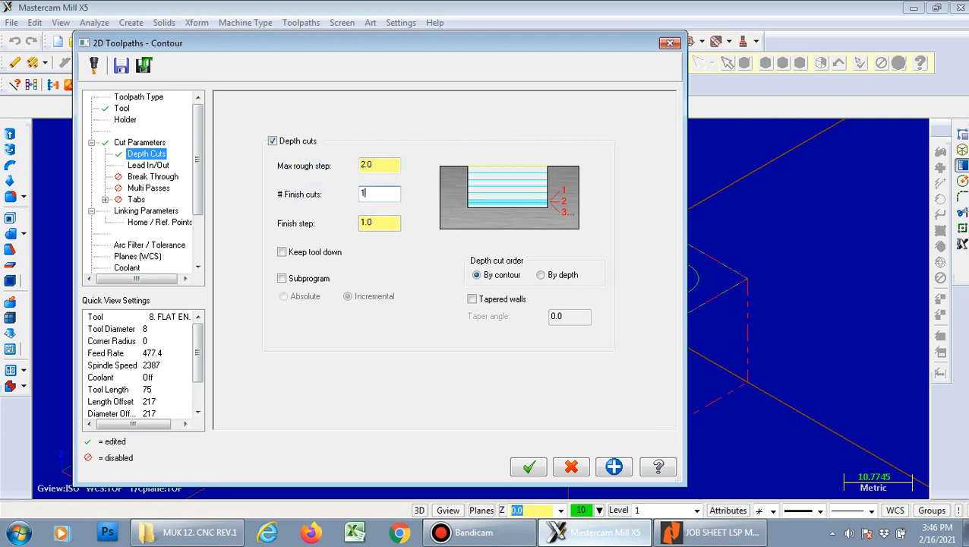
left_click_drag(391, 225, 339, 226)
type("0")
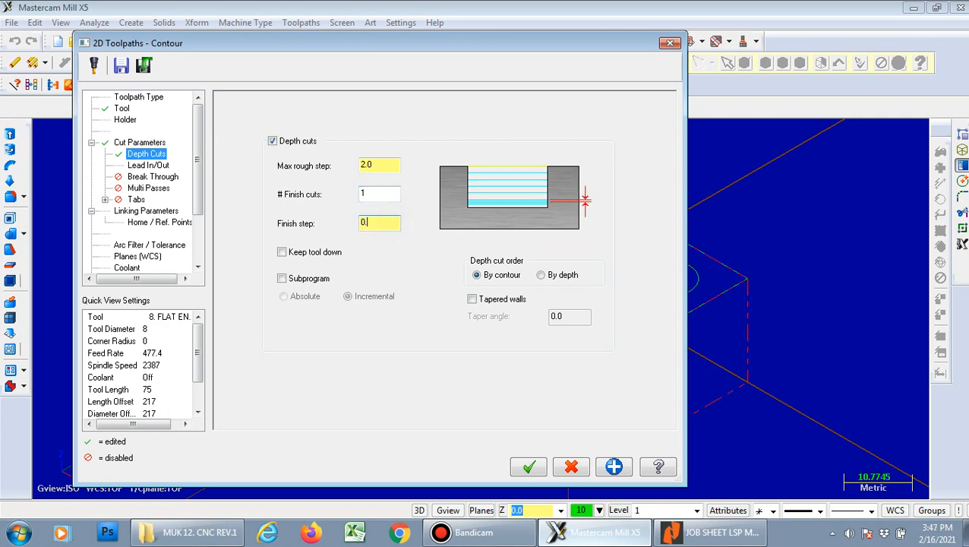
type(".5")
left_click(360, 227)
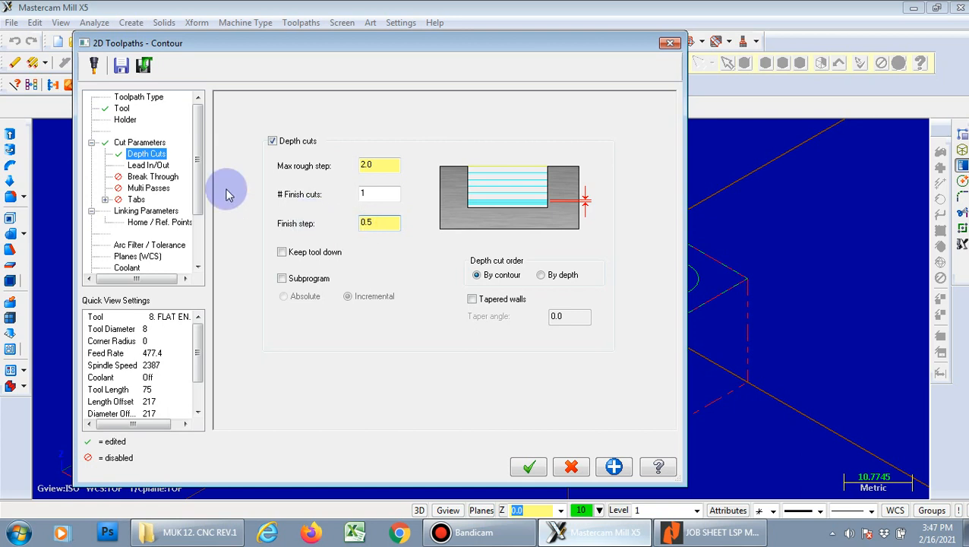
Step: Set both the entry and exit line lengths of the contour's lead in/out to 50%
left_click(160, 167)
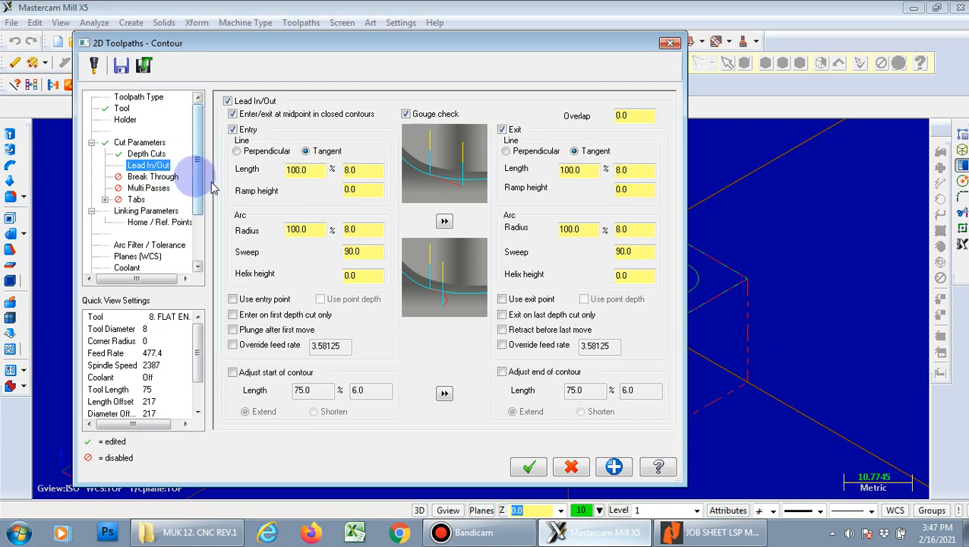
double_click(303, 170)
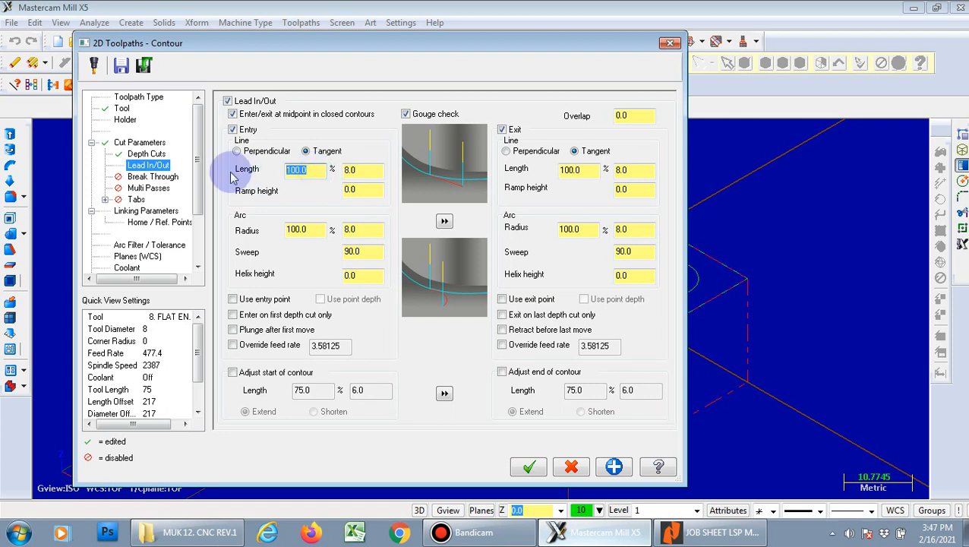
type("50")
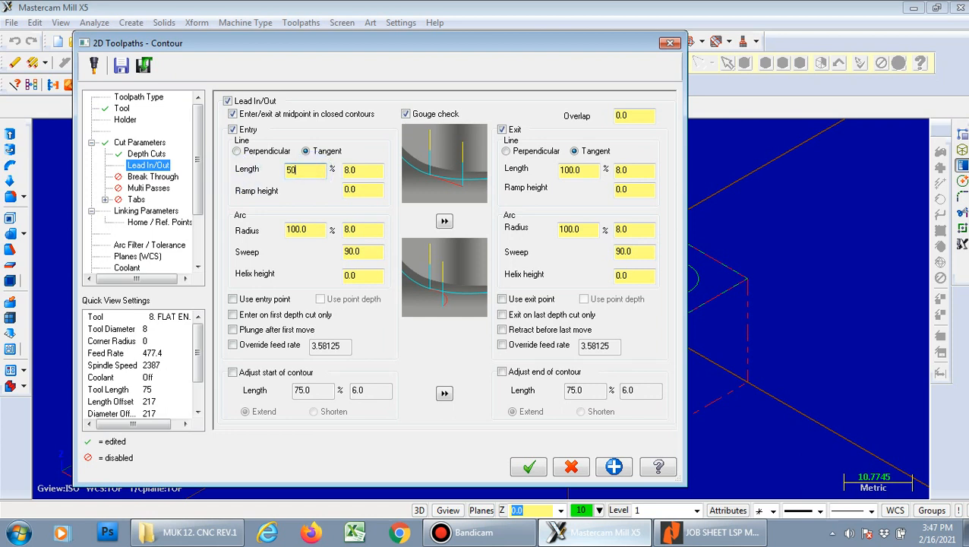
double_click(585, 170)
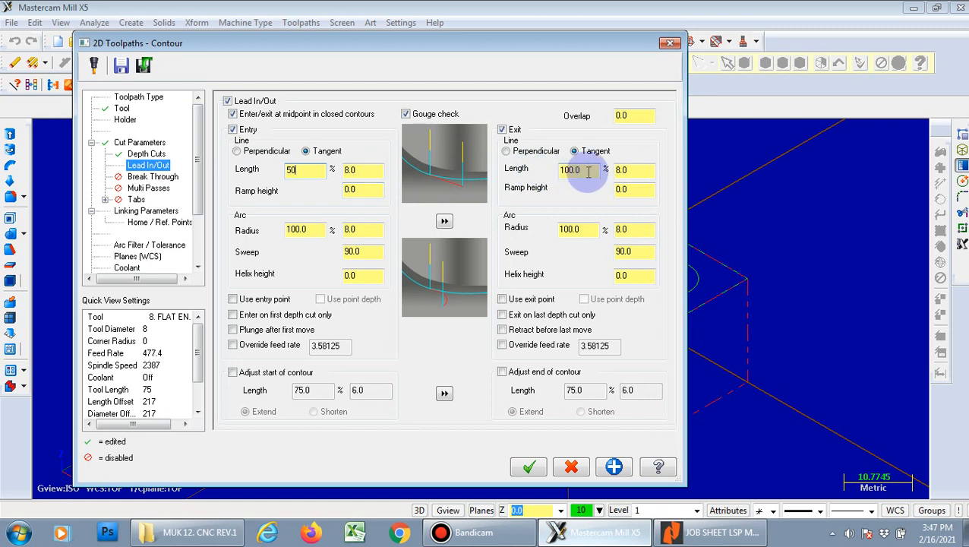
type("50")
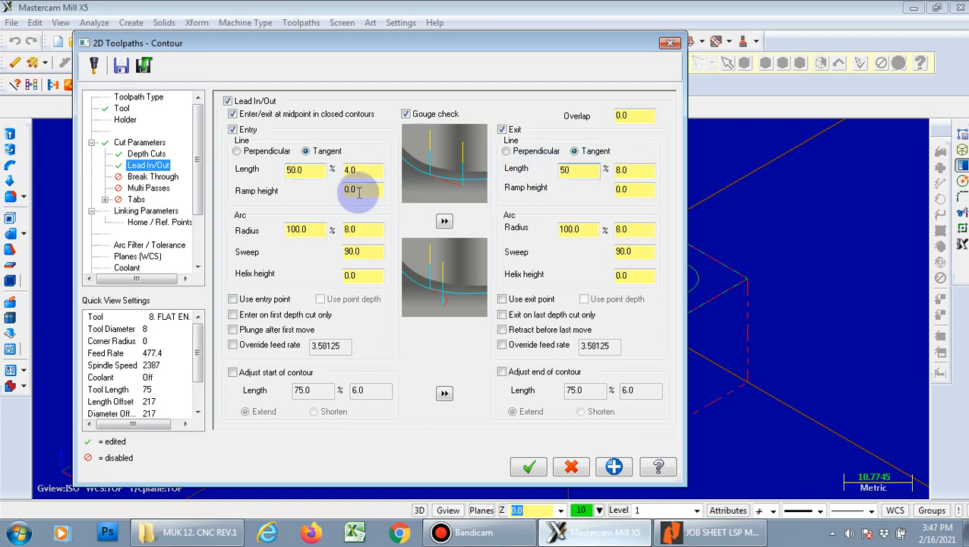
Step: Enable multi passes for the contour with 2 rough passes spaced 3 mm apart and 1 finish pass
left_click(164, 187)
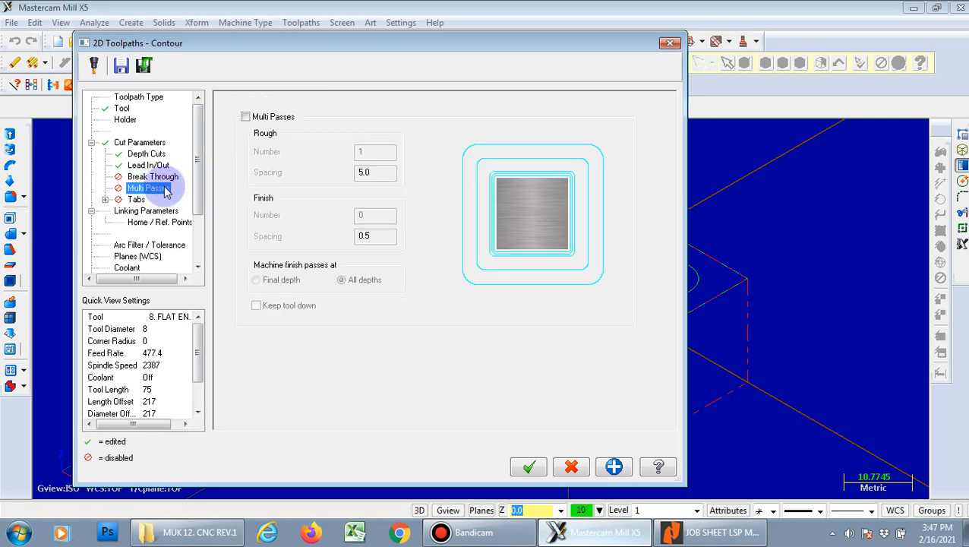
left_click(246, 118)
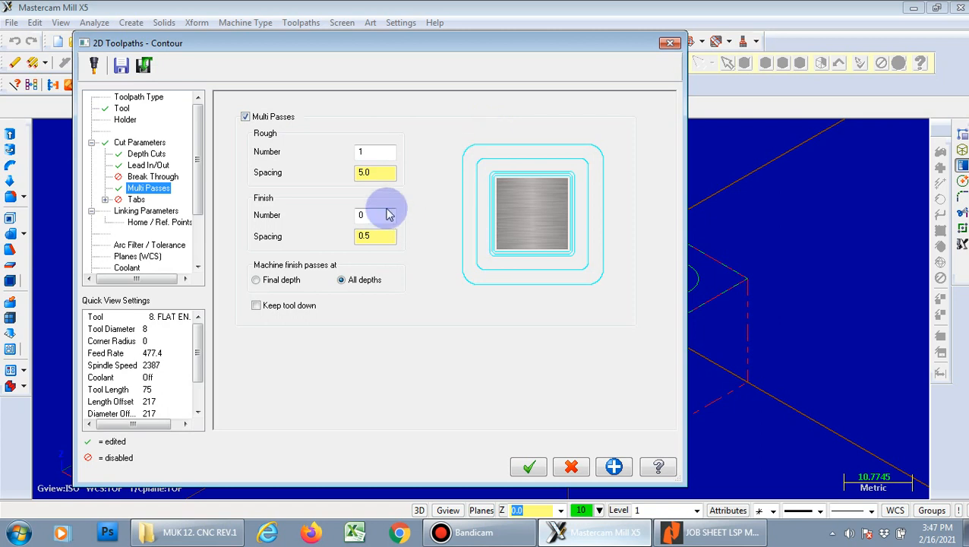
left_click_drag(388, 156, 341, 153)
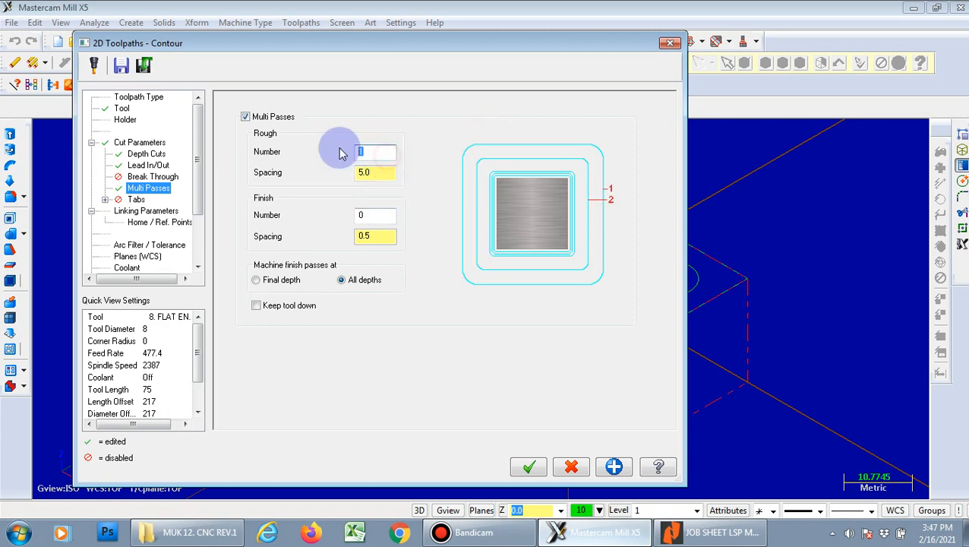
type("2")
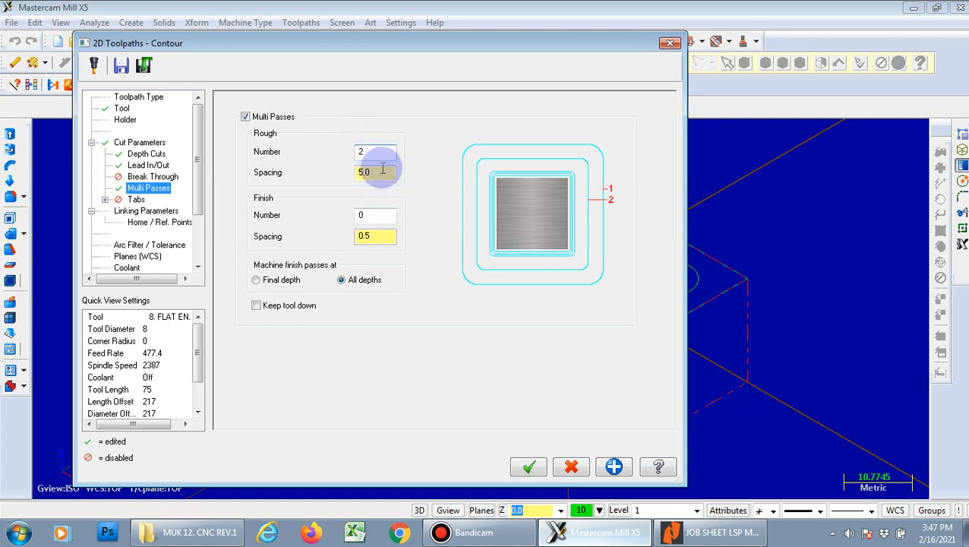
left_click_drag(386, 171, 302, 182)
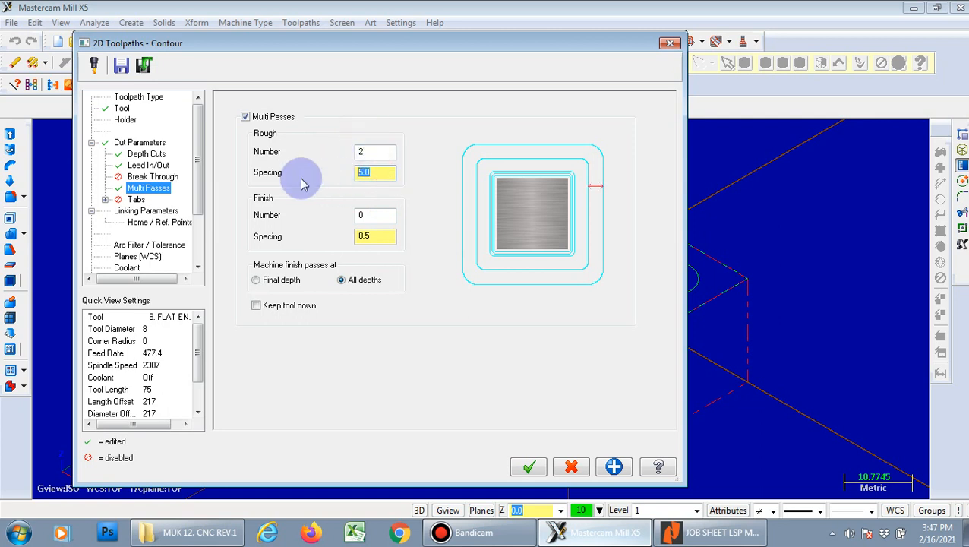
type("3")
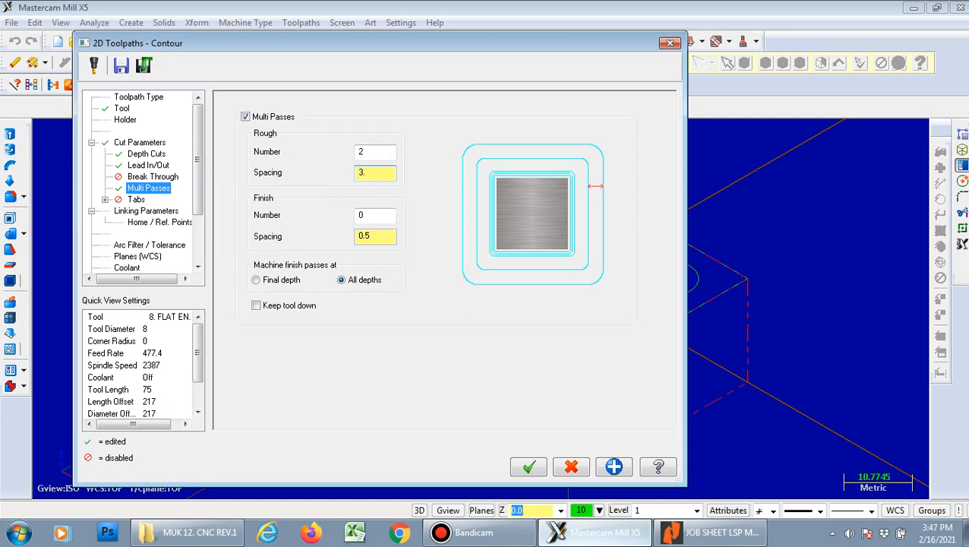
left_click(360, 215)
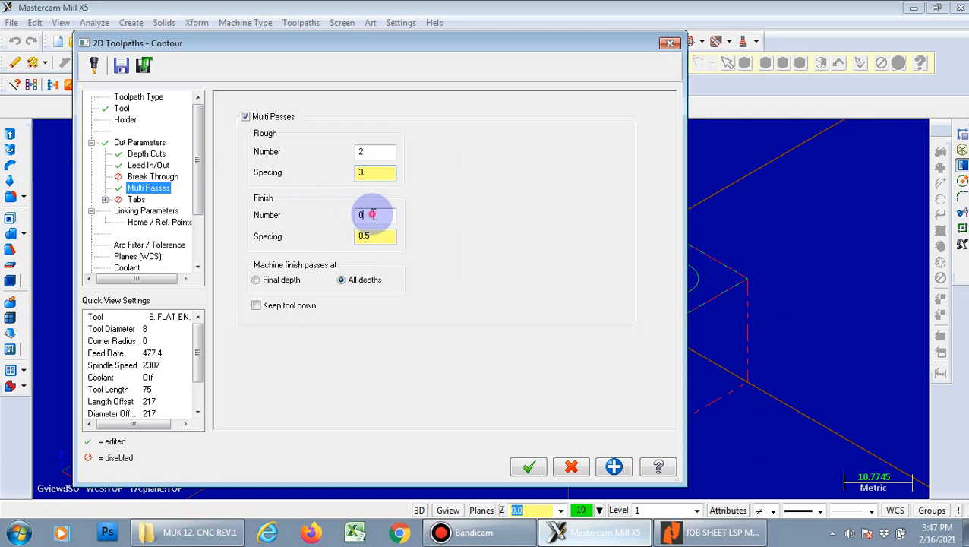
type("1")
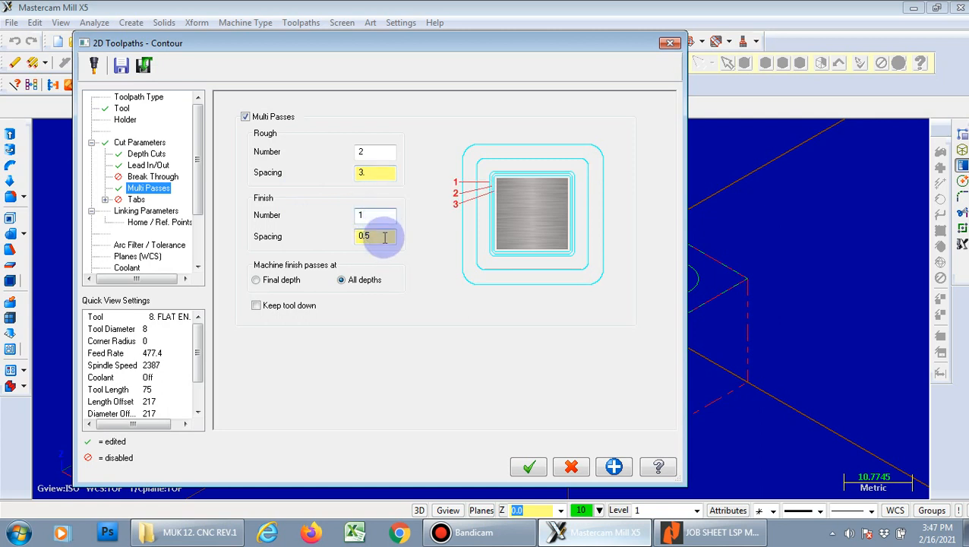
Step: Set the contour's retract, feed plane and depth linking parameters to Absolute
left_click(138, 212)
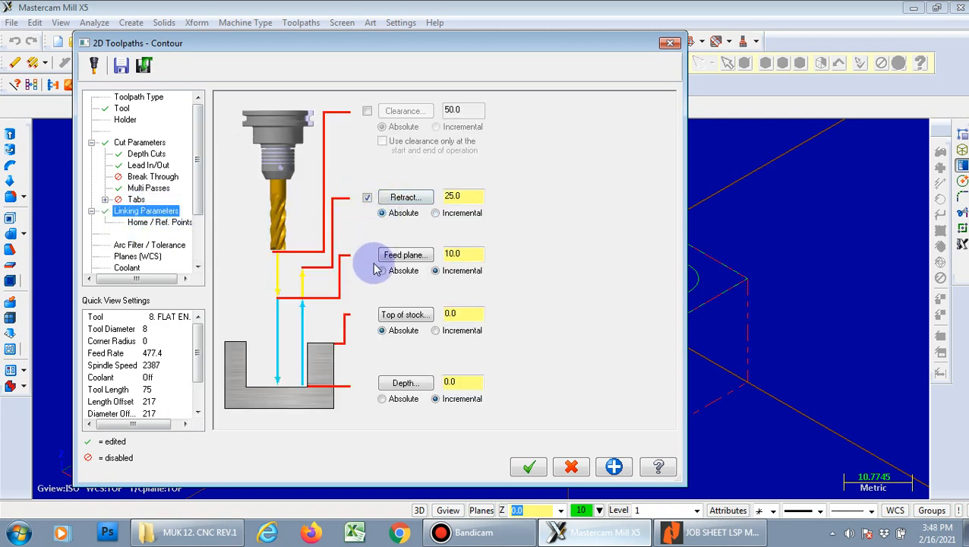
left_click(382, 212)
left_click(471, 195)
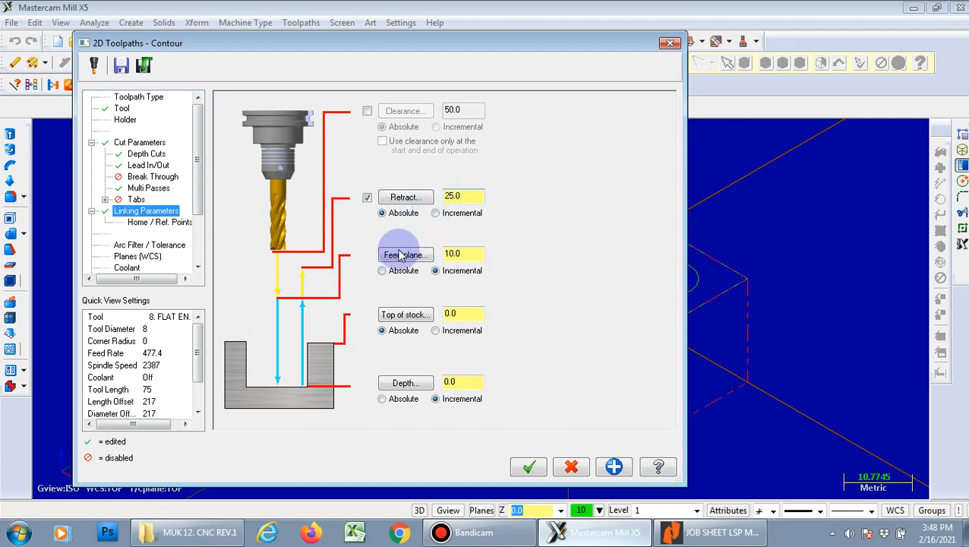
left_click(383, 271)
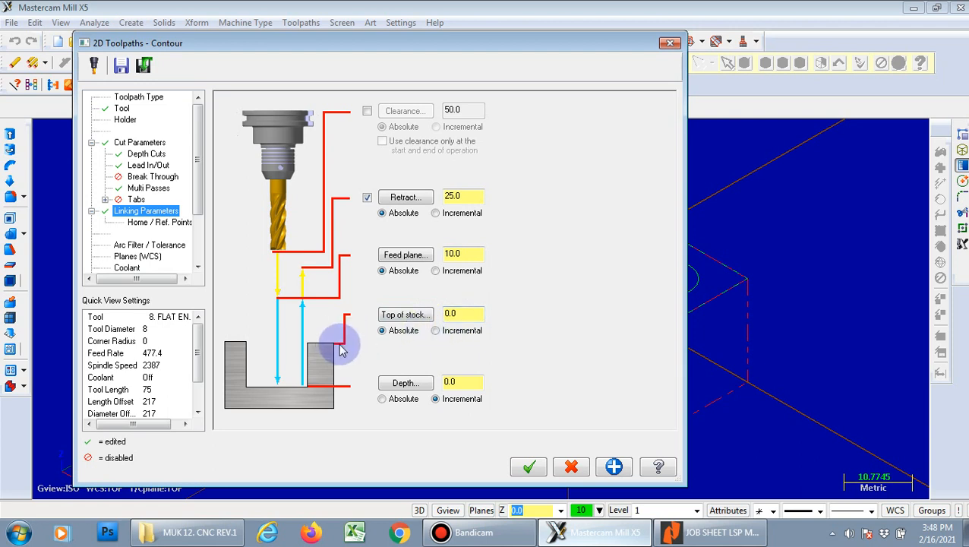
left_click(382, 400)
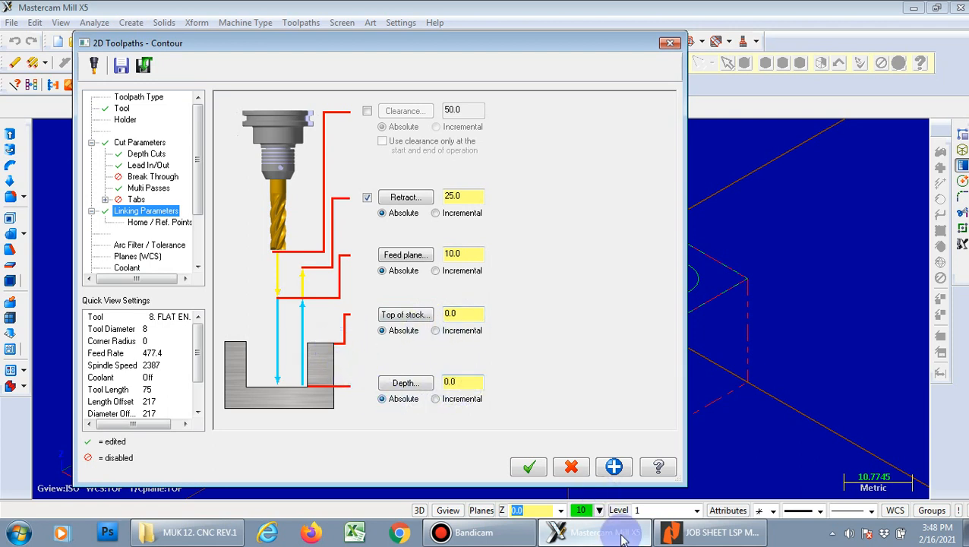
Step: Check the outer step's height on the job sheet, set the contour's depth to -5 and generate the toolpath
left_click(714, 532)
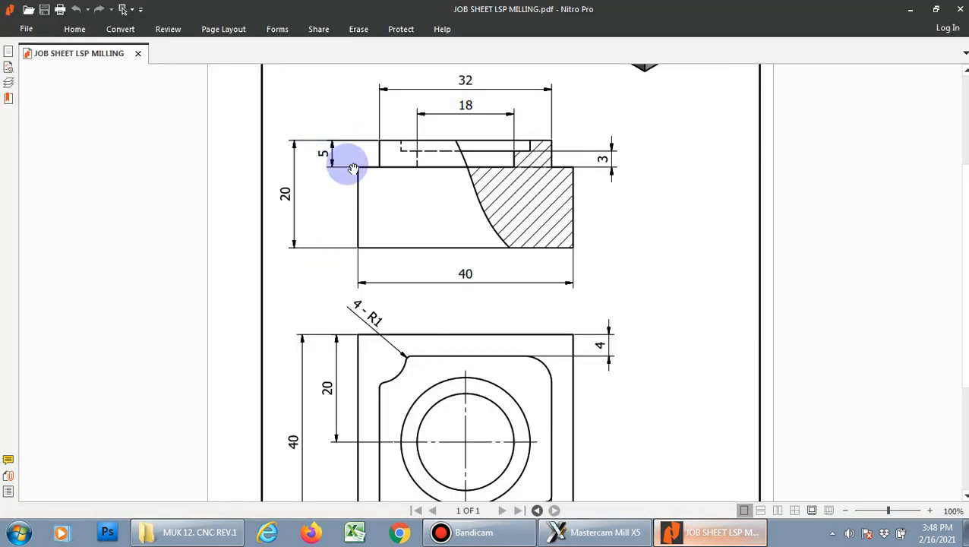
left_click(599, 533)
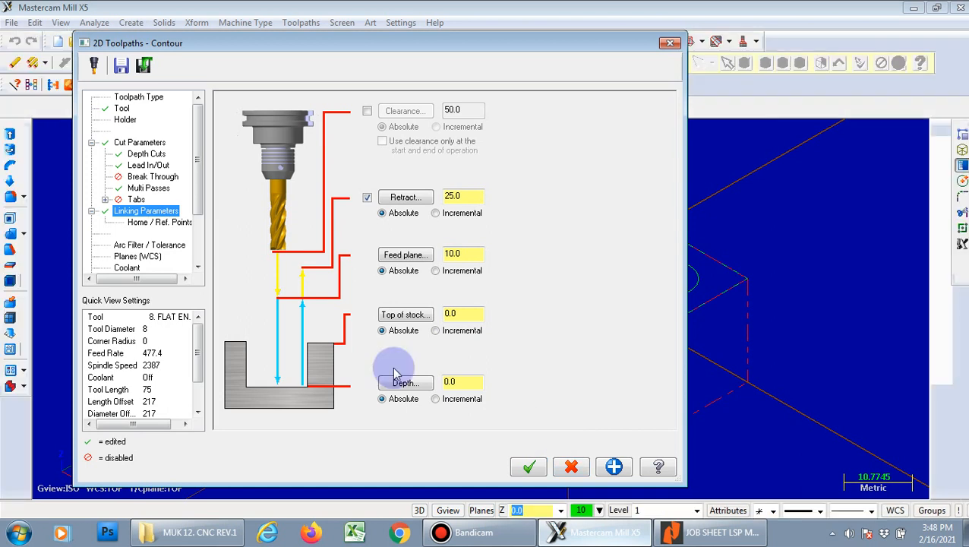
left_click_drag(473, 384, 399, 381)
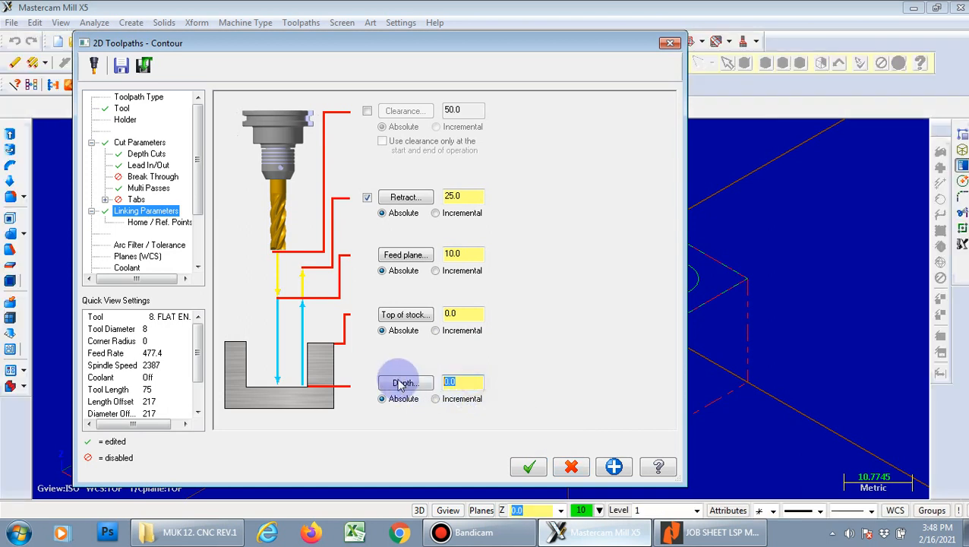
type("-")
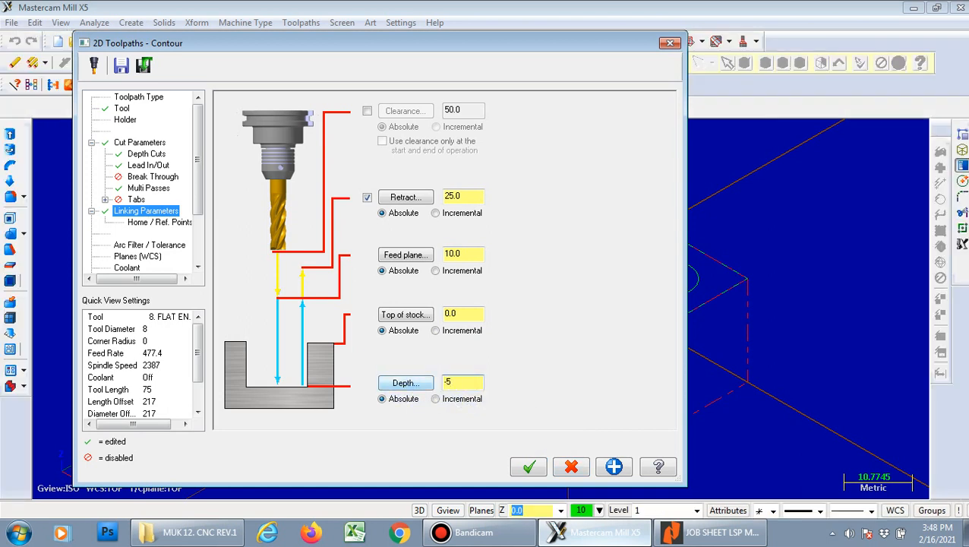
type("5")
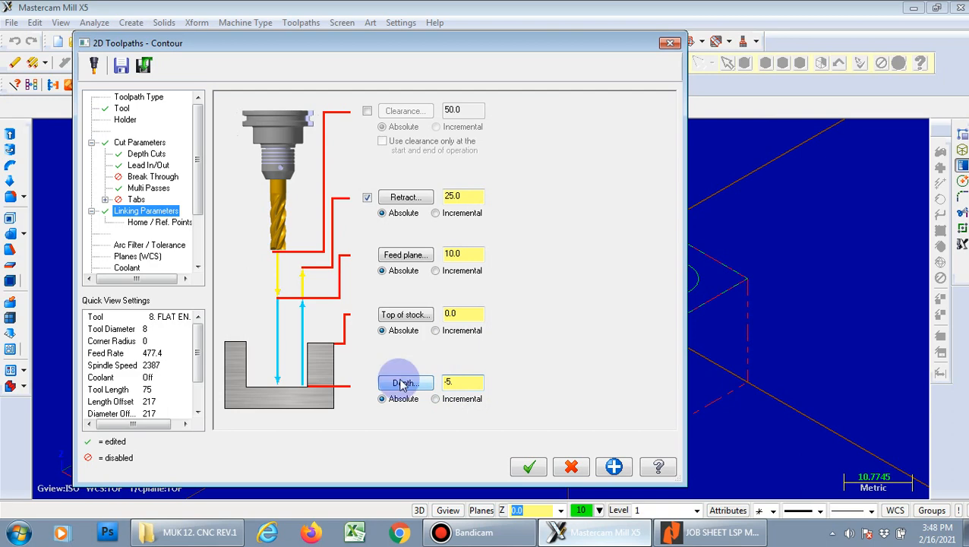
left_click(528, 466)
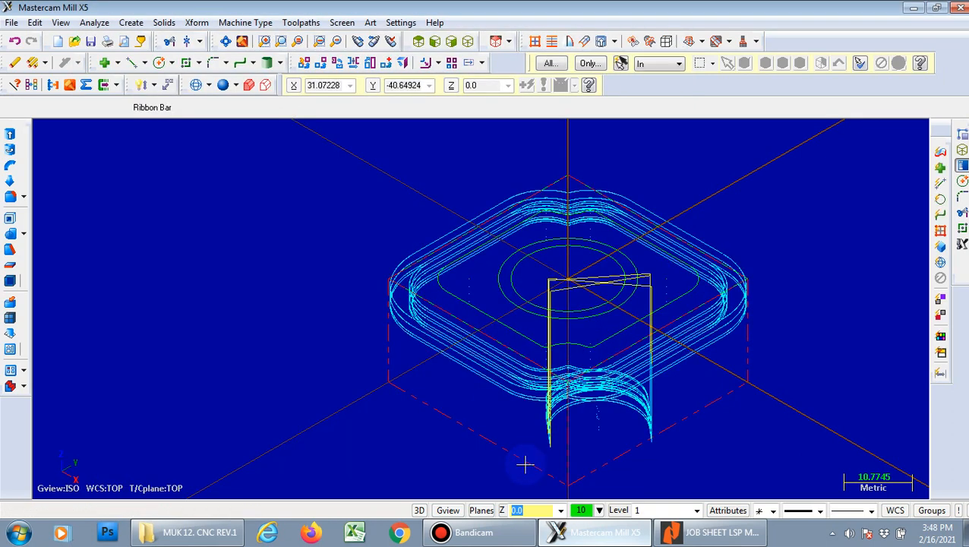
Step: Show the Operations Manager to access the contour operation
middle_click_drag(479, 390, 488, 418)
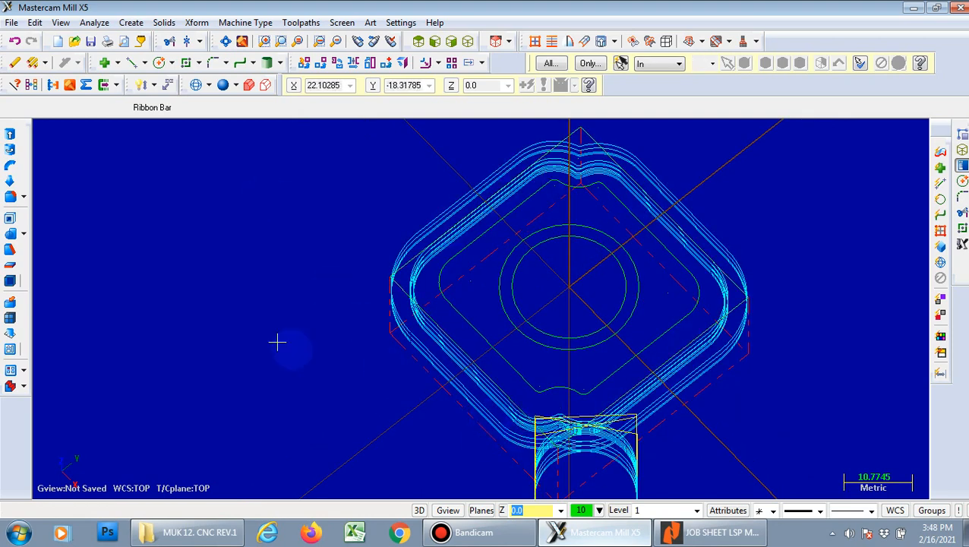
left_click(60, 22)
left_click(76, 37)
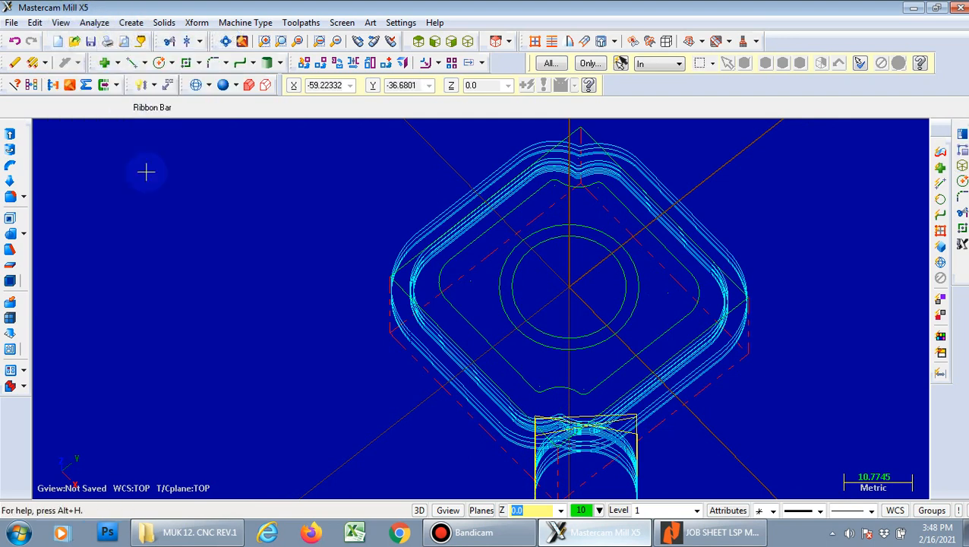
left_click(66, 25)
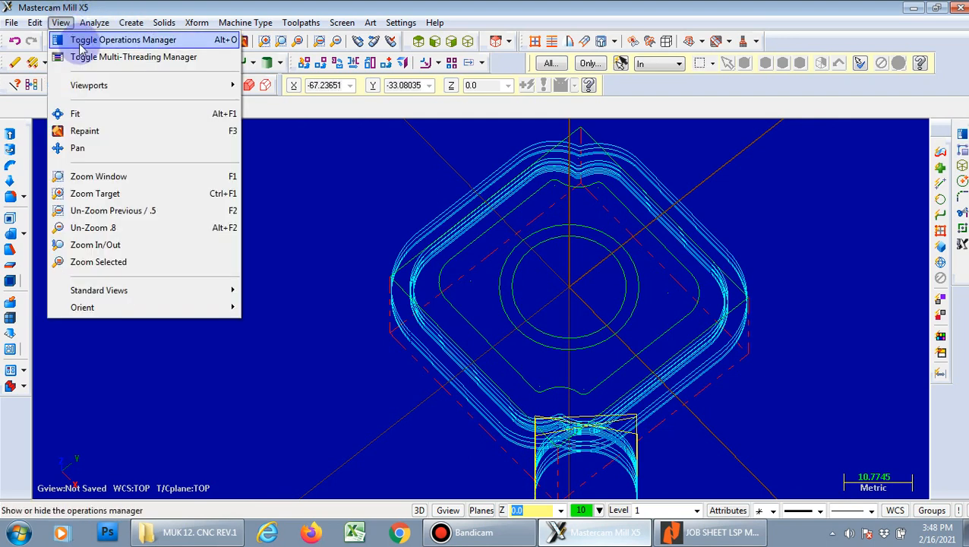
left_click(78, 38)
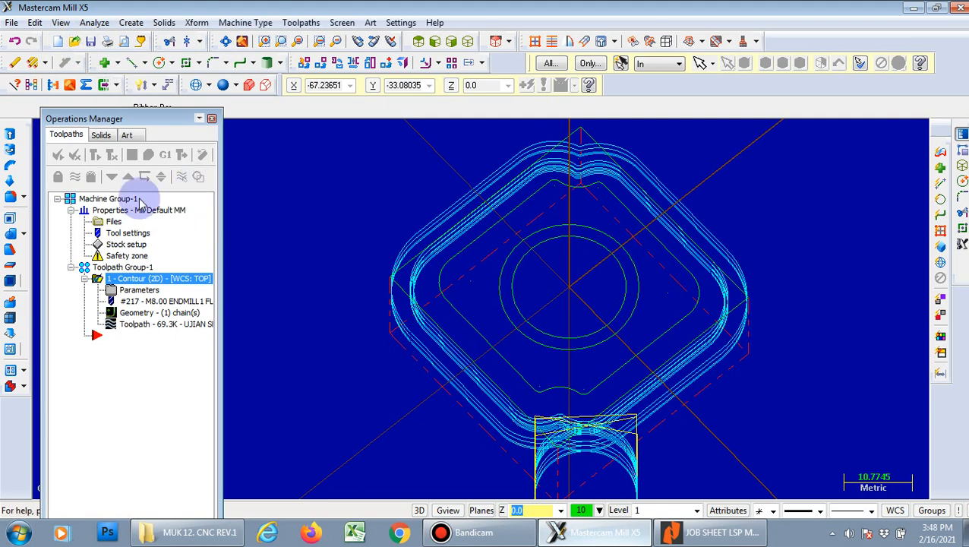
Step: Run the Verify simulation of the contour operation, inspect the machined outer step from a lower angle and close the simulation
left_click(152, 154)
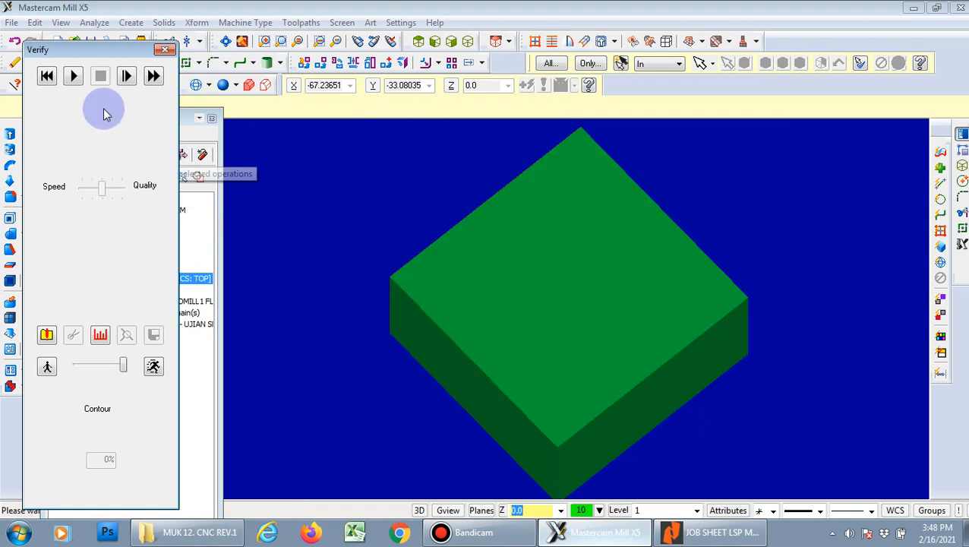
left_click(74, 75)
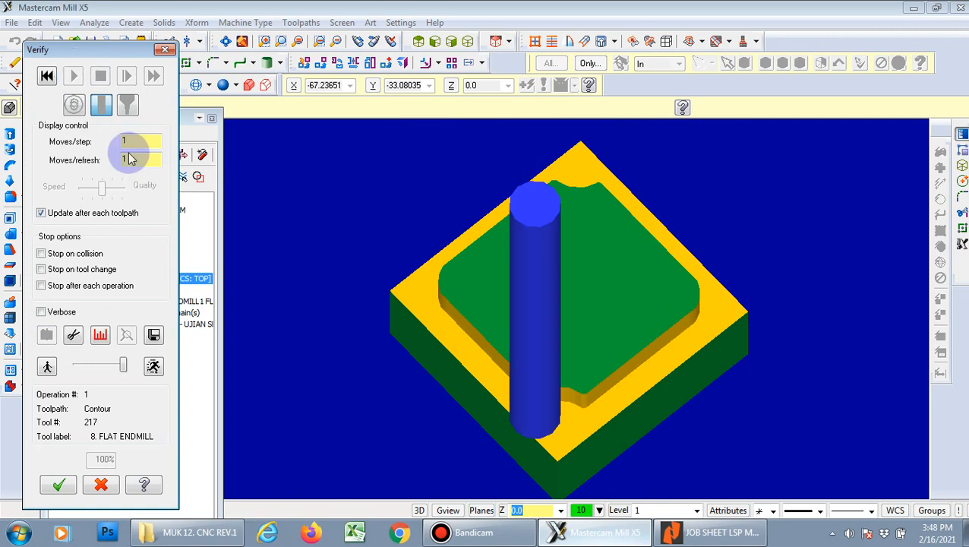
middle_click_drag(309, 287, 313, 249)
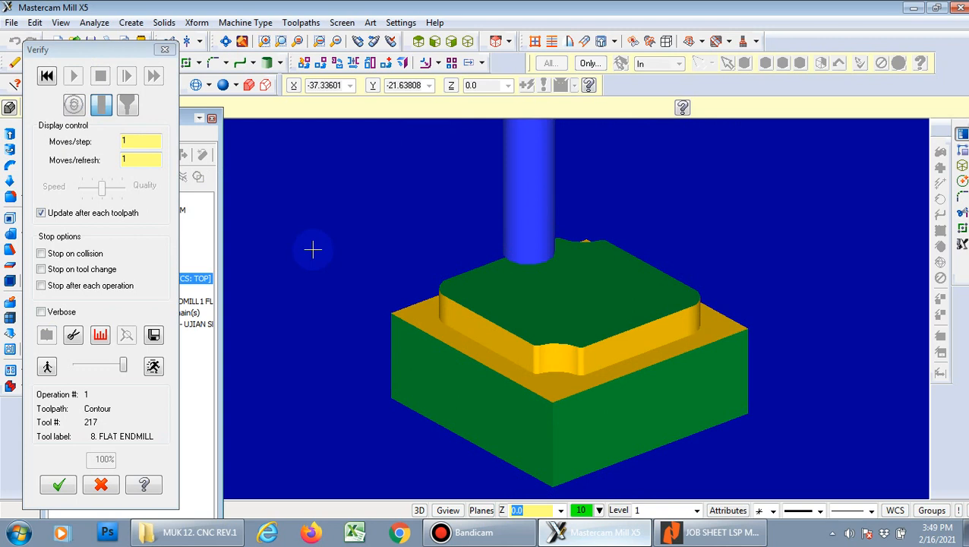
left_click(165, 49)
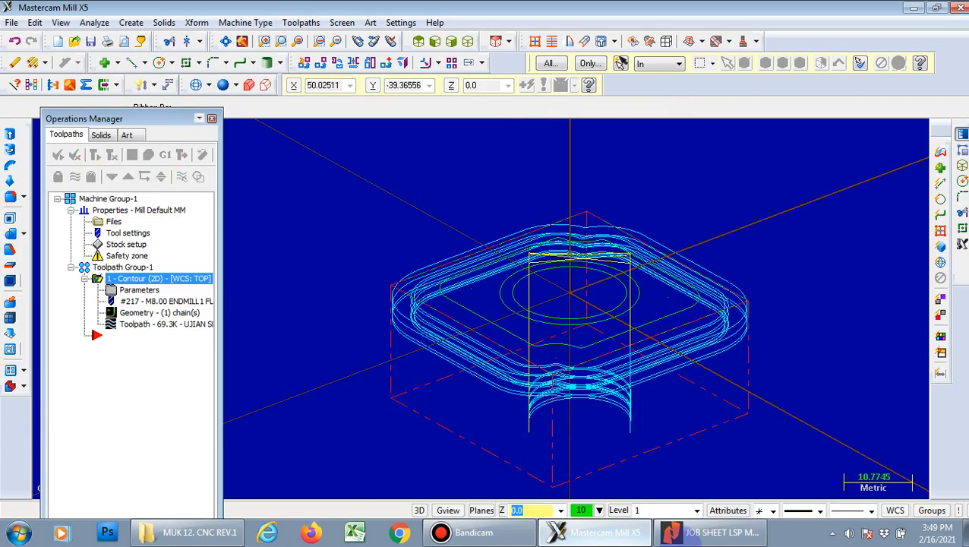
Step: After checking the circular recess on the job sheet, add a Pocket toolpath on the larger circle with reversed chain direction and open its tool settings
left_click(722, 532)
scroll(634, 298, "up", 3)
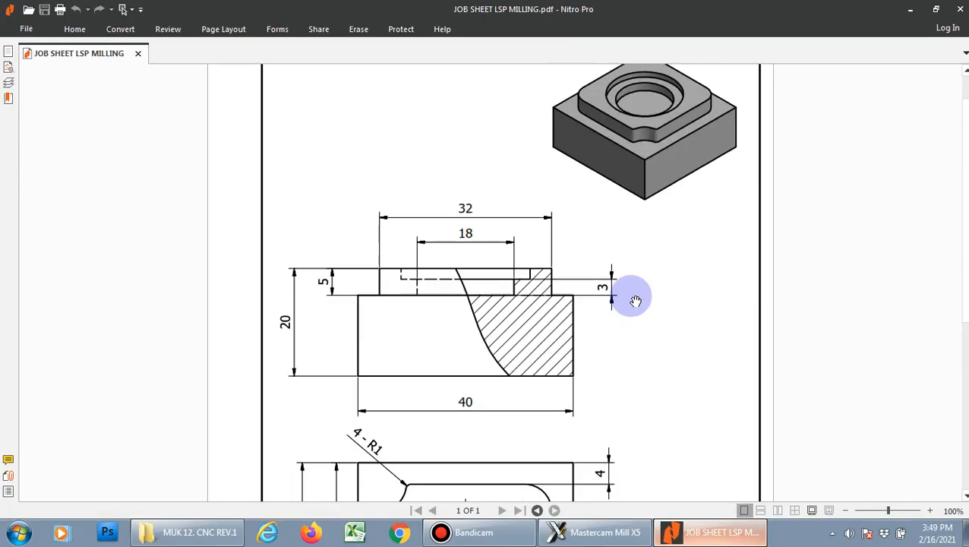
scroll(507, 278, "up", 1)
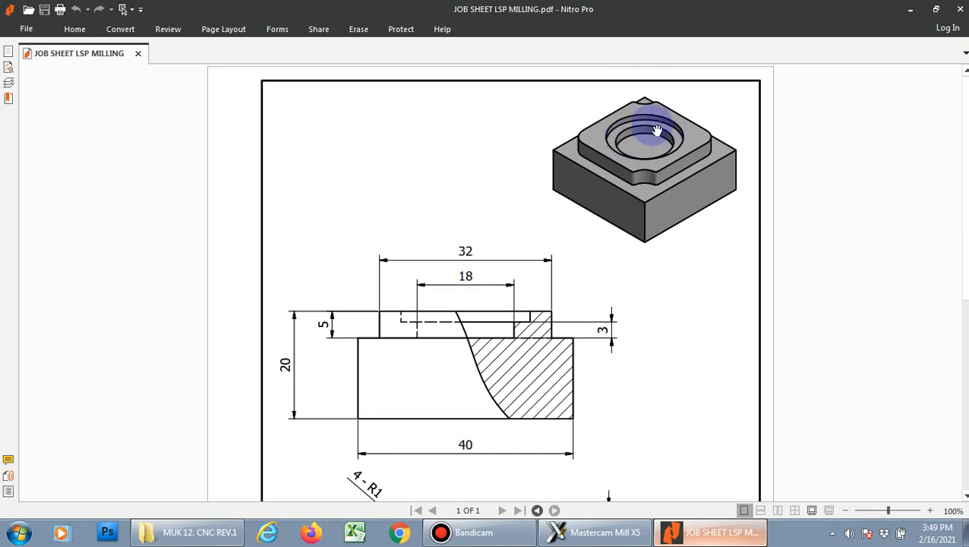
left_click(573, 536)
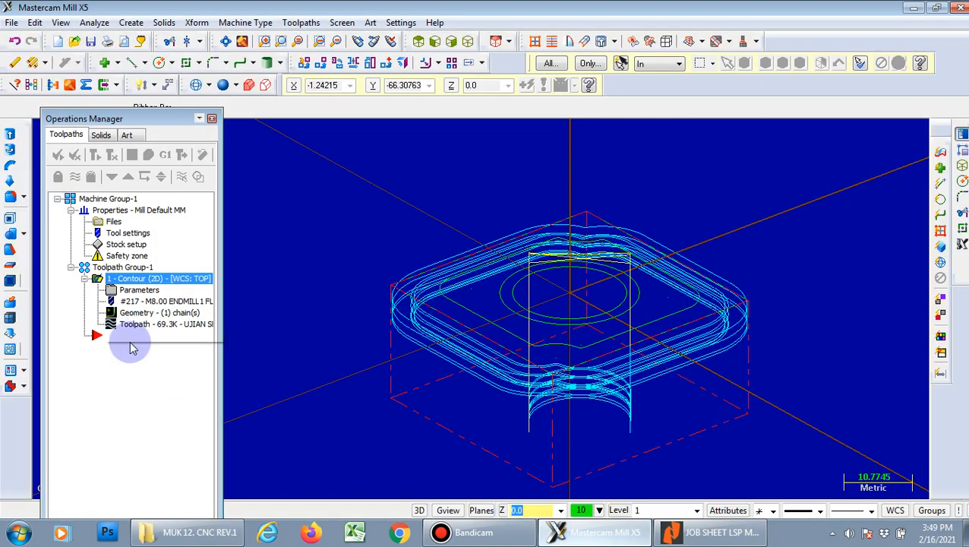
right_click(97, 335)
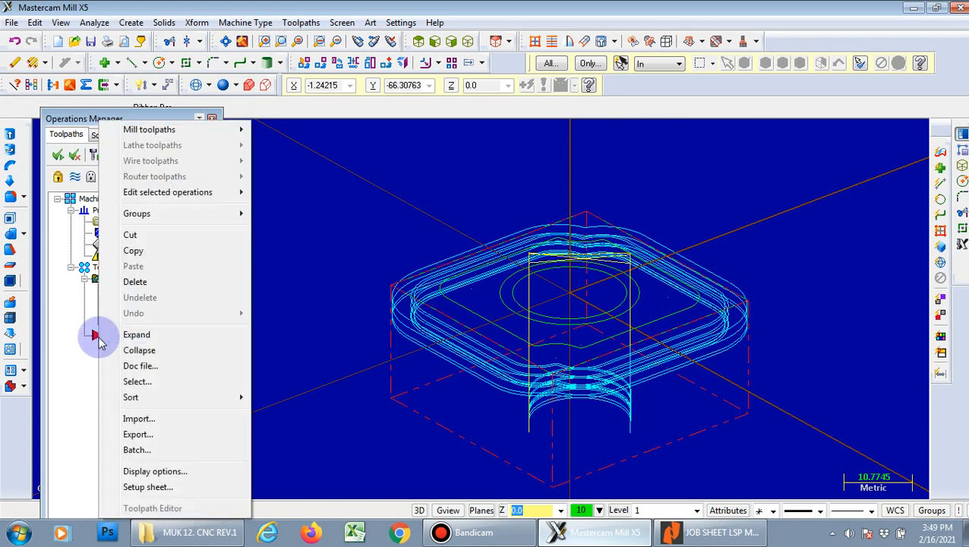
mouse_move(183, 137)
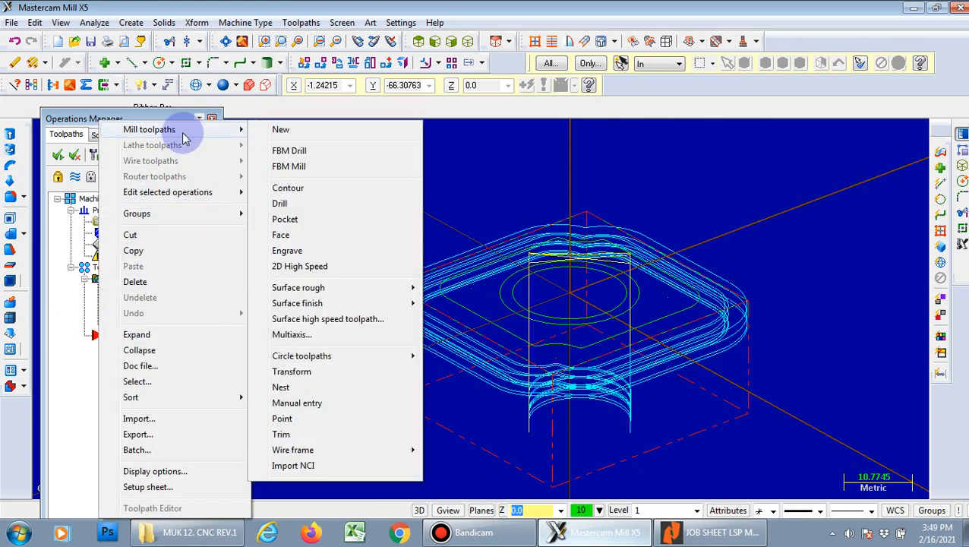
left_click(287, 220)
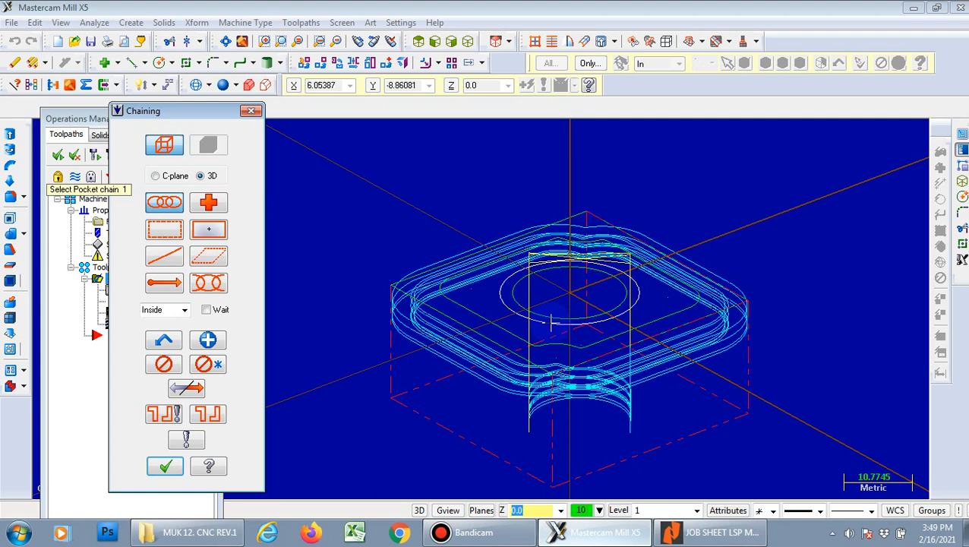
left_click(551, 322)
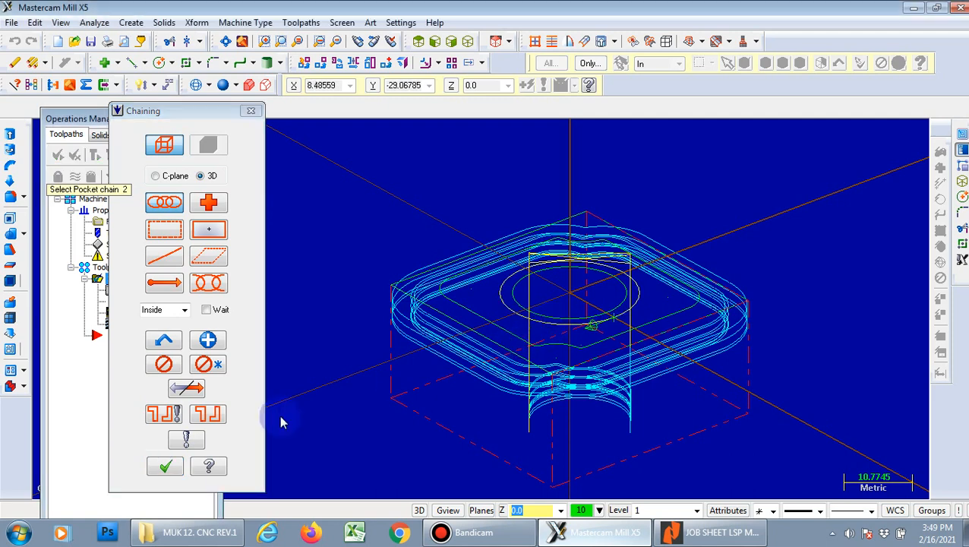
left_click(182, 388)
left_click(168, 468)
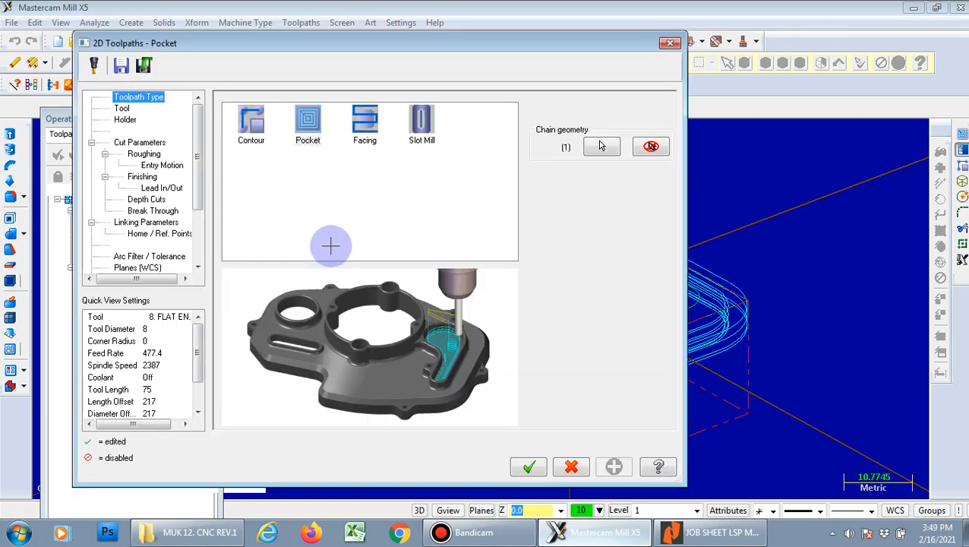
left_click(122, 108)
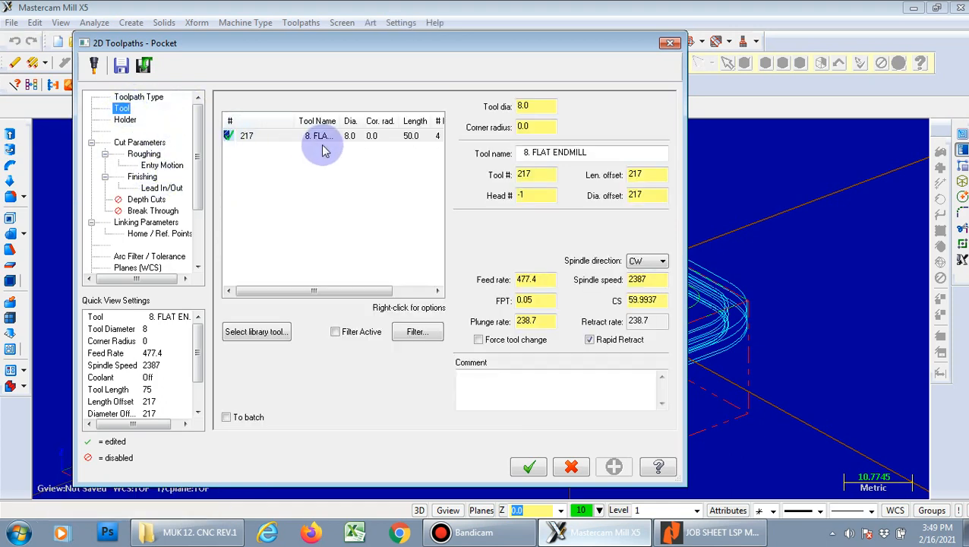
Step: Set the pocket's roughing method to True Spiral and its entry motion to Helix
left_click(136, 143)
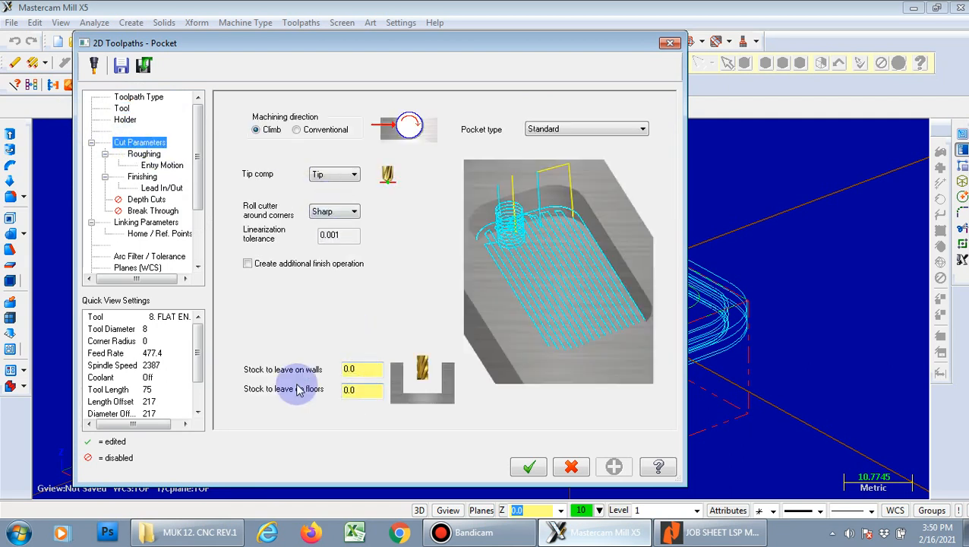
left_click(149, 155)
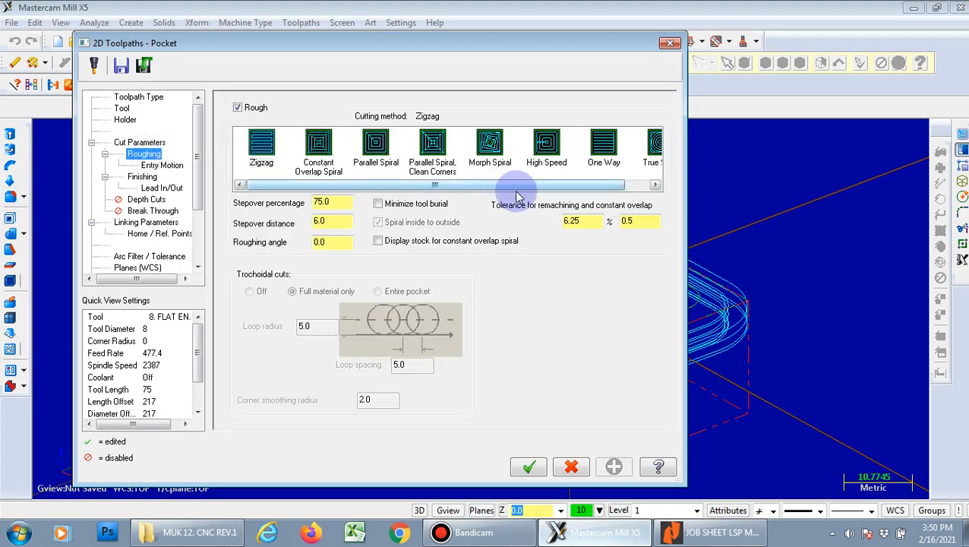
left_click_drag(520, 186, 599, 187)
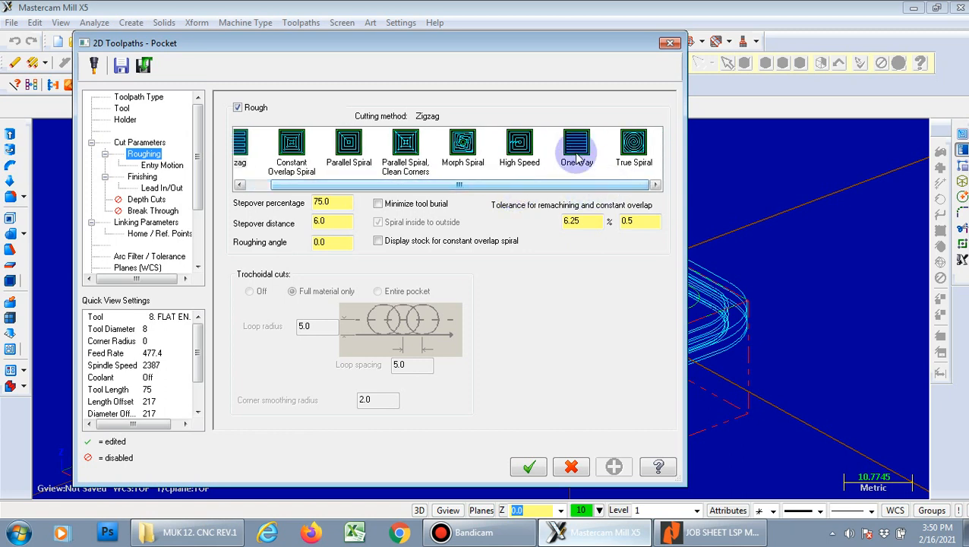
left_click(634, 146)
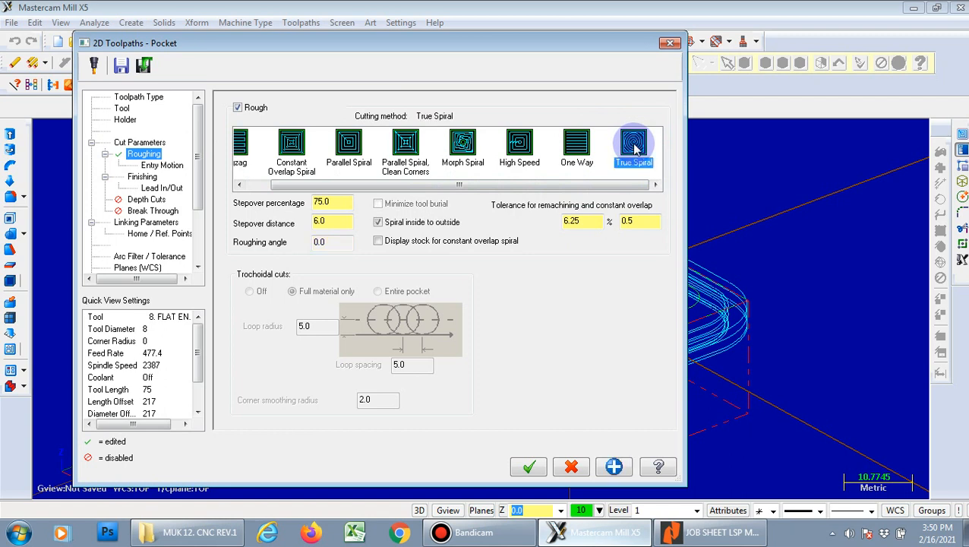
left_click(161, 166)
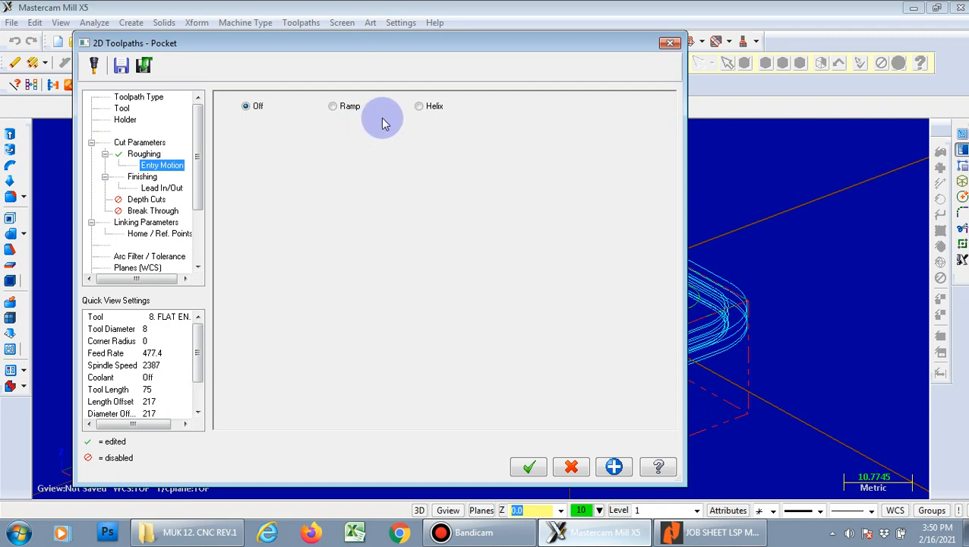
left_click(419, 106)
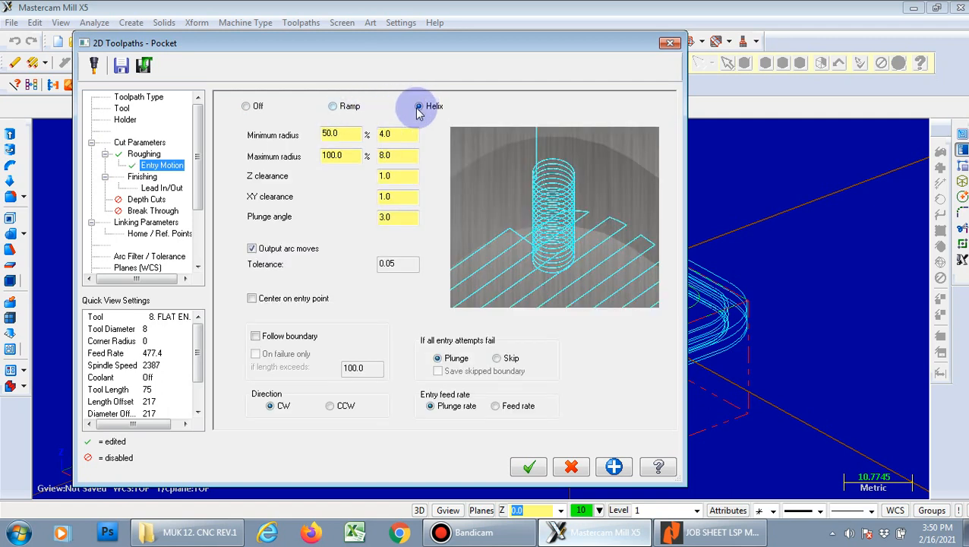
Step: Review the pocket's finishing settings and set both the lead-in and lead-out line lengths to 75%
left_click(142, 176)
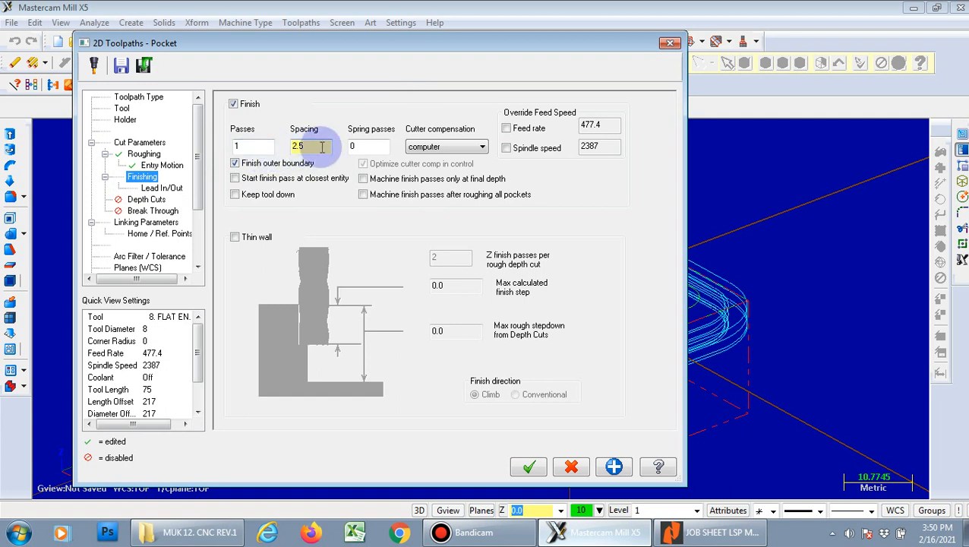
left_click(161, 188)
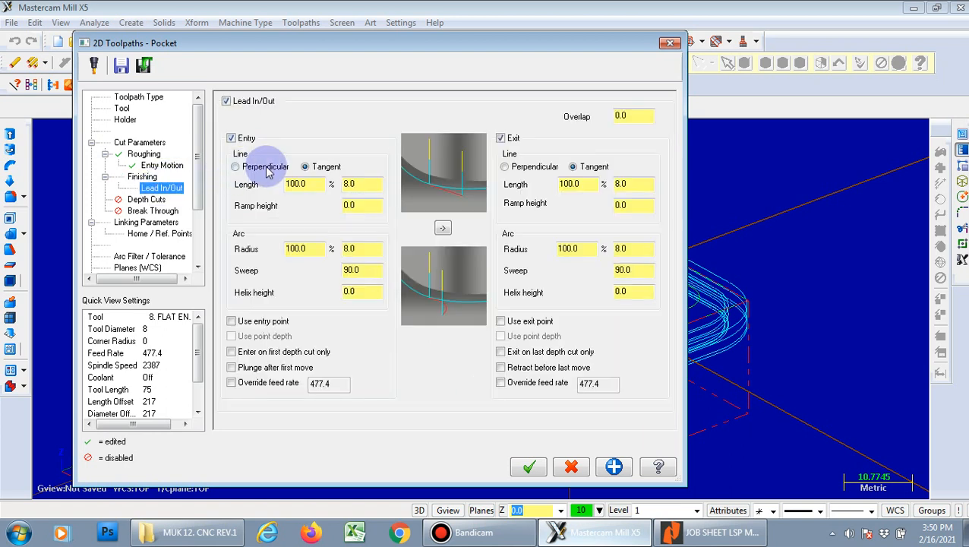
left_click_drag(313, 184, 253, 196)
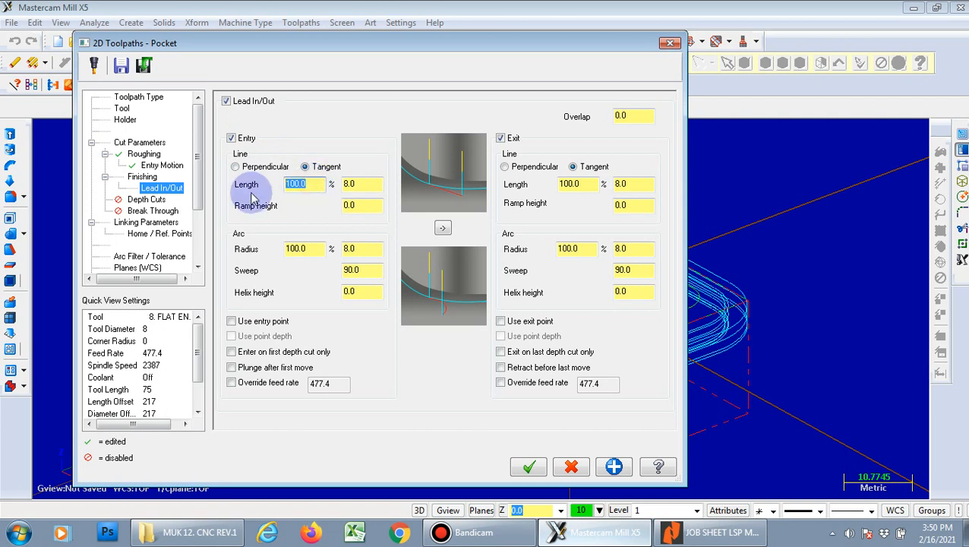
type("7")
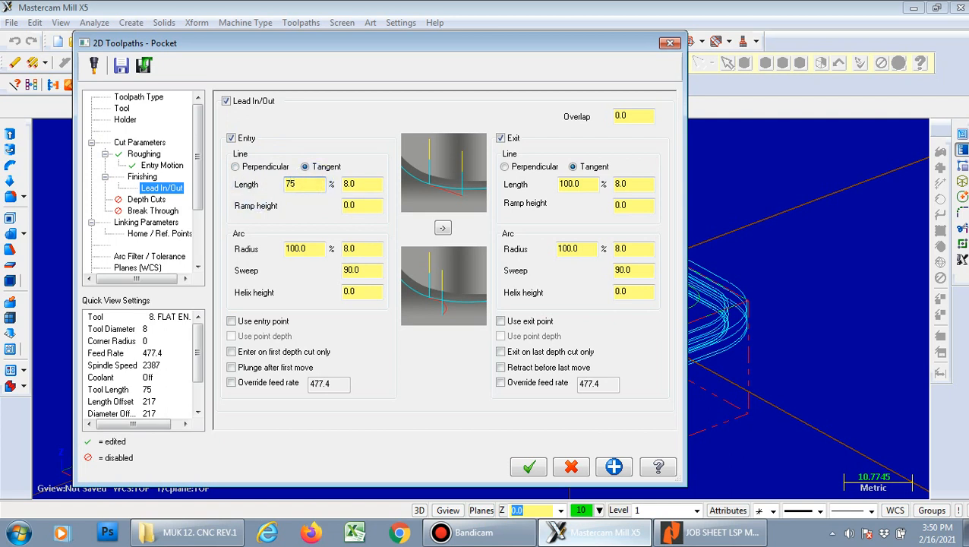
type("5")
left_click_drag(584, 184, 535, 195)
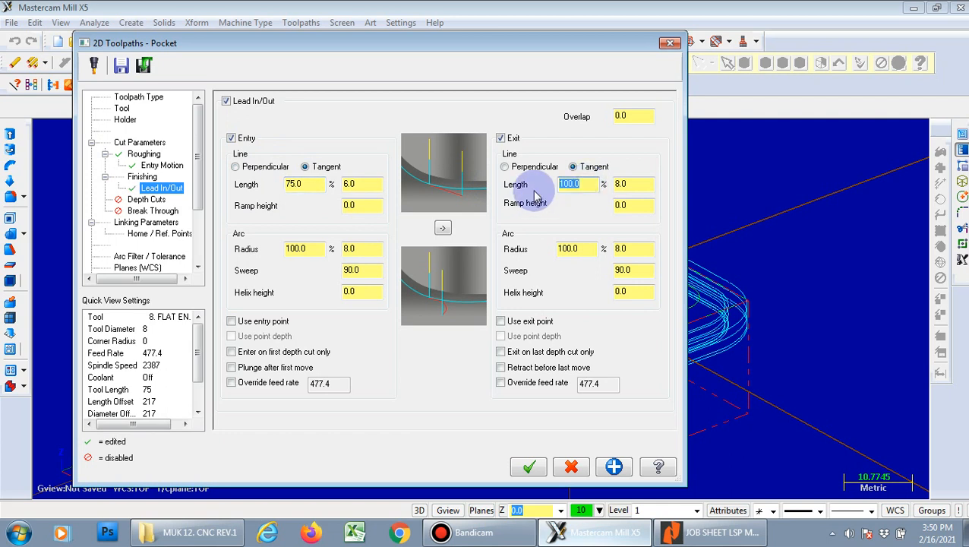
type("75")
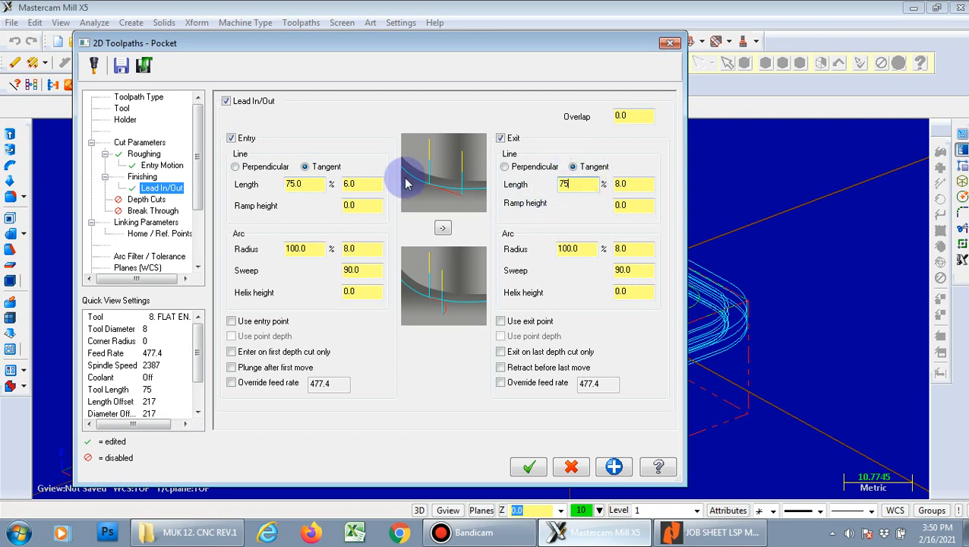
Step: Enable depth cuts for the pocket with a max rough step of 2, 1 finish cut and a finish step of 0.5
left_click(144, 199)
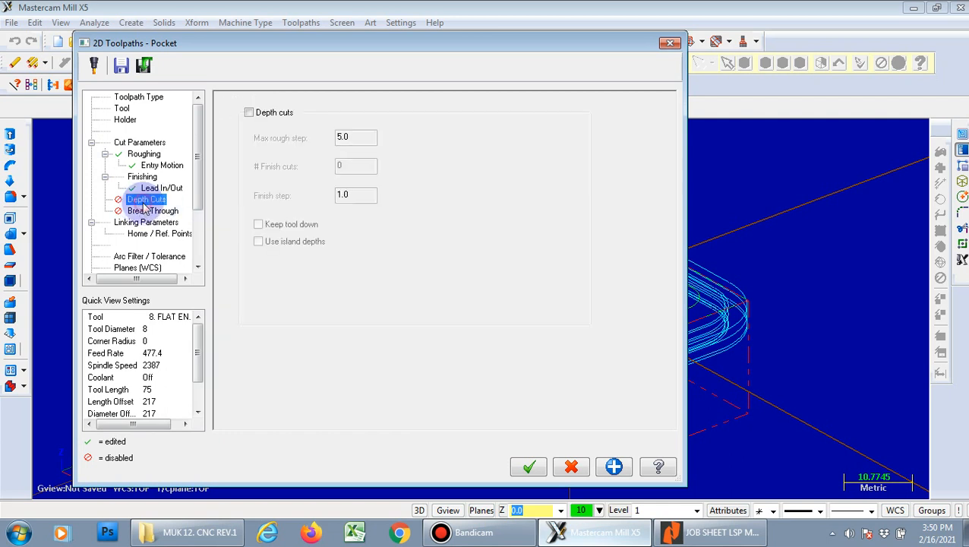
left_click(248, 113)
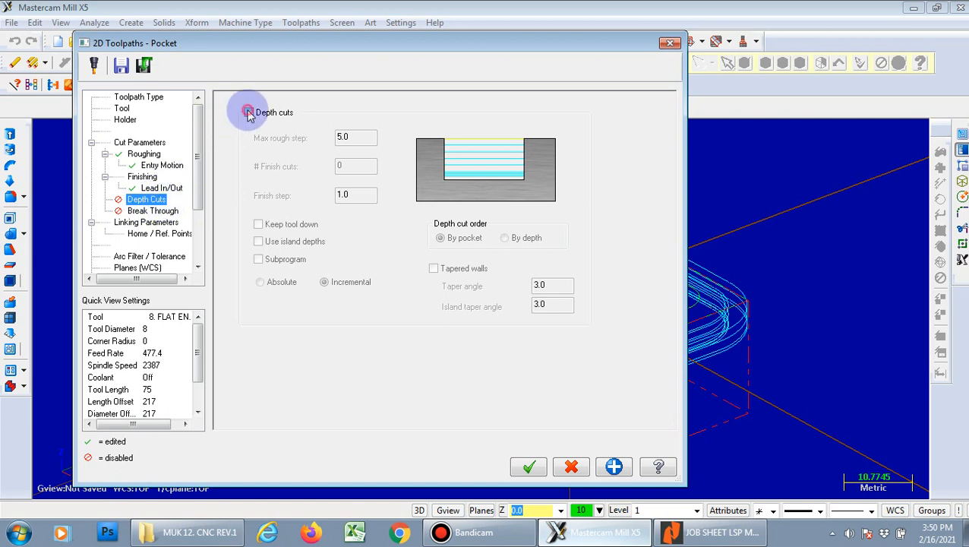
left_click_drag(362, 136, 261, 138)
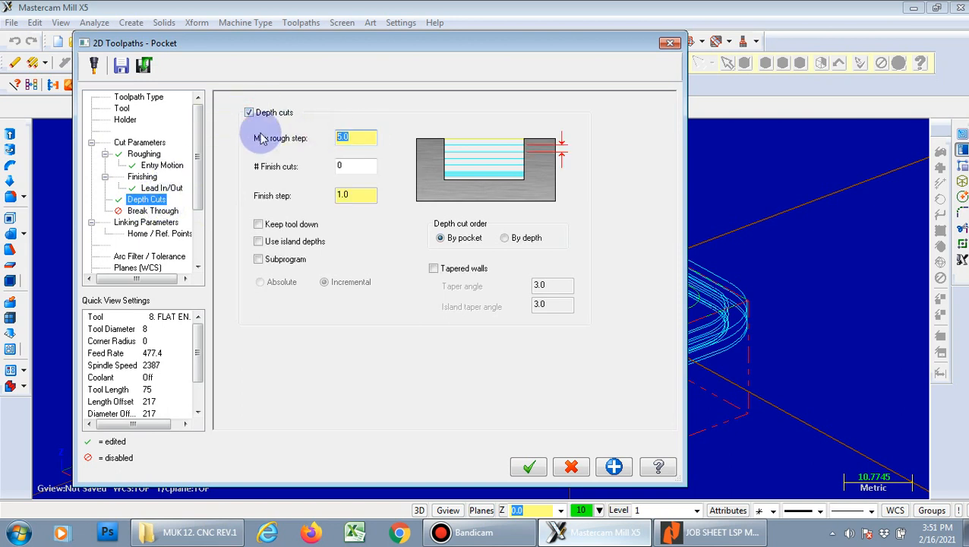
type("2")
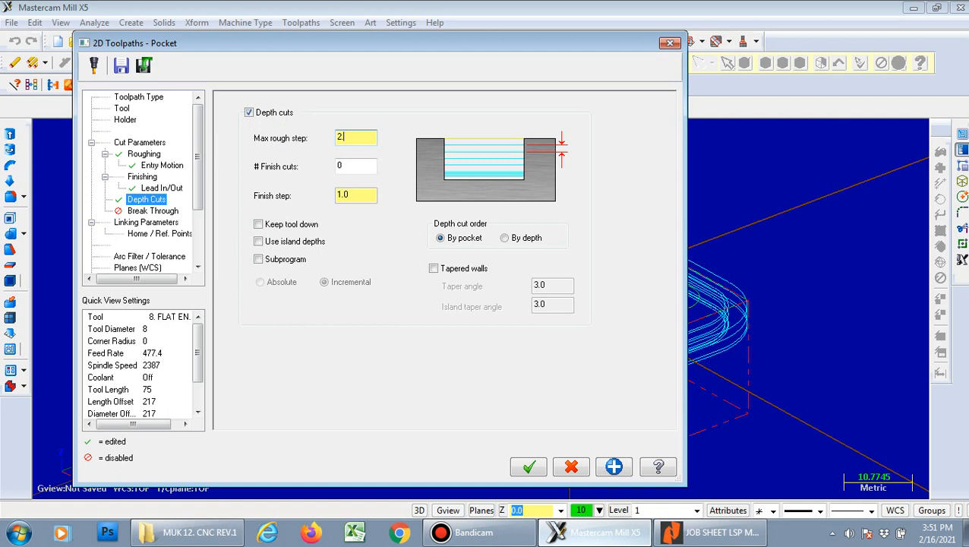
left_click(351, 165)
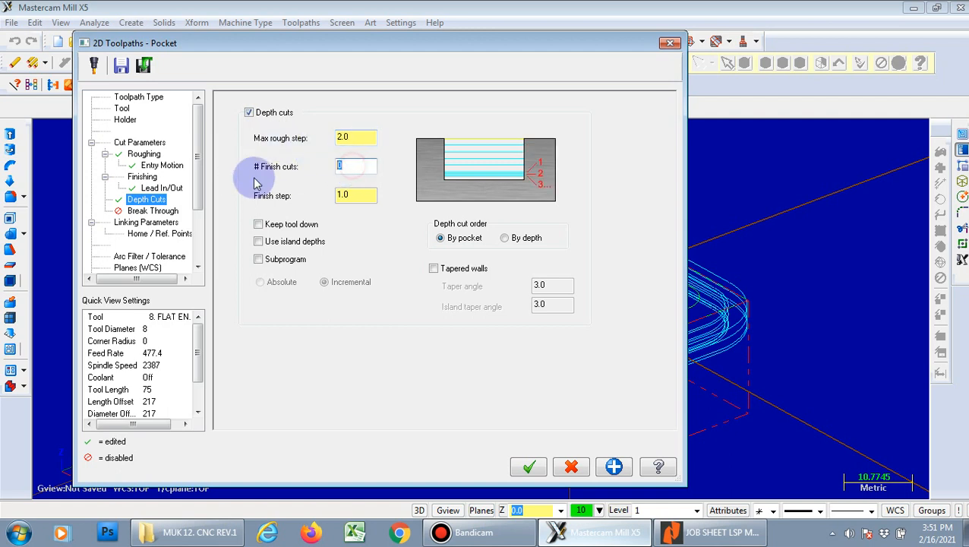
type("1")
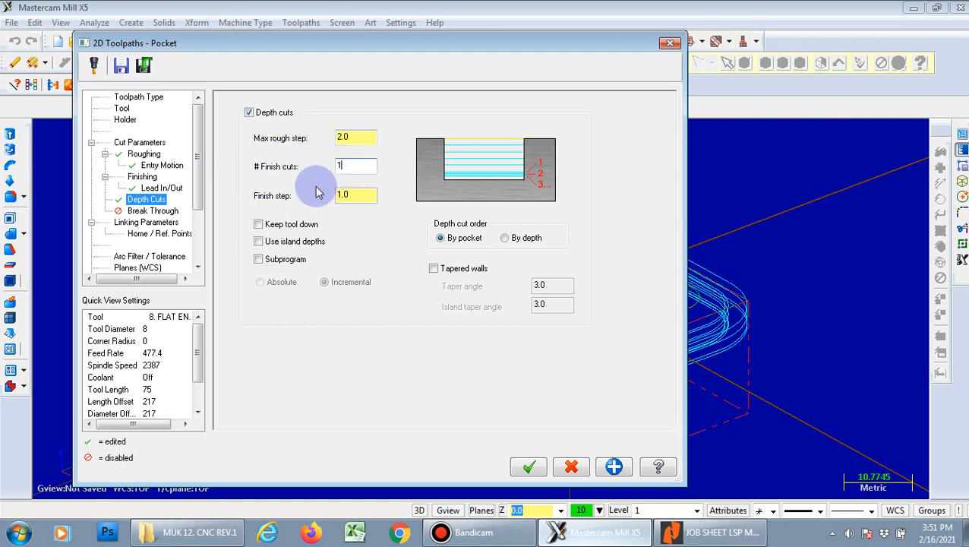
left_click(362, 200)
type("0.5")
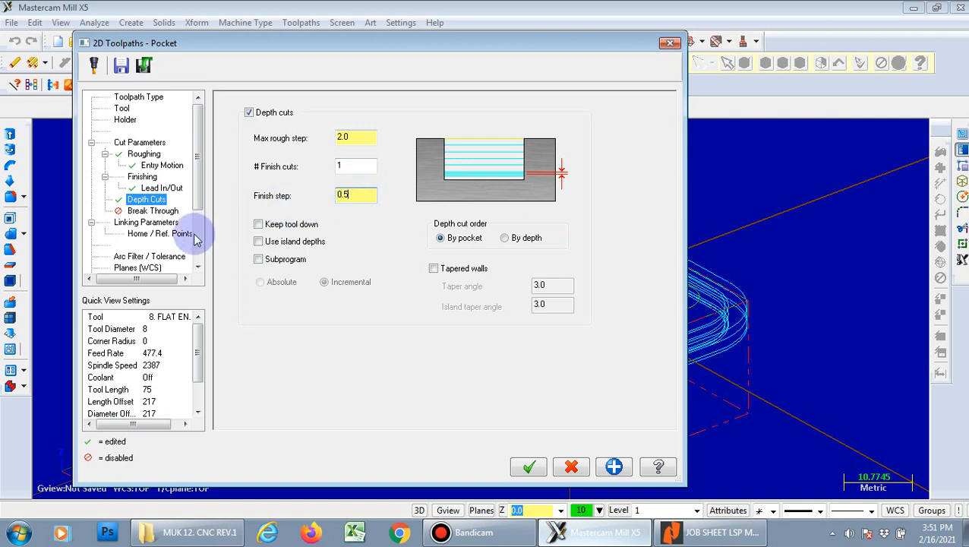
Step: Set the pocket's retract, feed plane and depth to absolute in the linking parameters
left_click(156, 221)
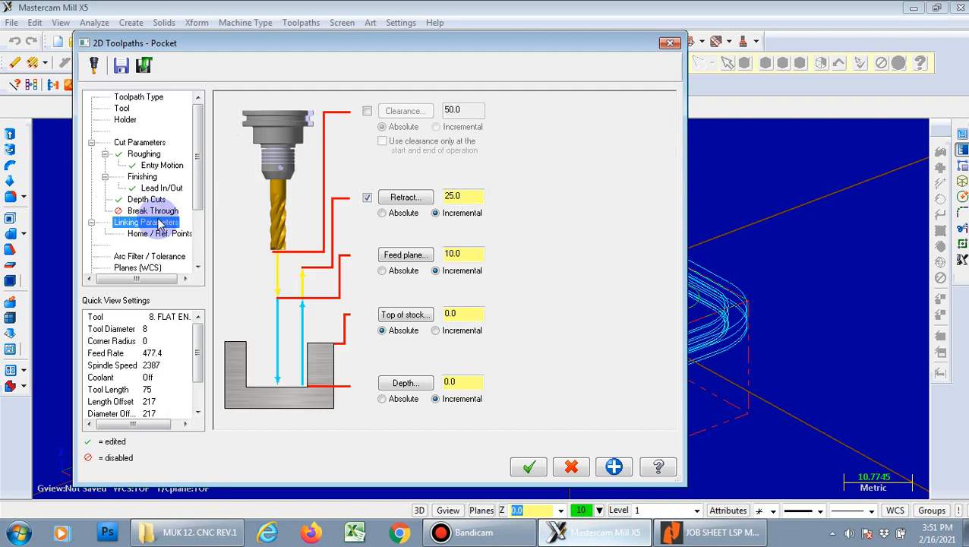
left_click(382, 213)
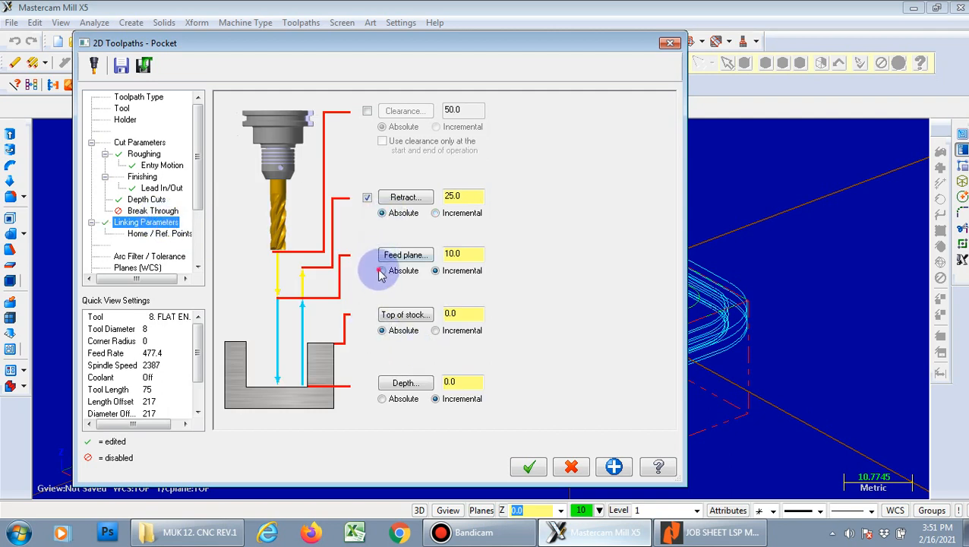
left_click(382, 270)
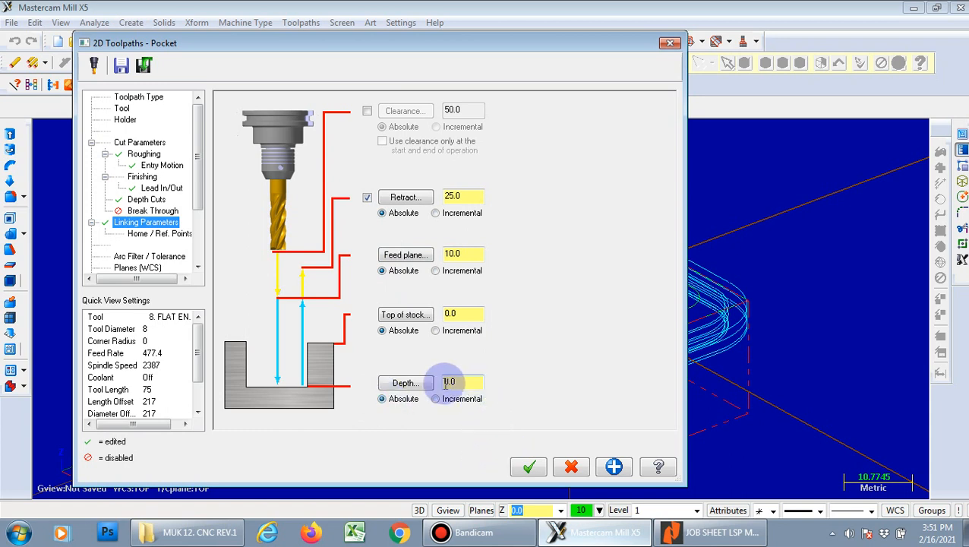
Step: Check the larger recess's depth on the job sheet, set the pocket's depth to -2 and generate the toolpath
left_click(675, 531)
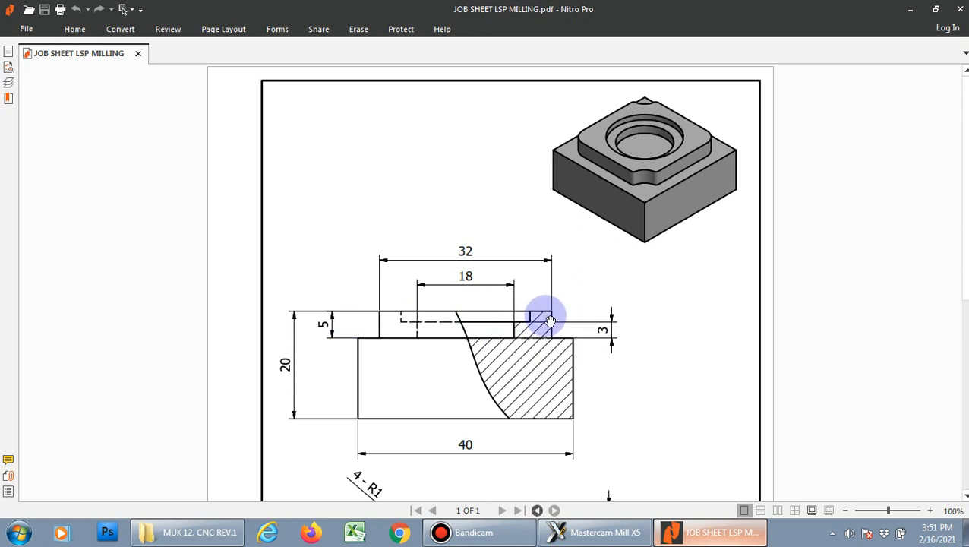
left_click(600, 531)
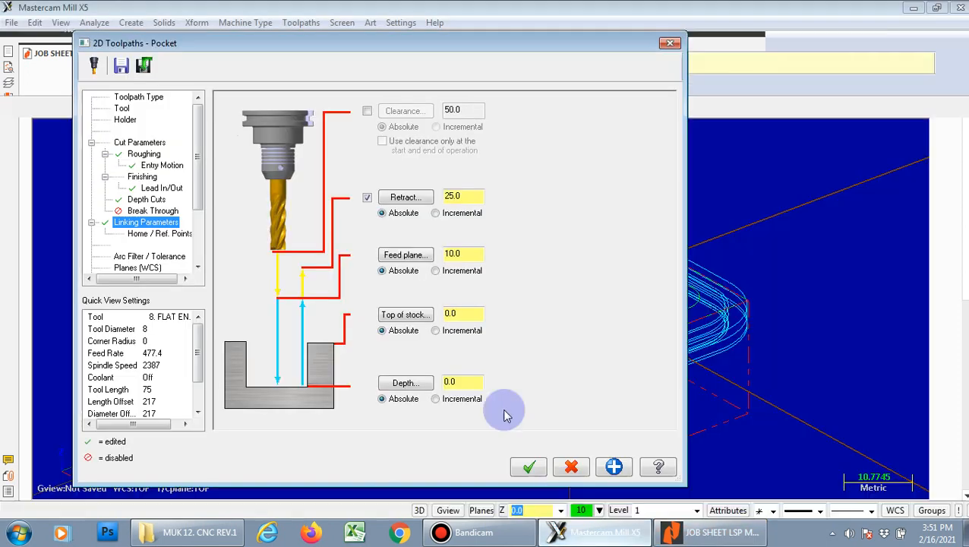
double_click(454, 382)
type("-2")
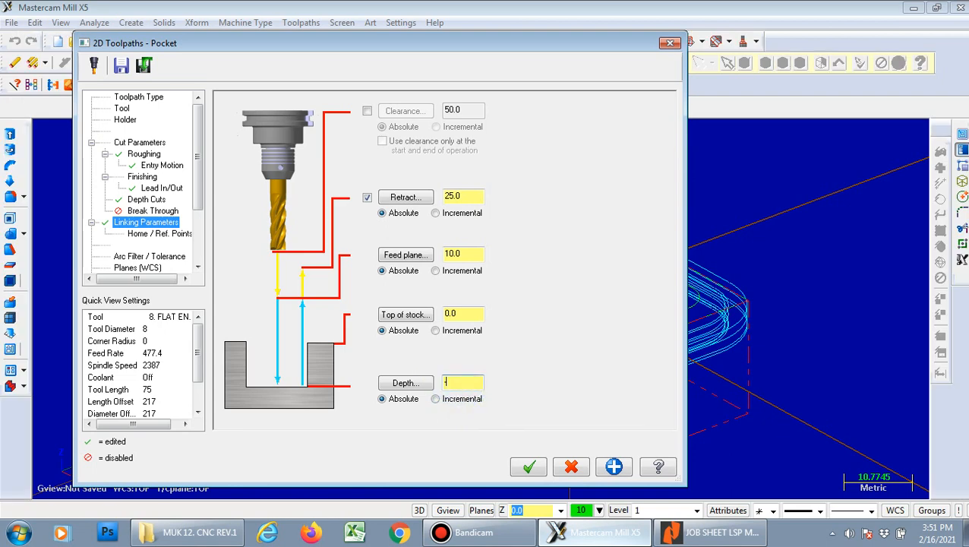
left_click(529, 466)
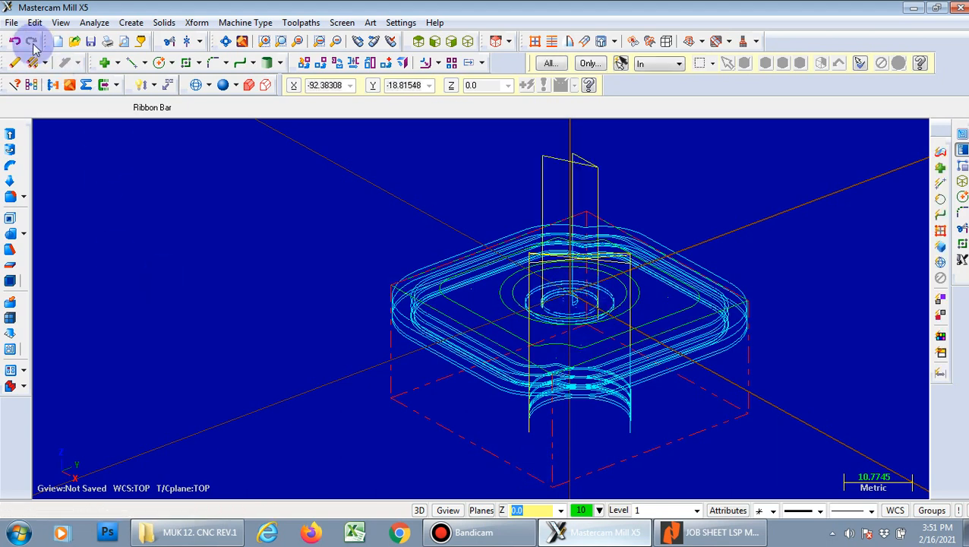
Step: Show the Operations Manager with the contour and pocket operations
left_click(60, 23)
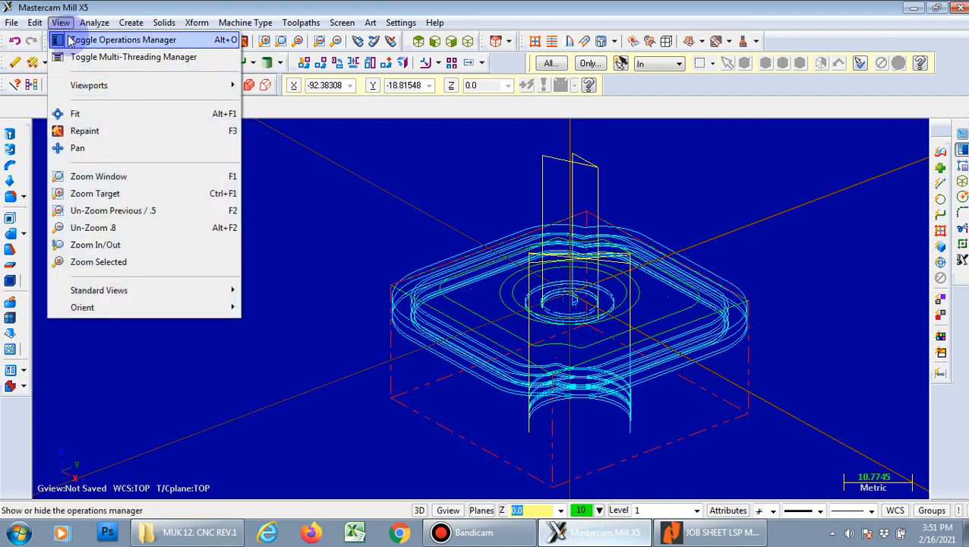
left_click(72, 41)
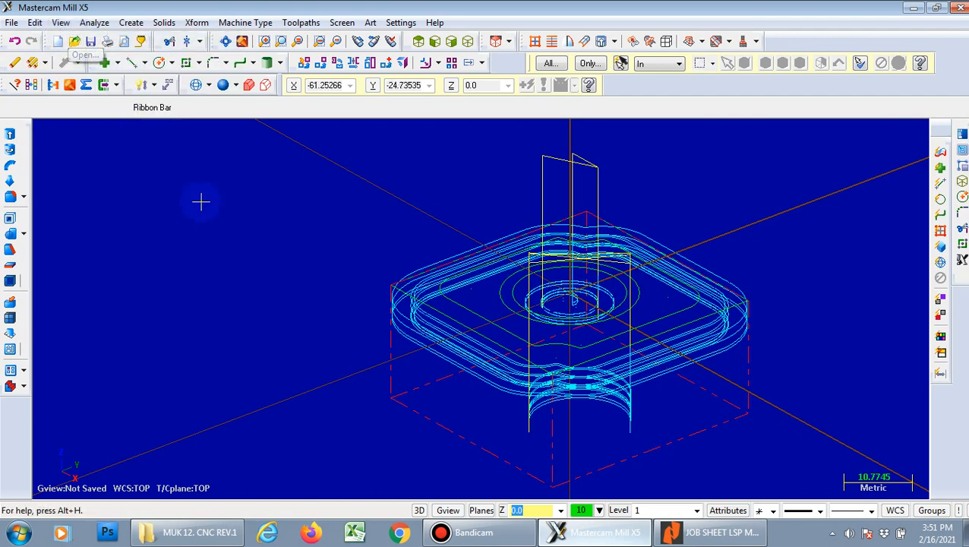
left_click(59, 22)
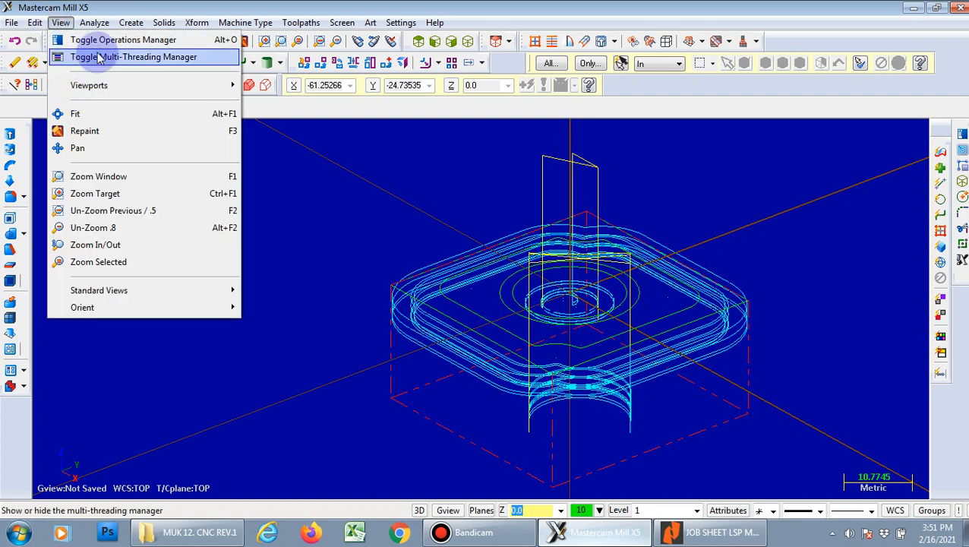
left_click(72, 37)
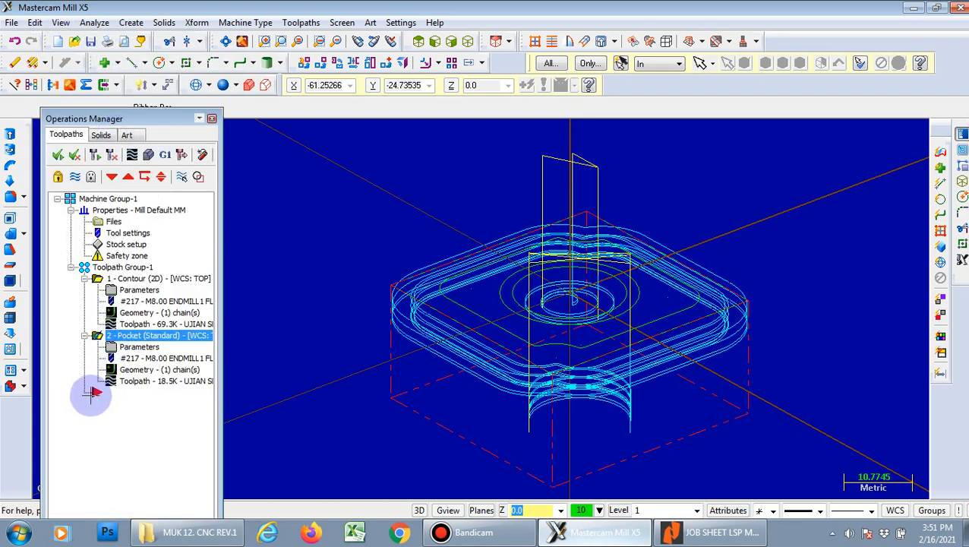
Step: Add a second pocket toolpath chained on the smaller central circle, with the chain direction reversed
right_click(108, 393)
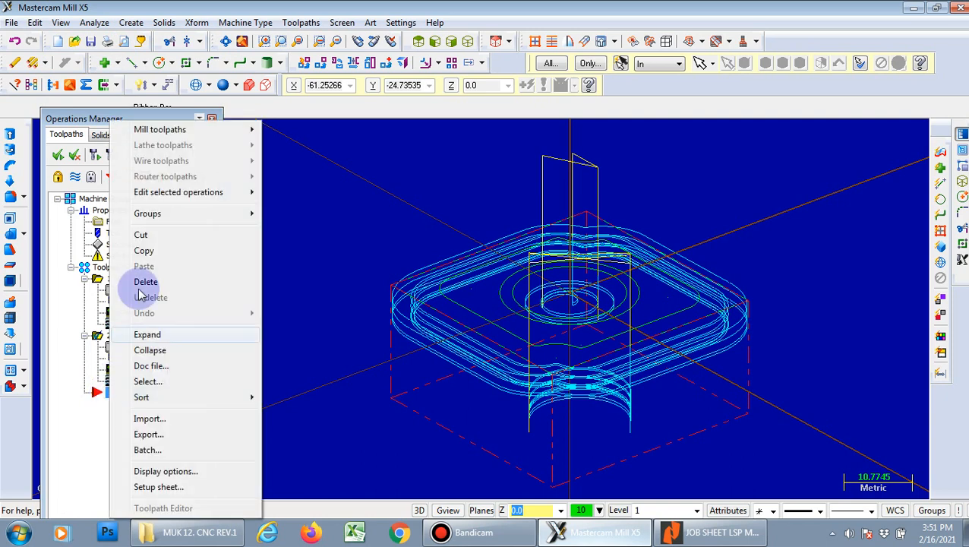
mouse_move(212, 128)
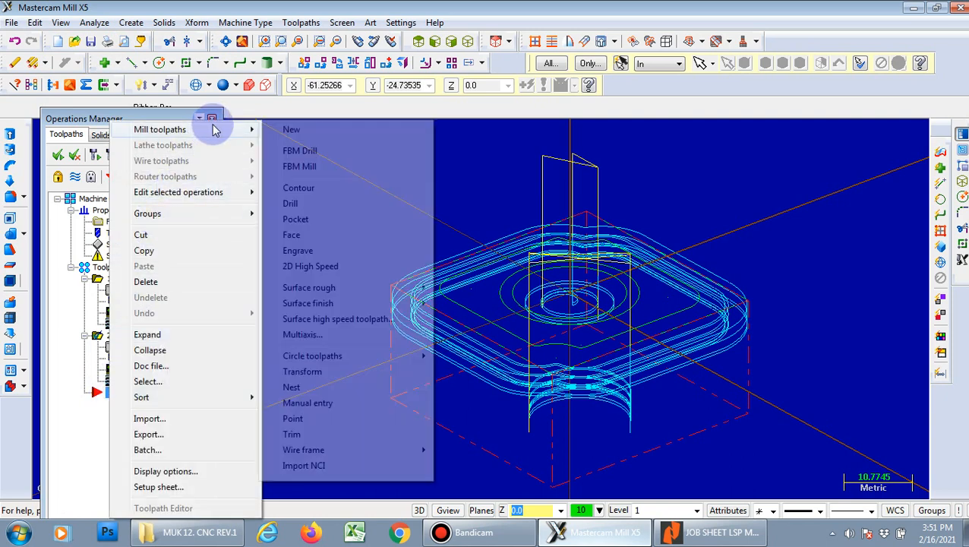
left_click(309, 219)
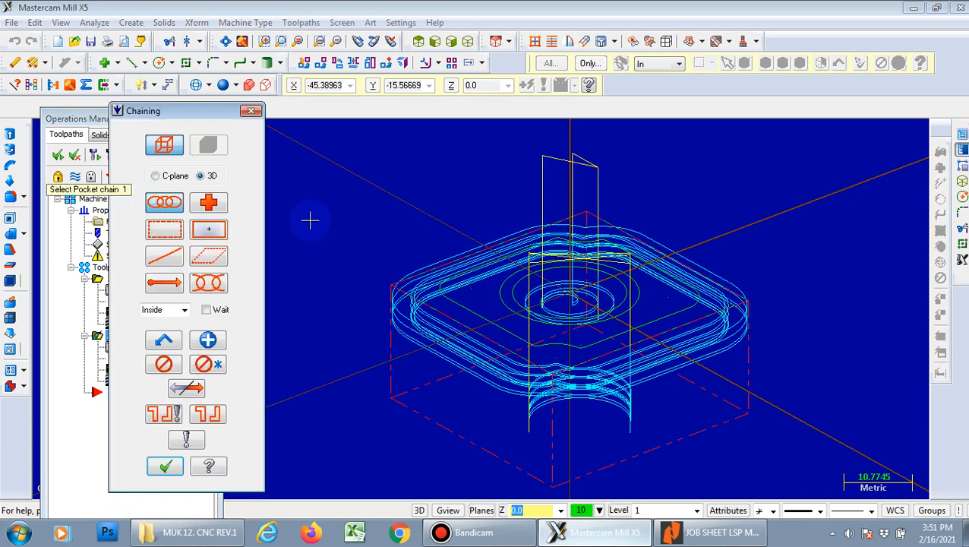
left_click(520, 283)
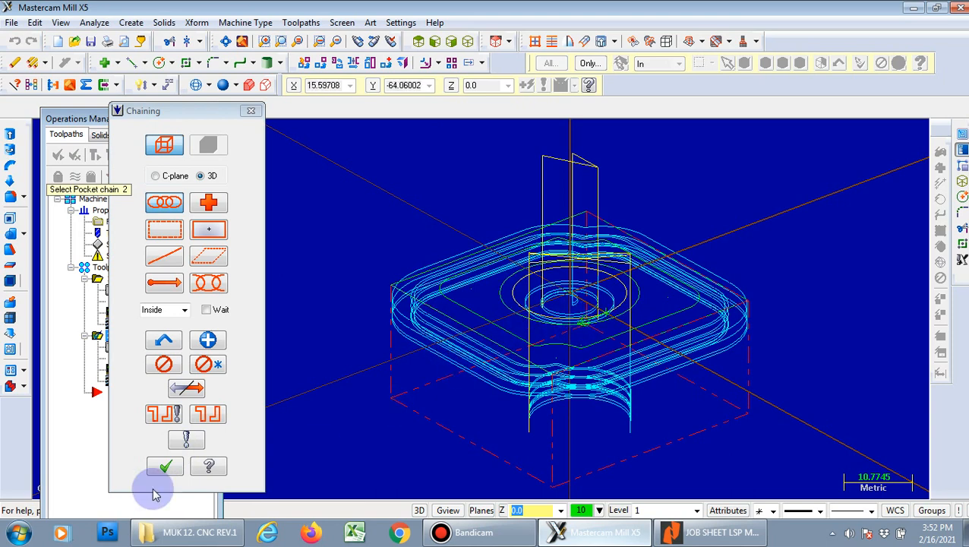
left_click(175, 390)
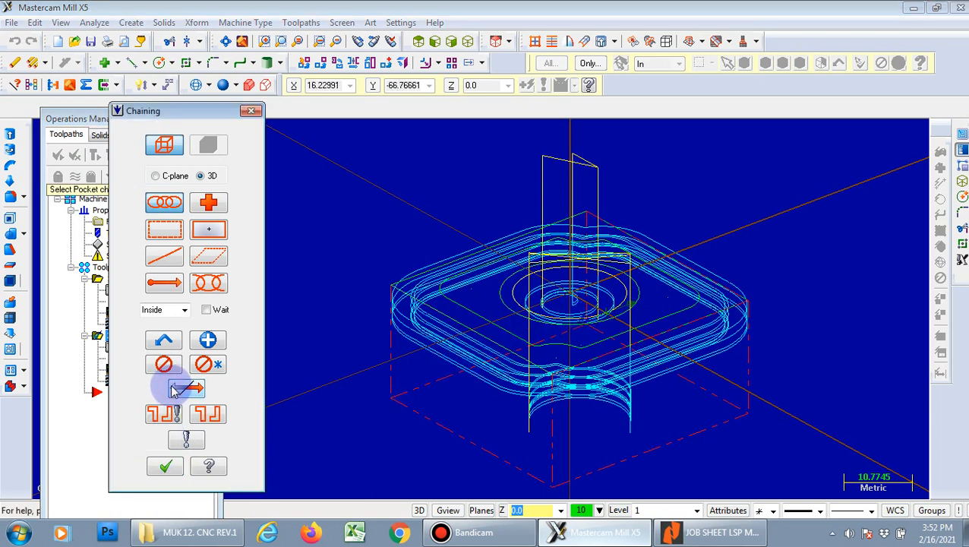
left_click(164, 465)
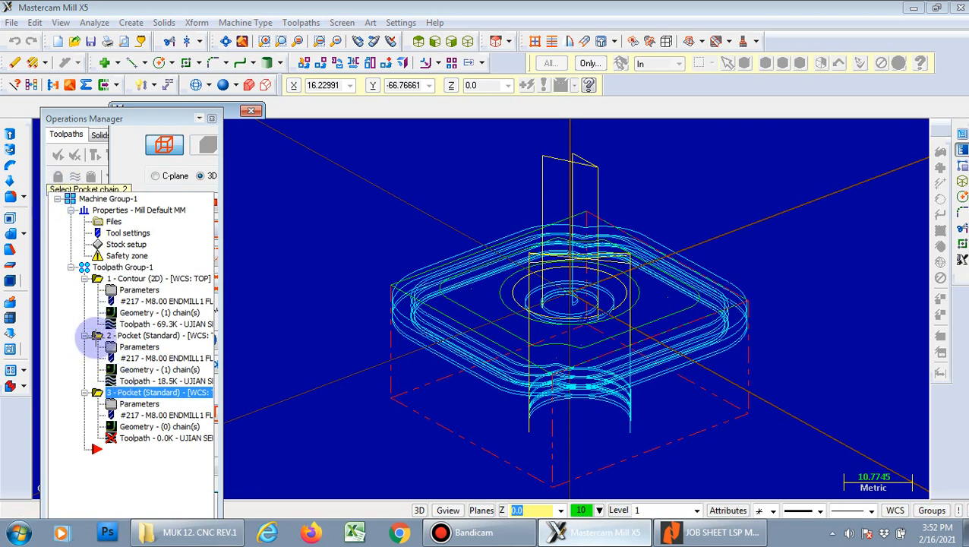
Step: Set the new pocket's roughing cutting method to True Spiral, keeping the 8 mm flat endmill
left_click(139, 403)
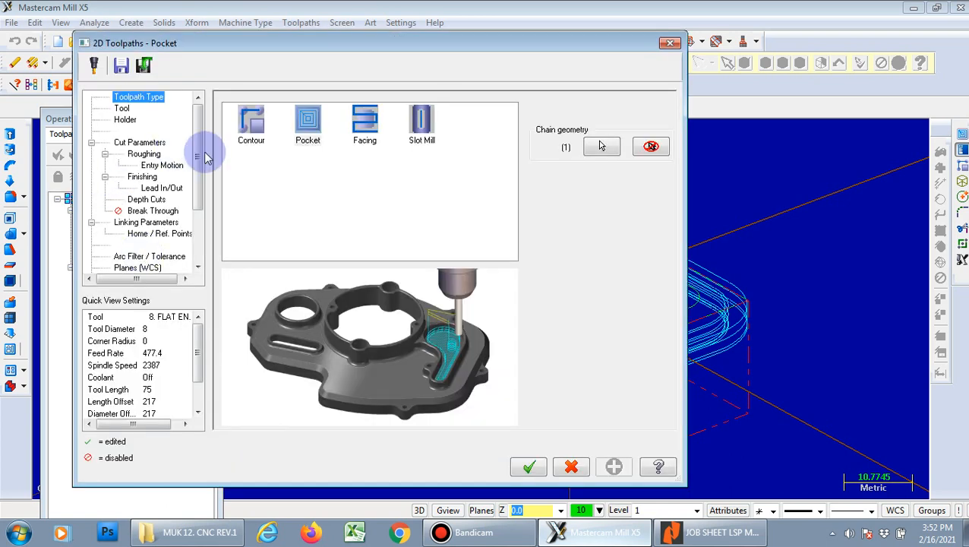
left_click(124, 110)
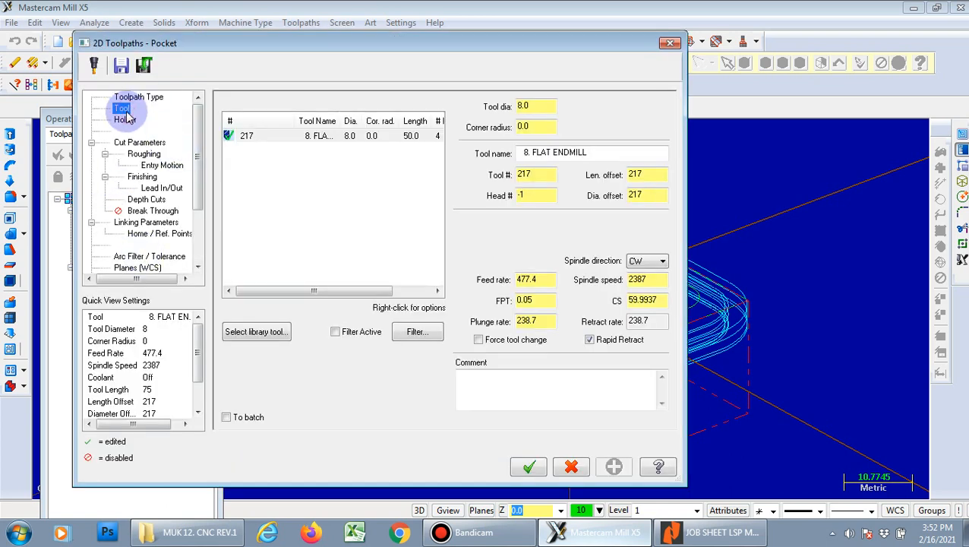
left_click(138, 142)
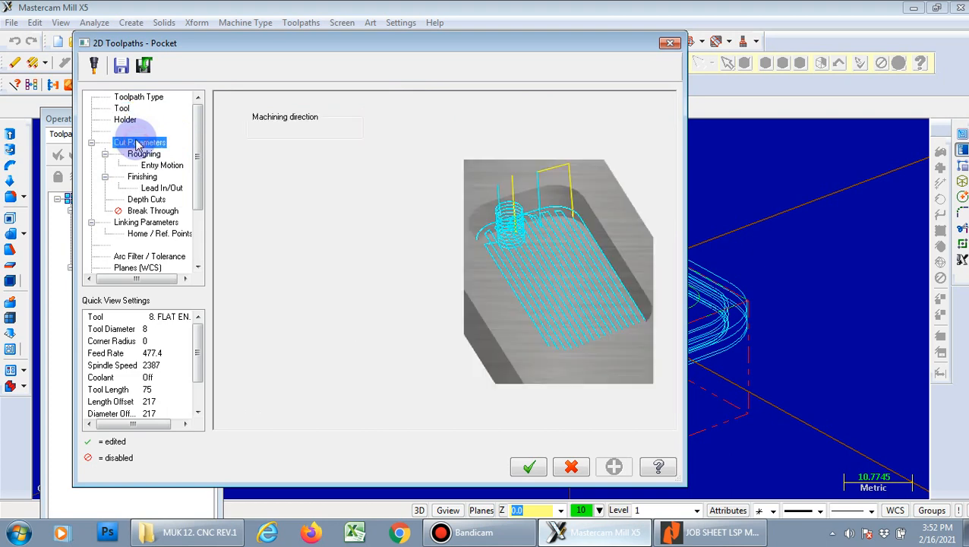
left_click(143, 154)
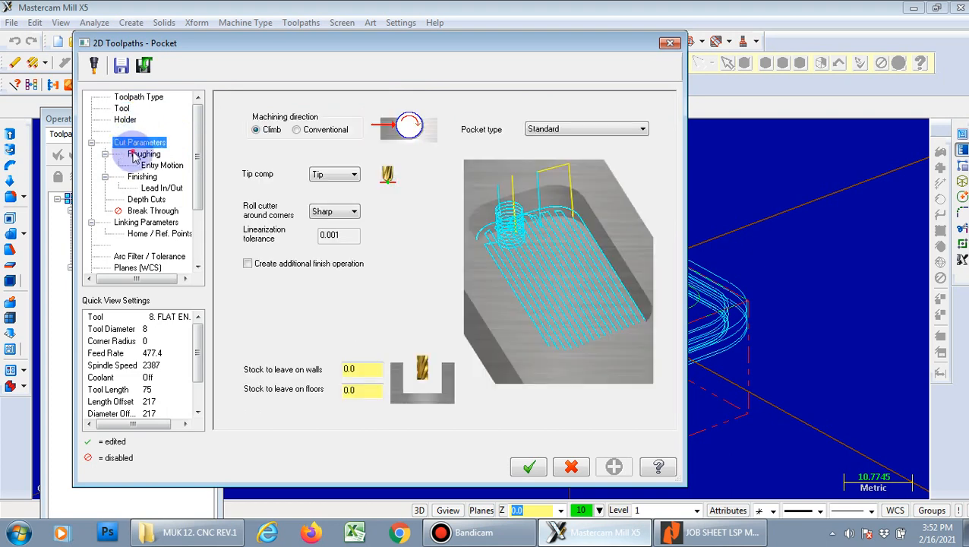
left_click(158, 165)
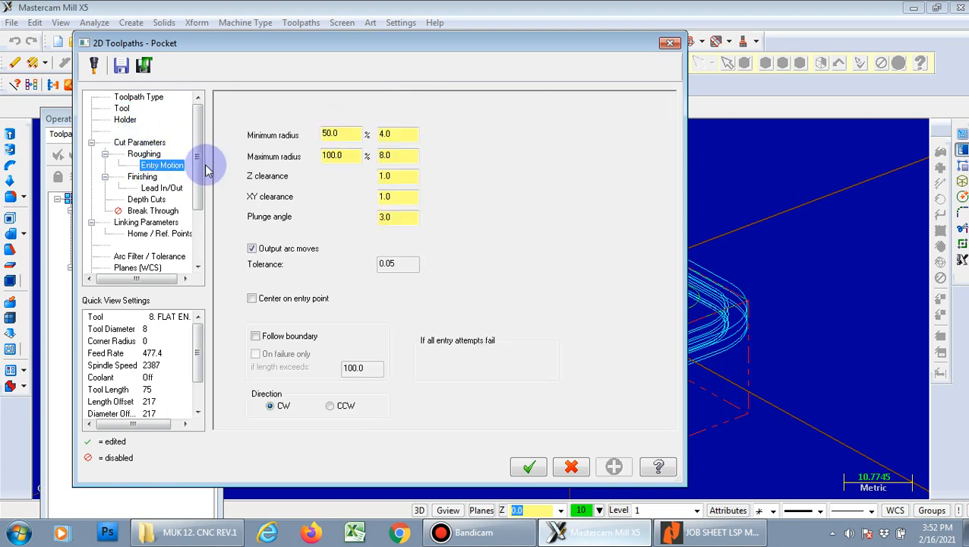
left_click(151, 154)
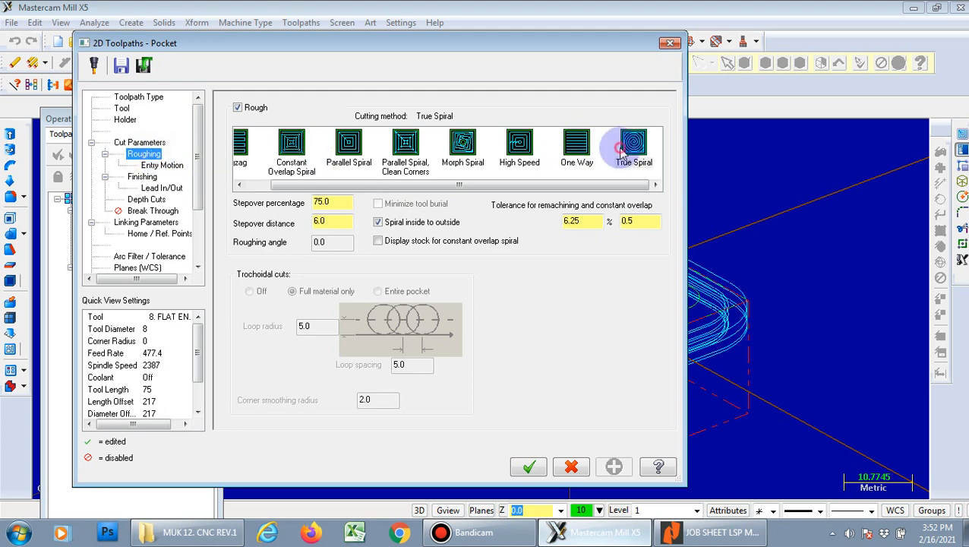
left_click(629, 147)
Step: Review the pocket's entry, finishing and depth-cut settings, set its depth to -5.0 and generate the toolpath
left_click(159, 166)
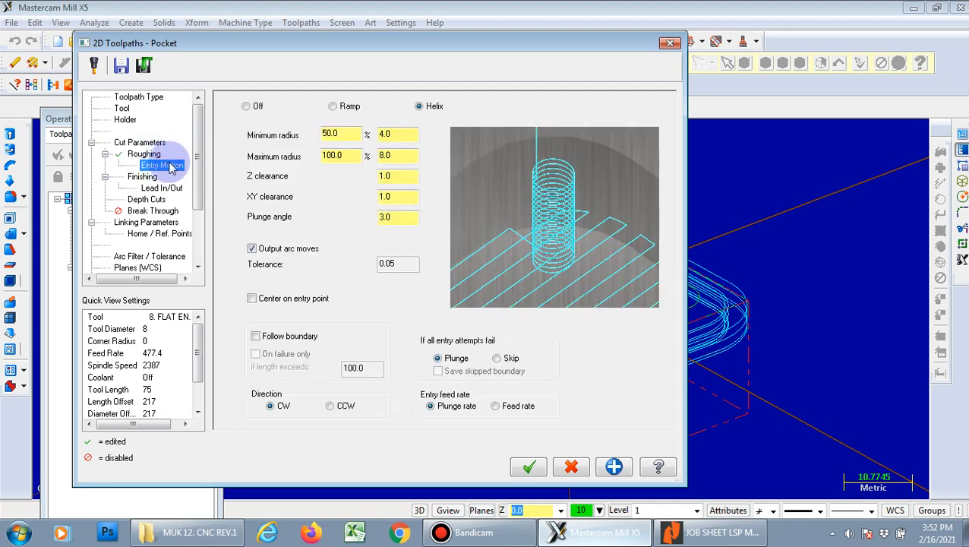
left_click(142, 177)
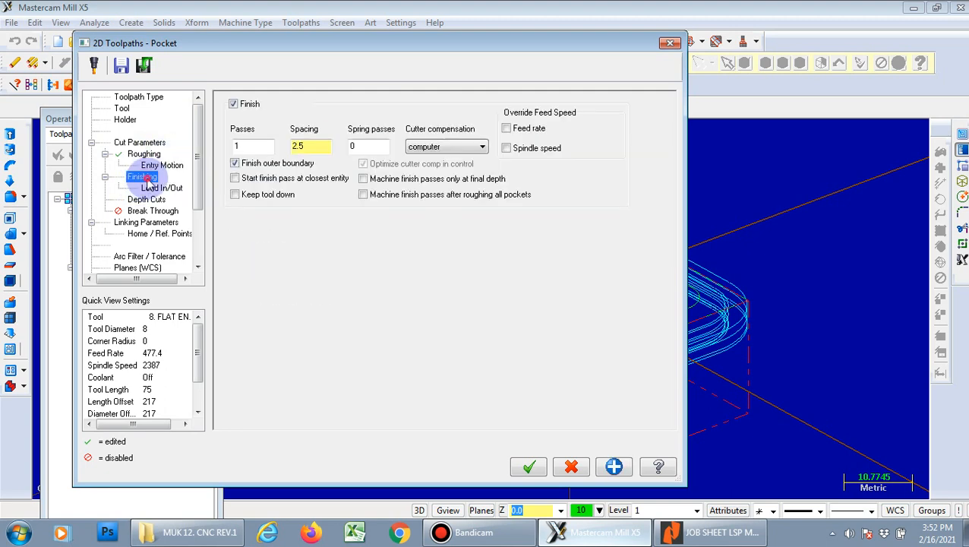
left_click(149, 199)
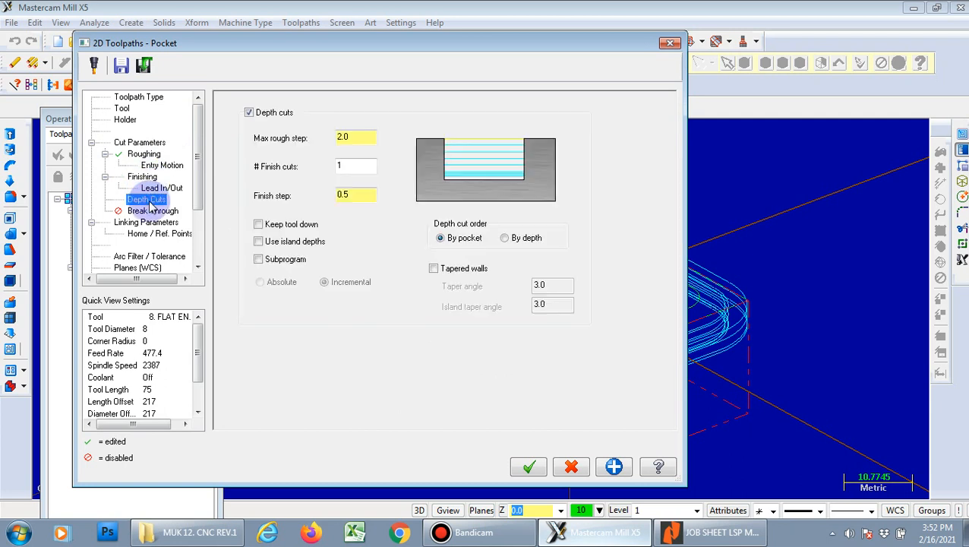
left_click(146, 221)
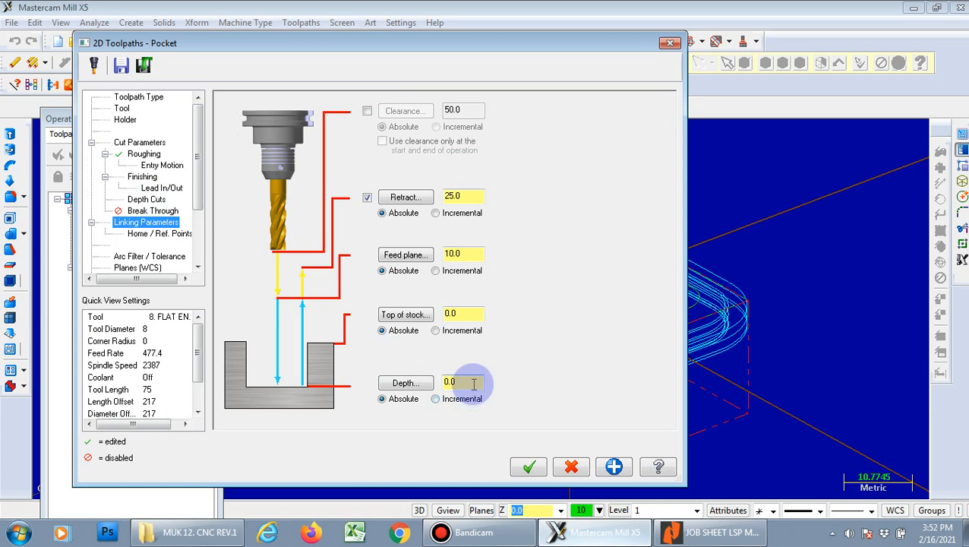
double_click(446, 382)
type("-")
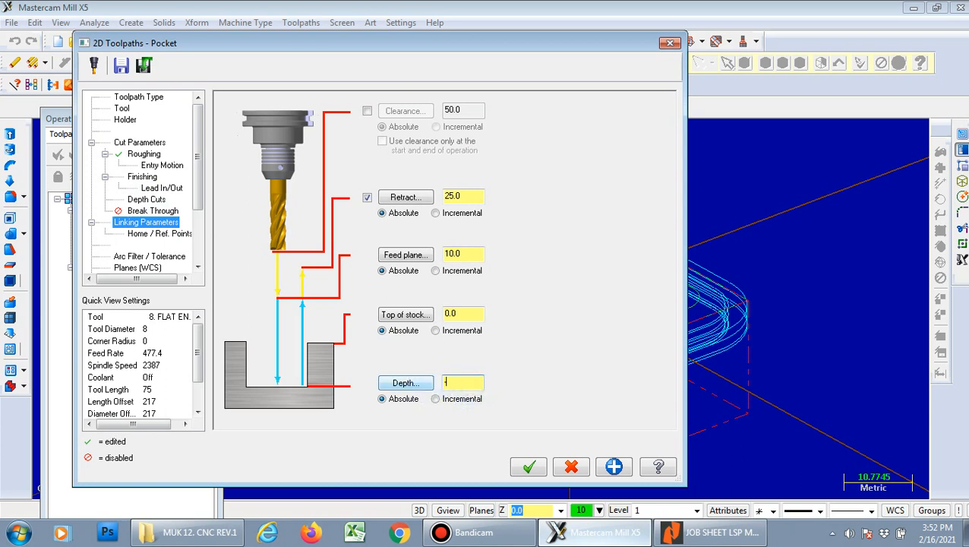
type("5.0")
left_click(528, 465)
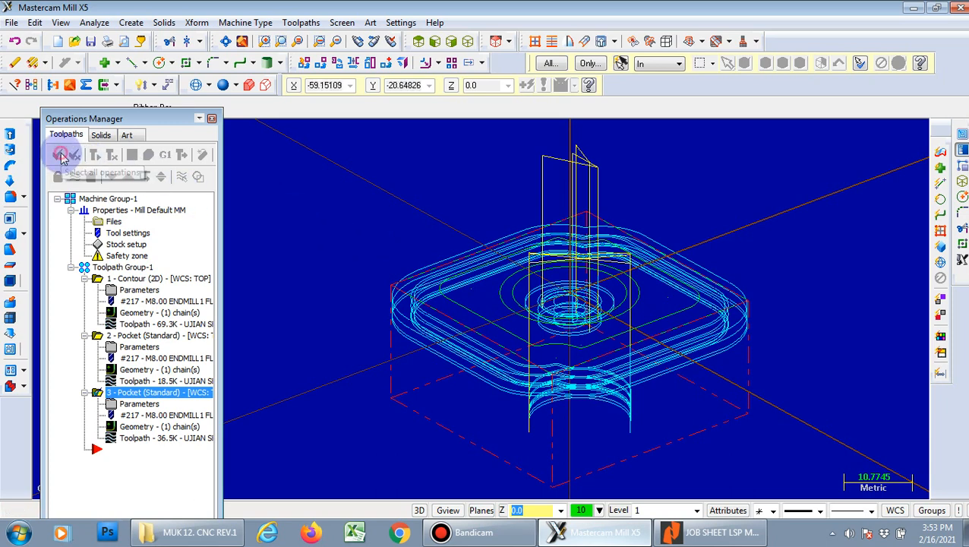
Step: Simulate all operations with Verify and compare the machined part with the job sheet drawing
scroll(269, 175, "down", 1)
scroll(270, 176, "down", 2)
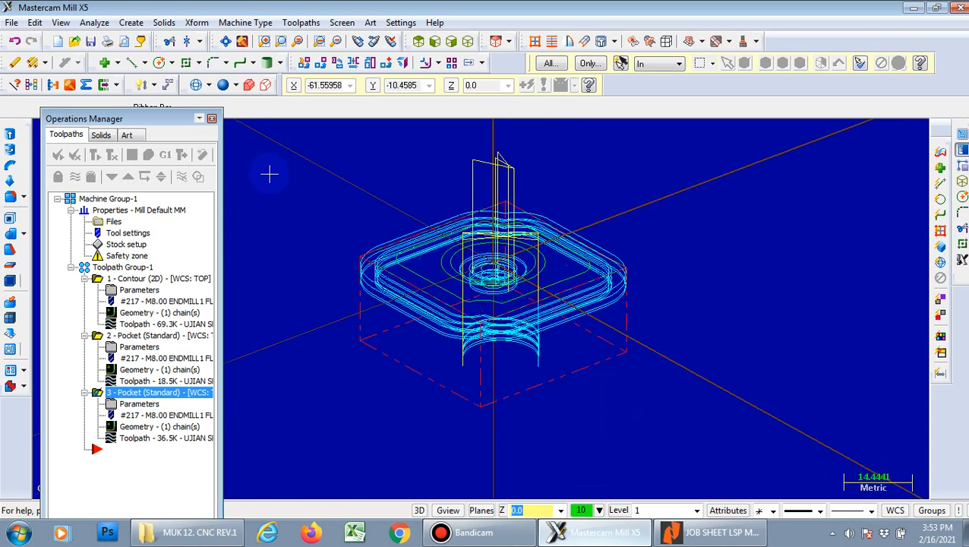
left_click(98, 281)
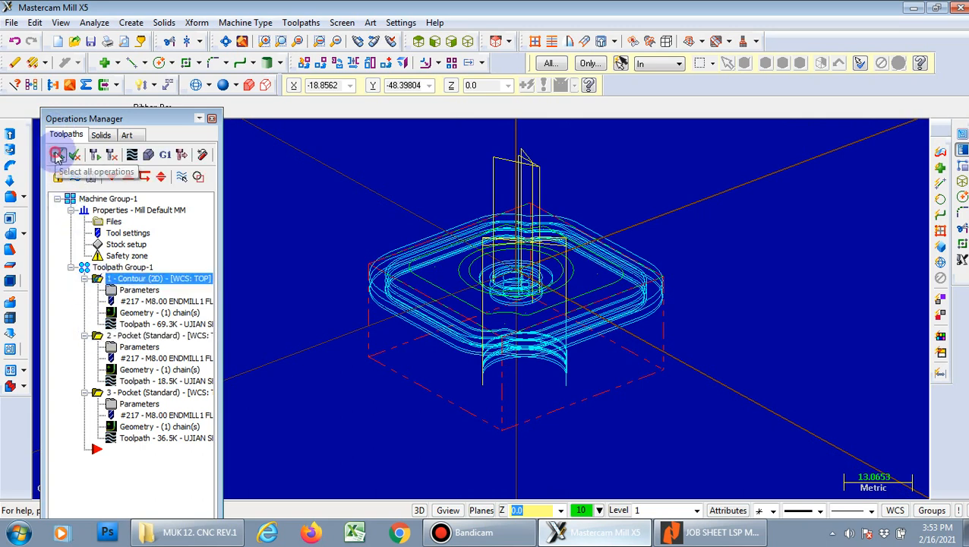
left_click(57, 156)
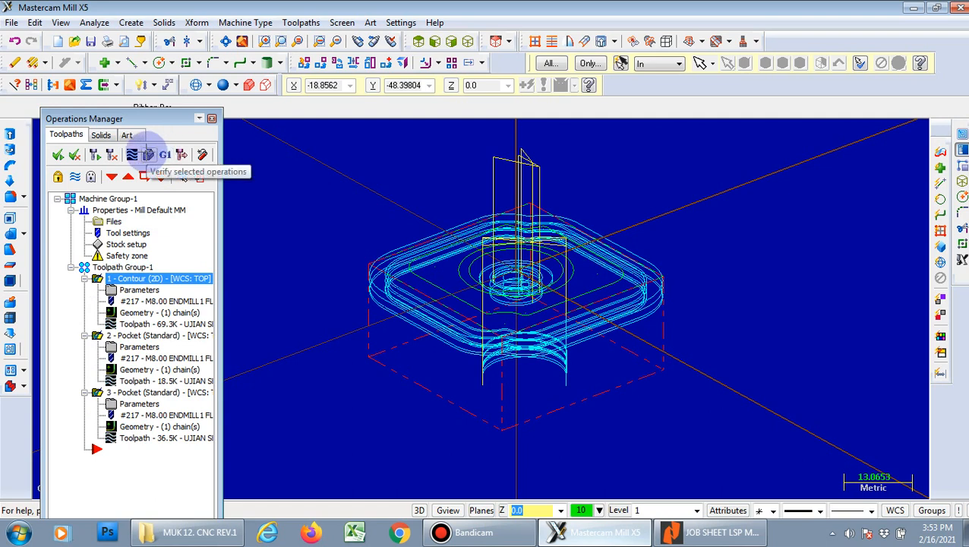
left_click(149, 156)
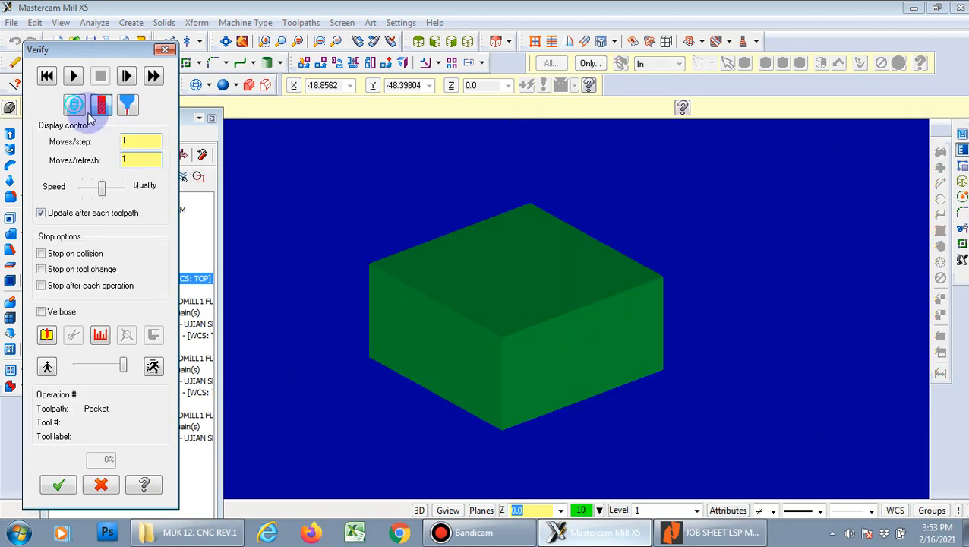
left_click(74, 76)
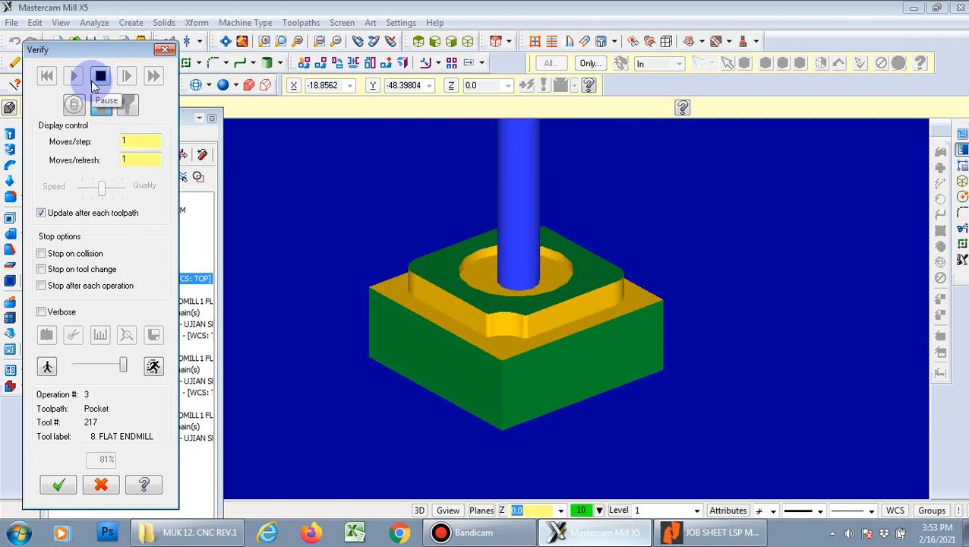
mouse_move(774, 234)
middle_mouse_down()
mouse_move(769, 282)
mouse_move(761, 233)
middle_mouse_up()
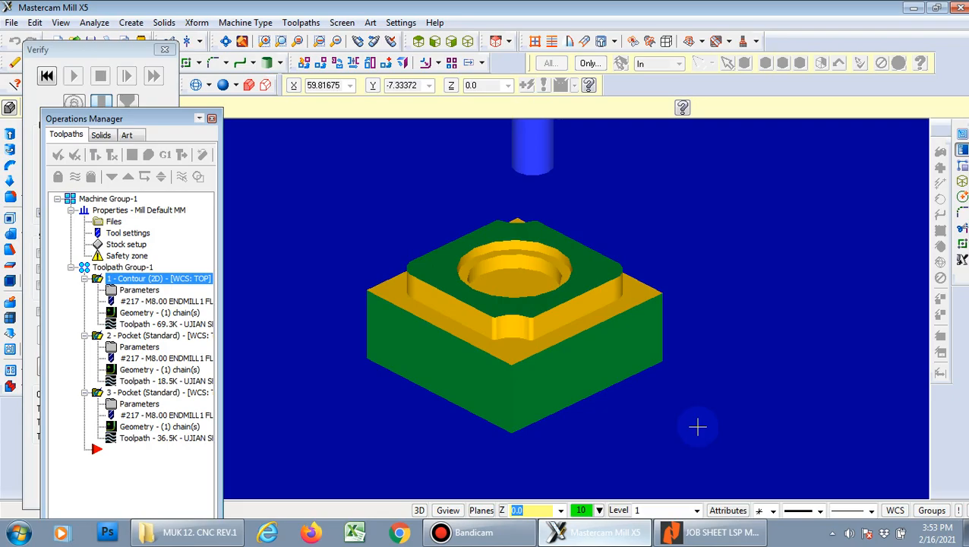
left_click(717, 532)
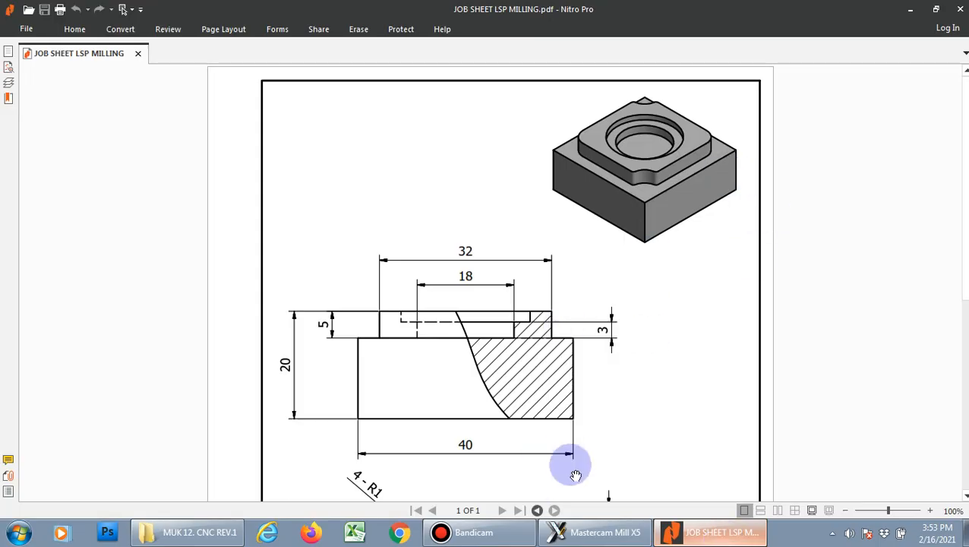
left_click(605, 531)
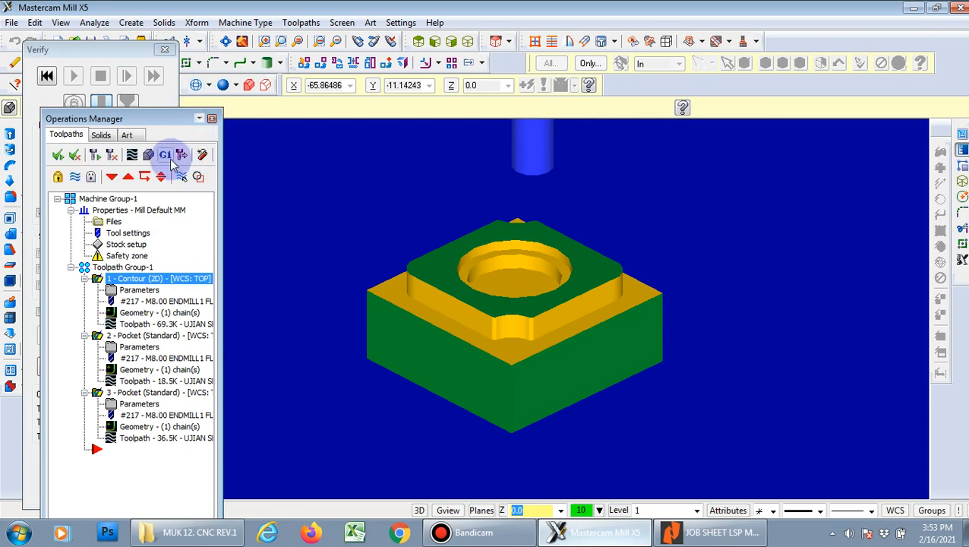
Step: Post-process the selected operations to an NC file named UJIAN SEKOLAH in the NC folder
left_click(169, 160)
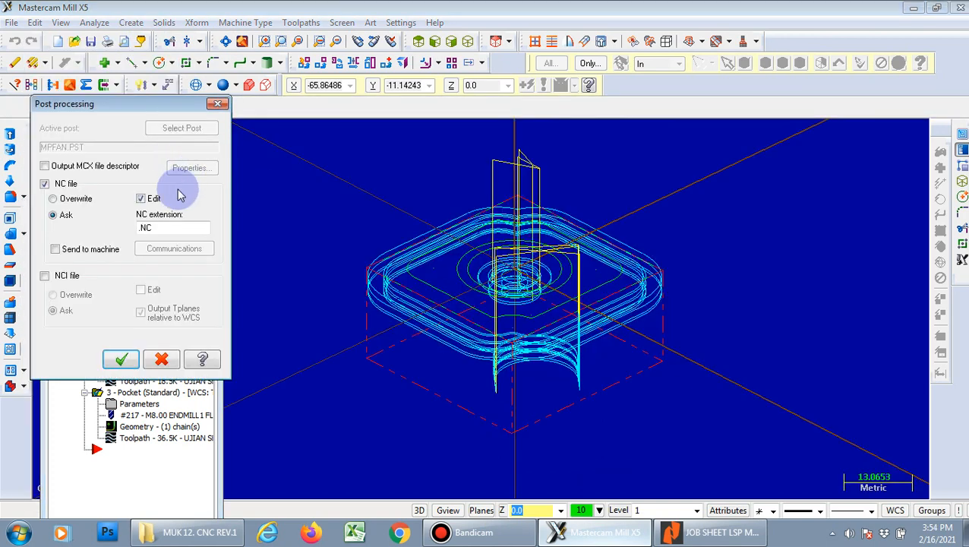
left_click(122, 359)
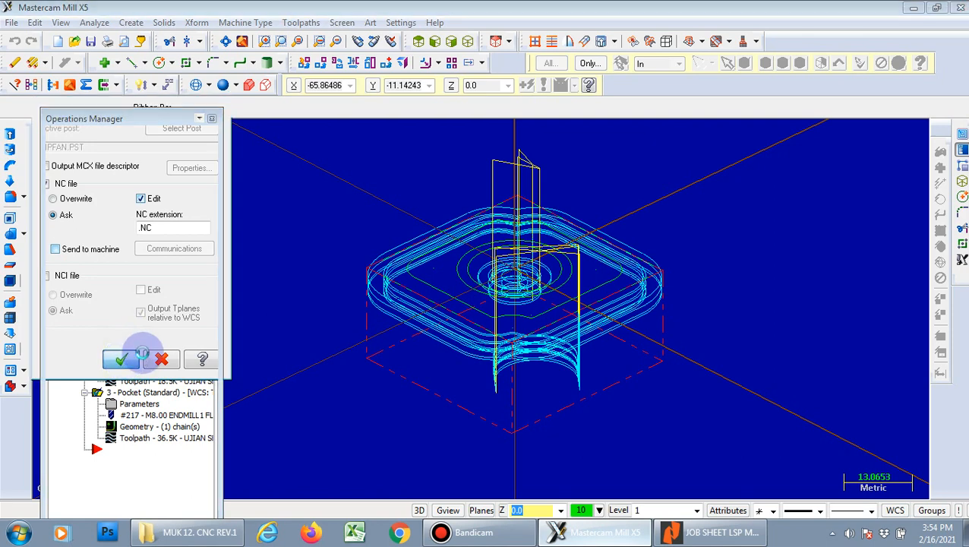
left_click(140, 357)
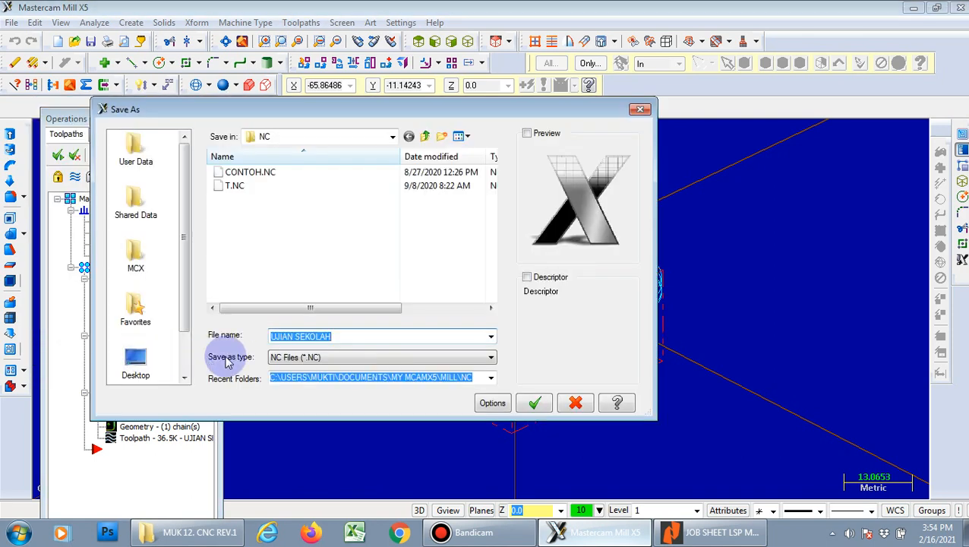
left_click(539, 408)
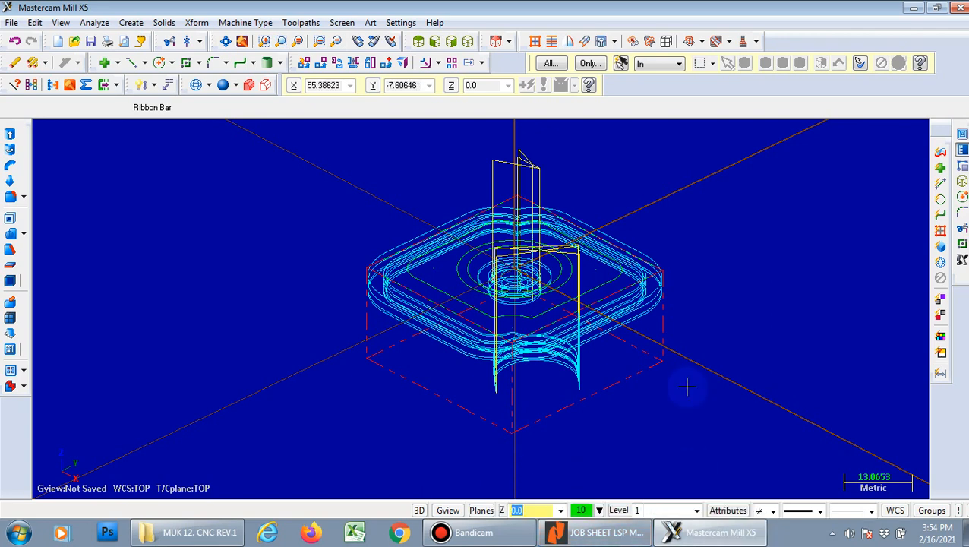
scroll(687, 387, "up", 3)
scroll(686, 387, "down", 2)
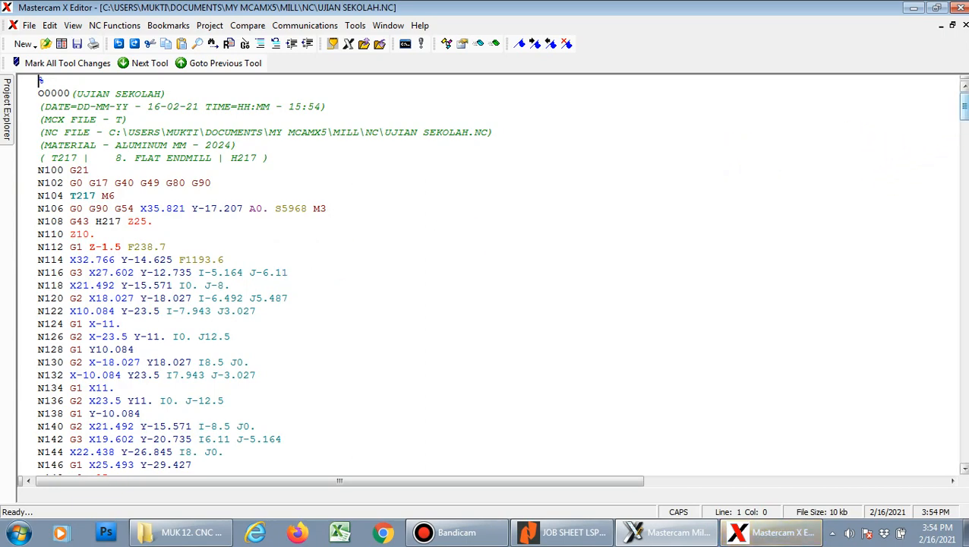
Step: Look through the generated G-code of UJIAN SEKOLAH.NC and return to the toolpath model
mouse_move(962, 108)
left_mouse_down()
mouse_move(963, 447)
mouse_move(963, 106)
left_mouse_up()
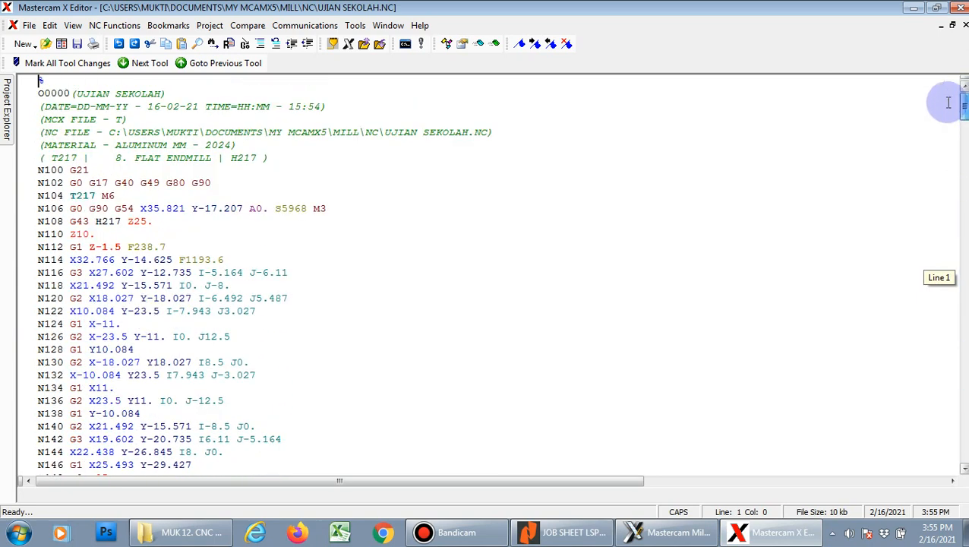
scroll(170, 308, "down", 14)
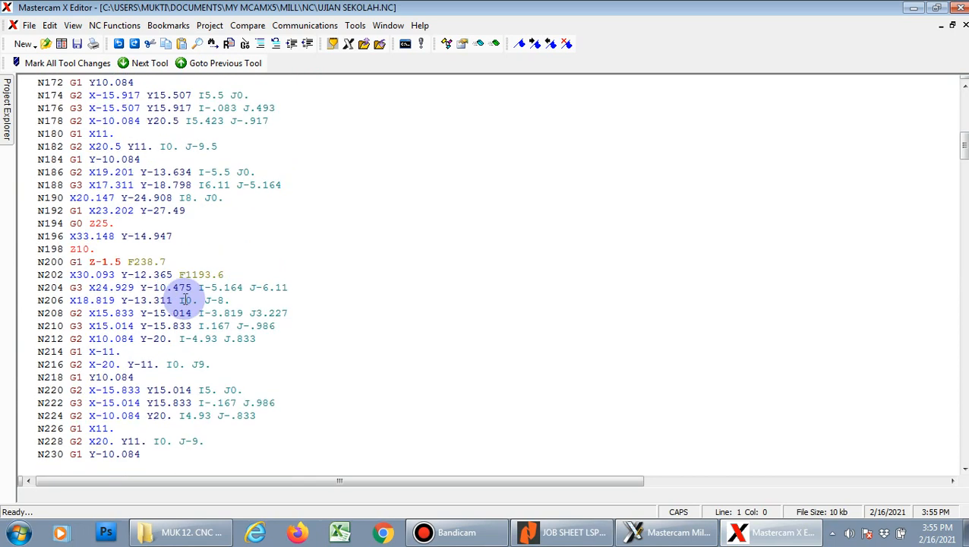
scroll(184, 300, "down", 9)
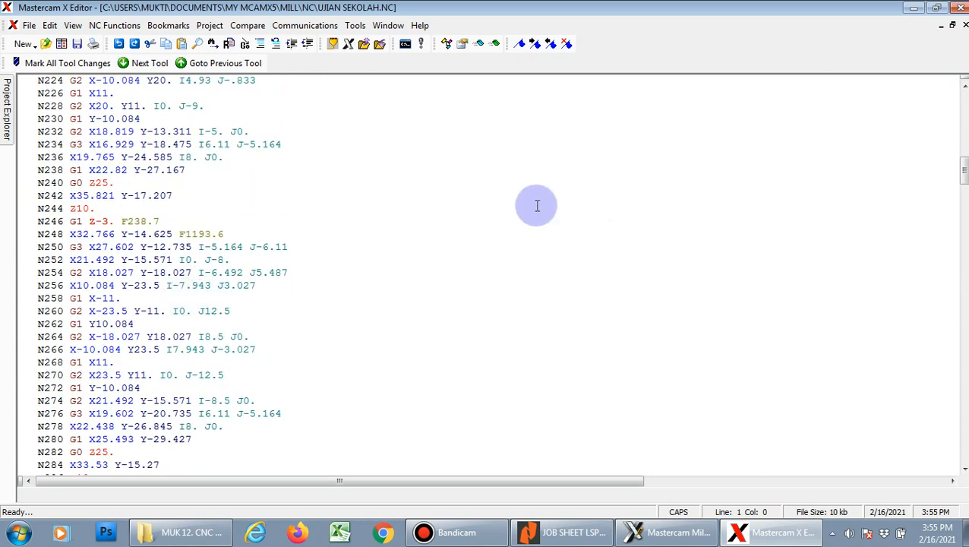
left_click(911, 13)
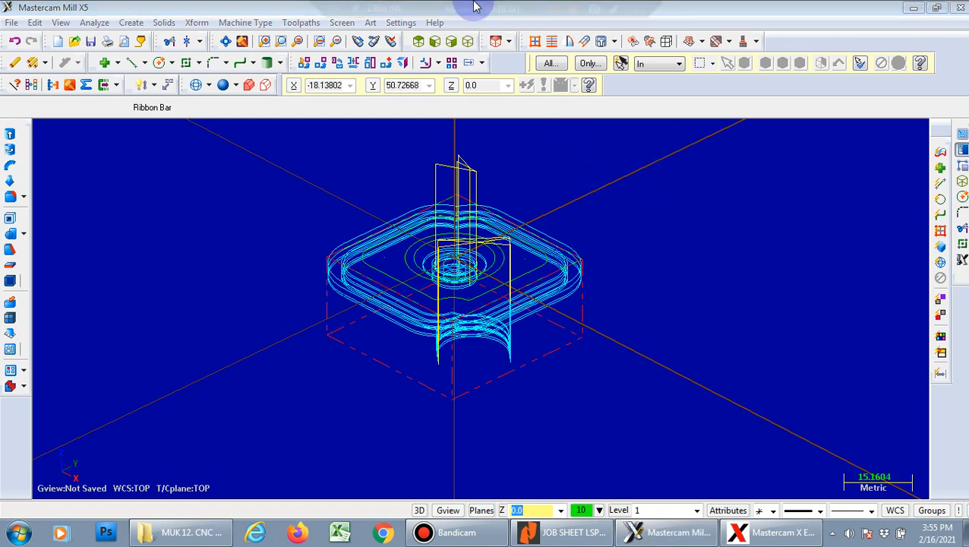
mouse_move(474, 6)
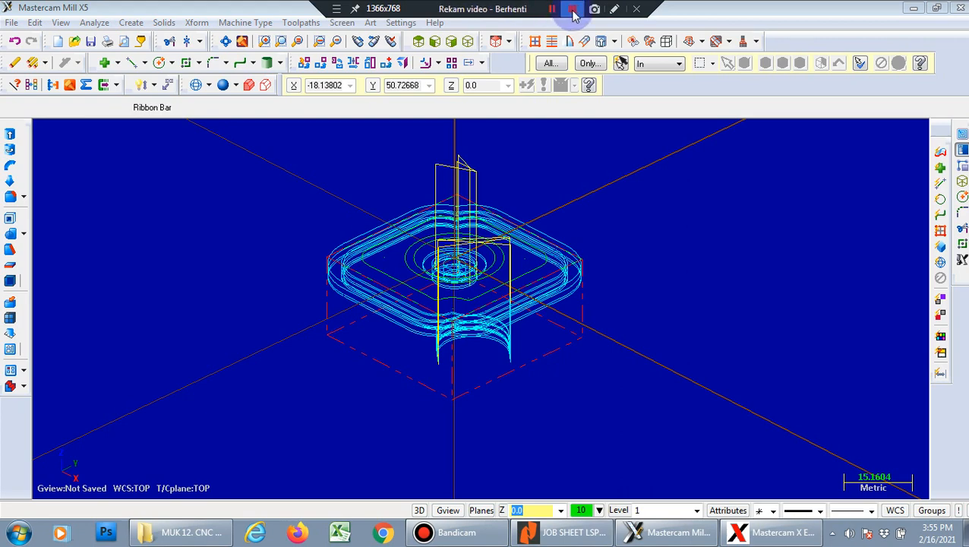